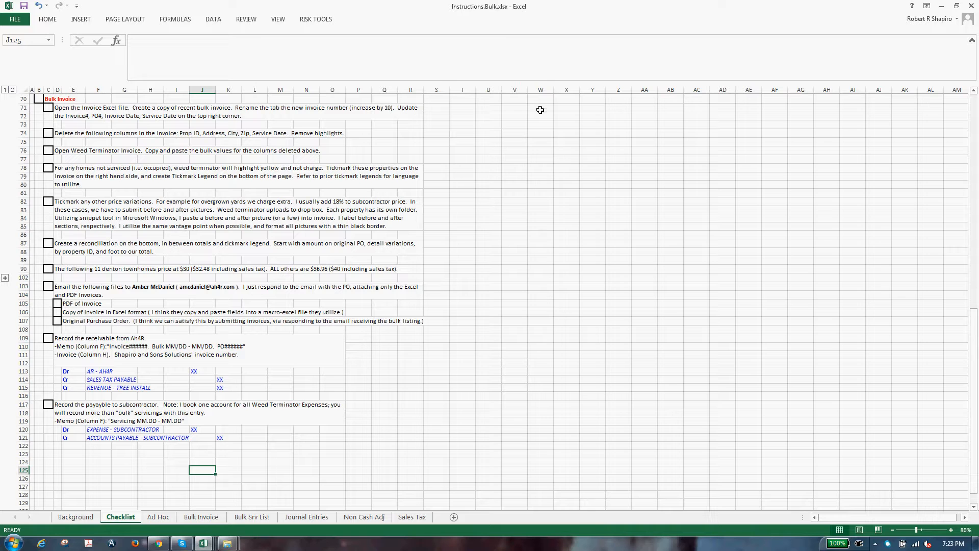
Step: Bring up the Big Invoice 2016 part 2 workbook showing its 18300 invoice sheet
click(566, 355)
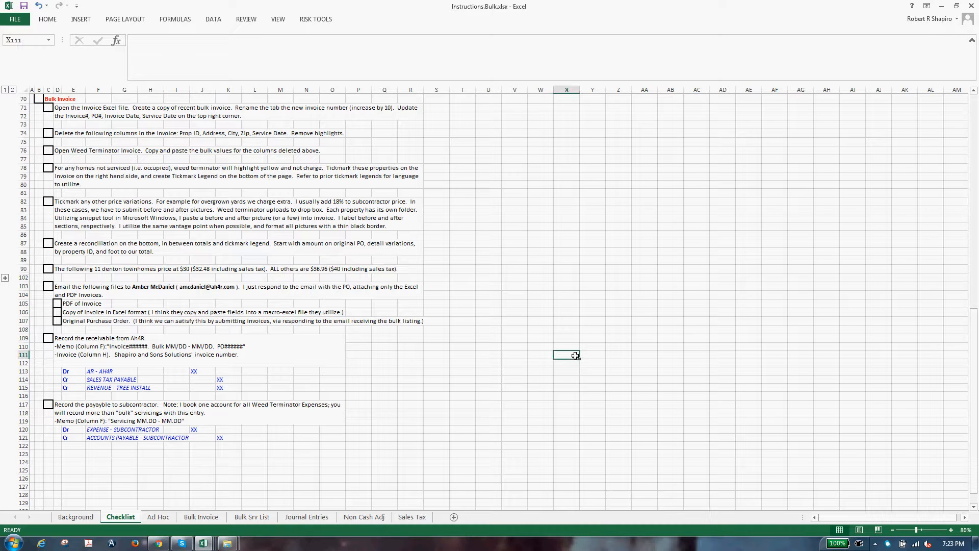
click(541, 301)
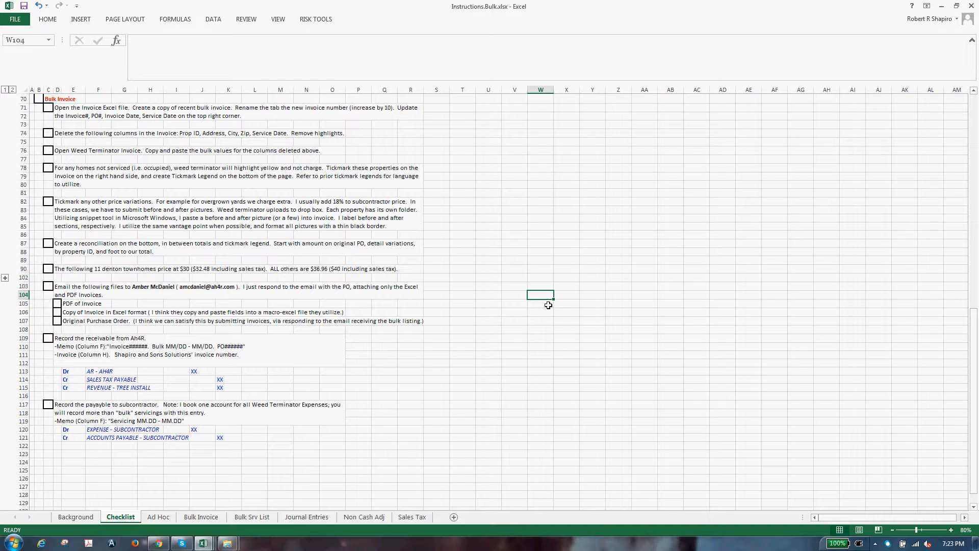
click(570, 355)
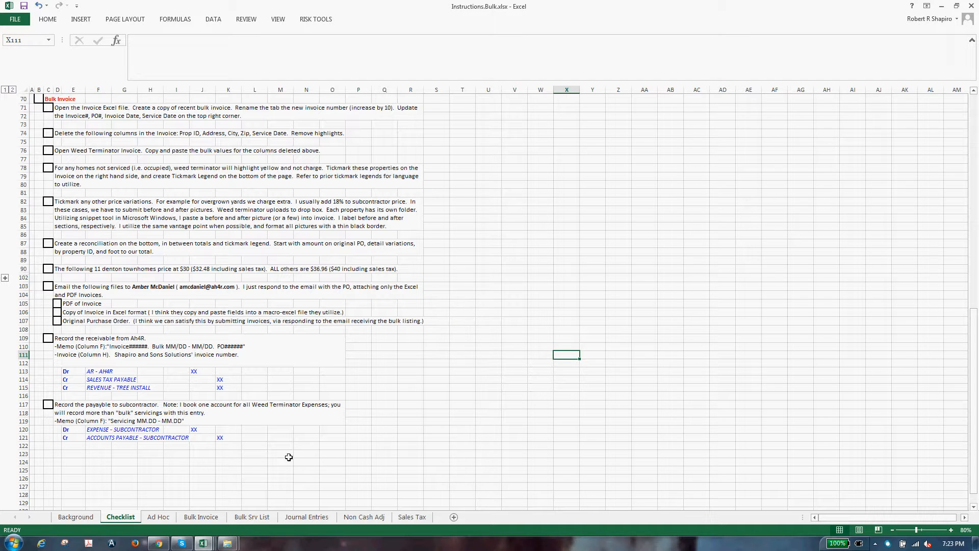
mouse_move(203, 542)
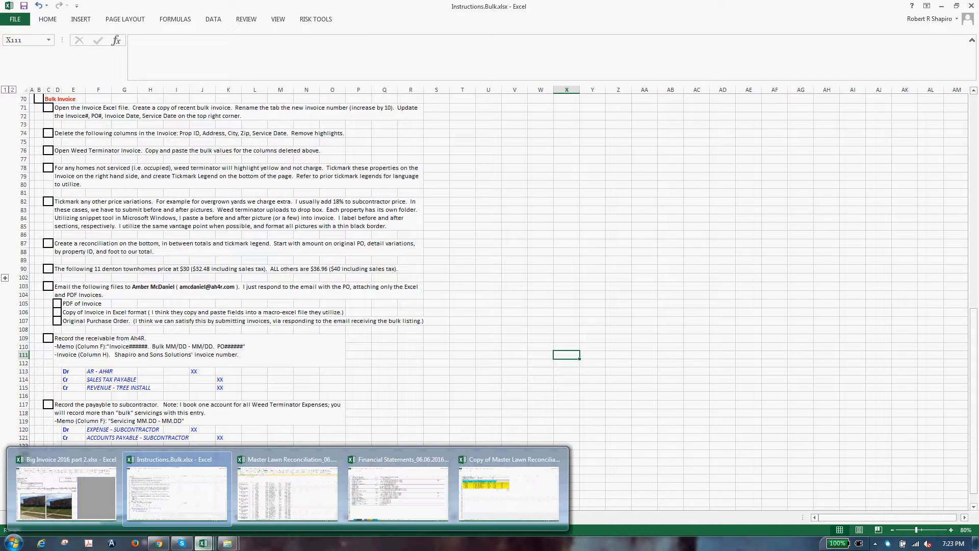
click(110, 517)
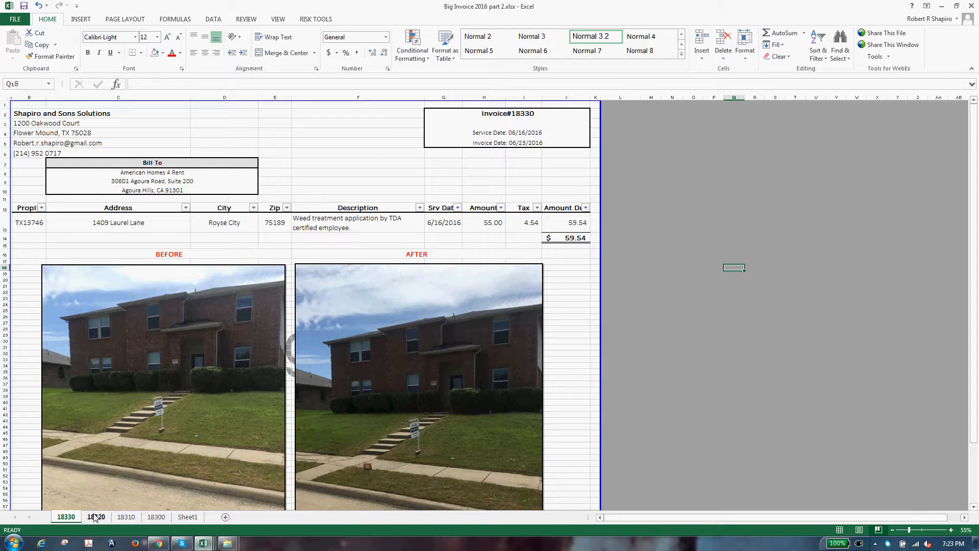
click(153, 517)
click(166, 469)
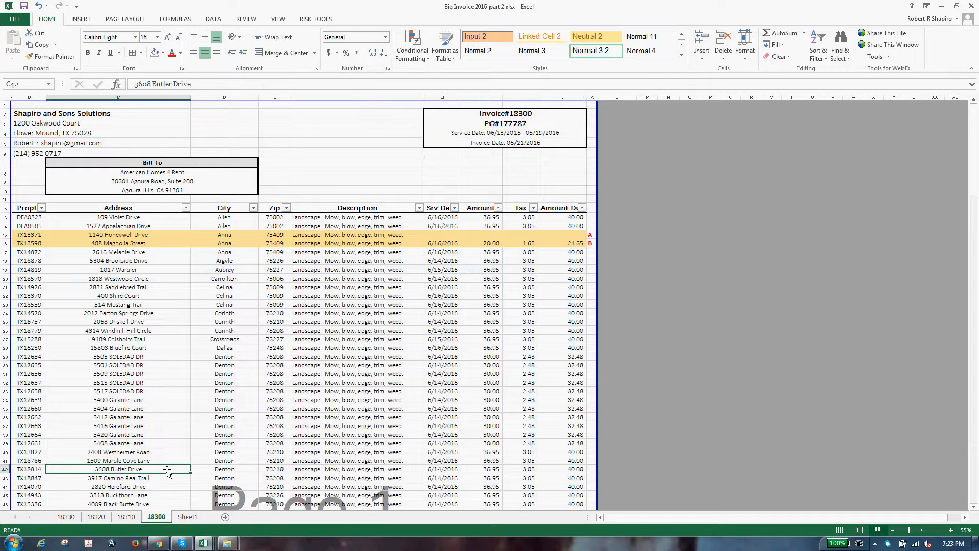
Step: Make a copy of sheet 18300 and name the new tab 18340
right_click(159, 517)
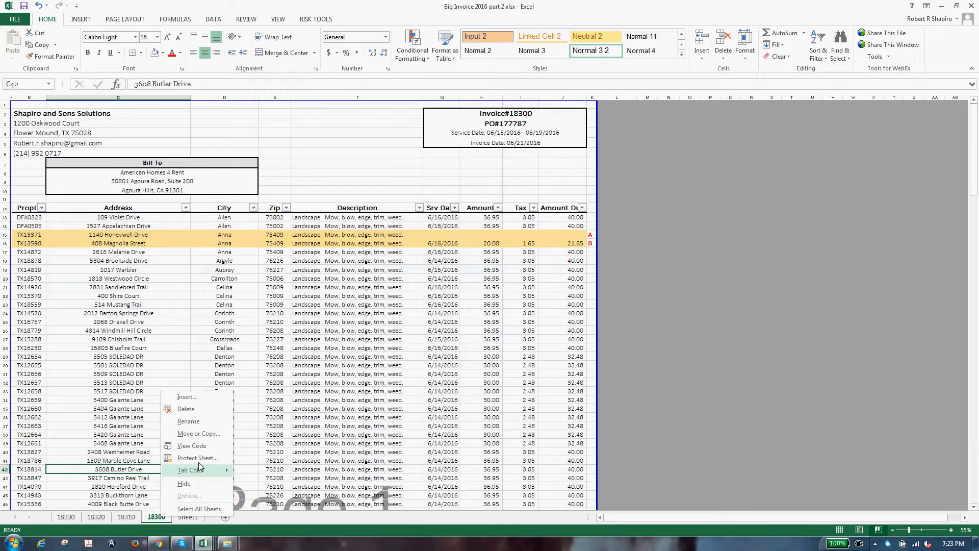
click(208, 434)
click(236, 485)
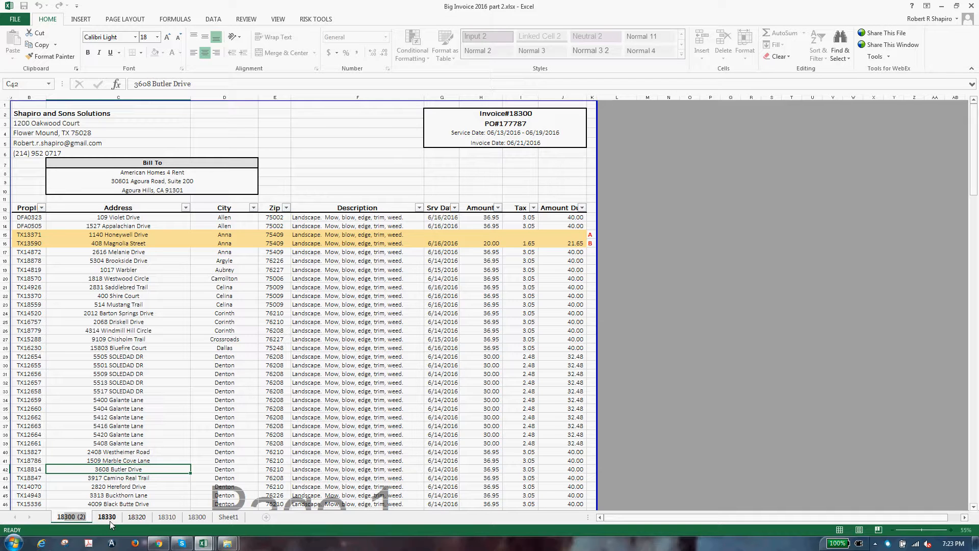
text(18340)
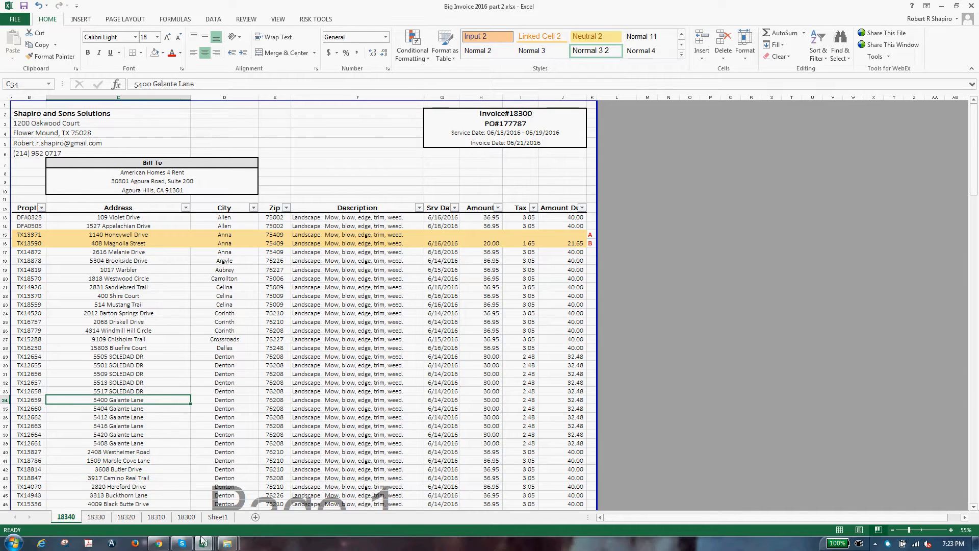
Step: Reread the first checklist step in the Instructions workbook, then return to the invoice workbook
mouse_move(203, 543)
click(215, 492)
click(95, 110)
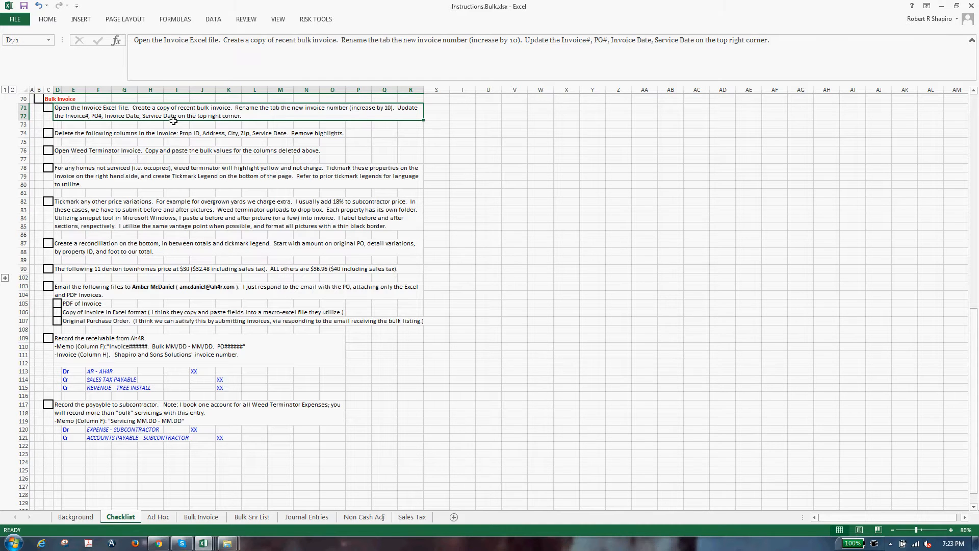
key(alt+Tab)
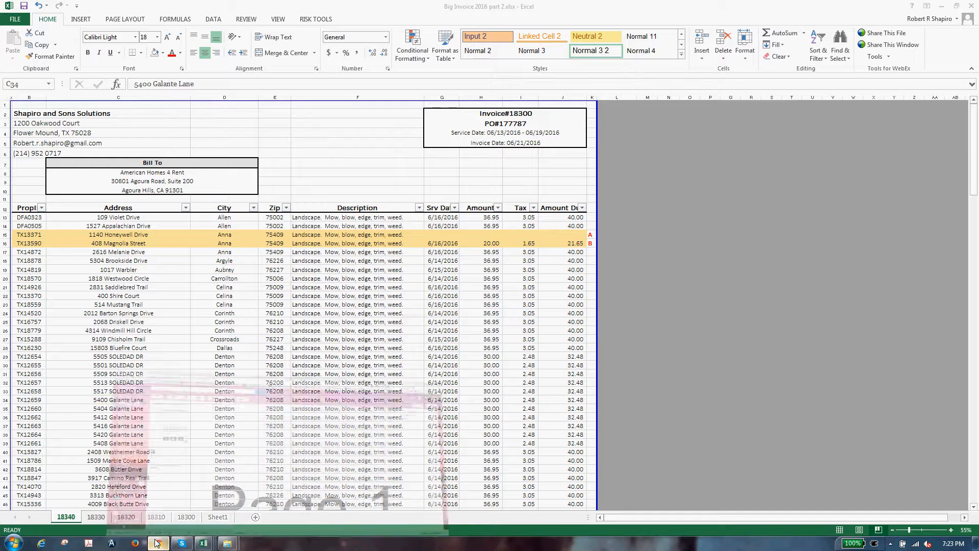
Step: Preview the Purchase Order 179887 PDF in Gmail, then return to the PO cell on sheet 18340
click(157, 543)
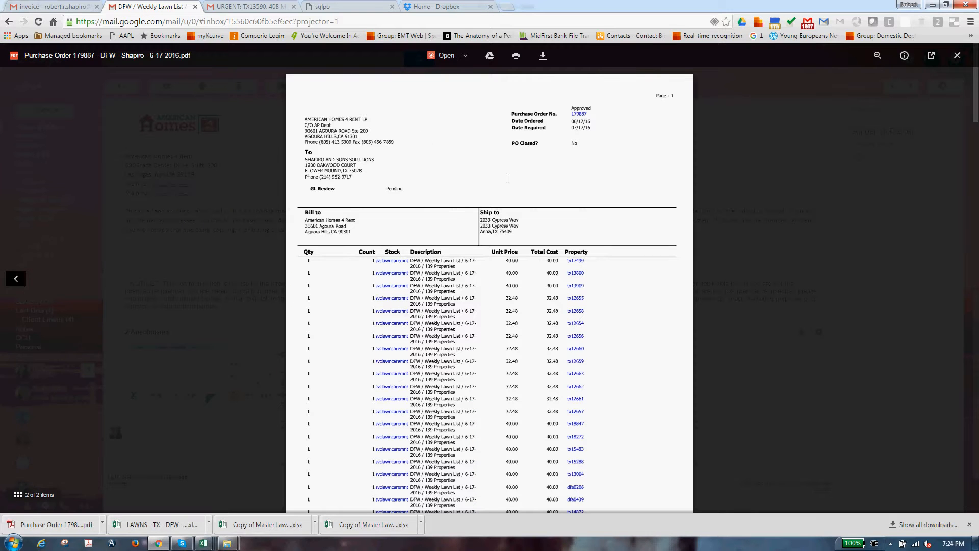
click(284, 408)
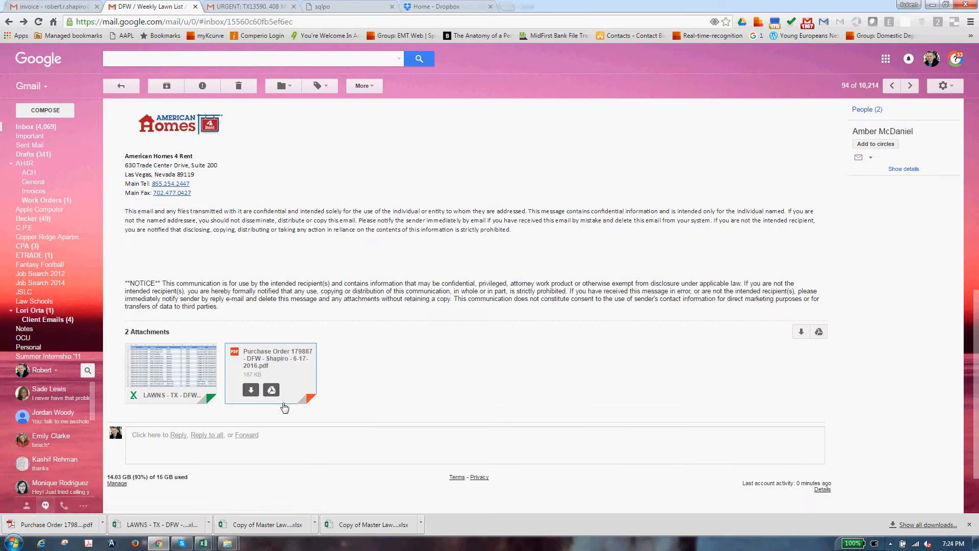
click(269, 363)
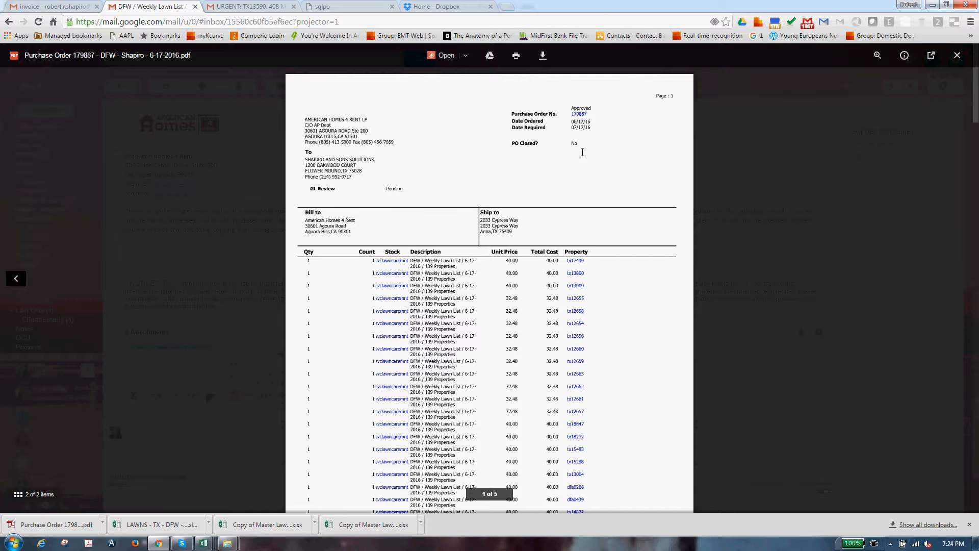
click(932, 4)
click(521, 125)
Step: Change the PO number in G3 to PO#179887
double_click(518, 128)
double_click(508, 124)
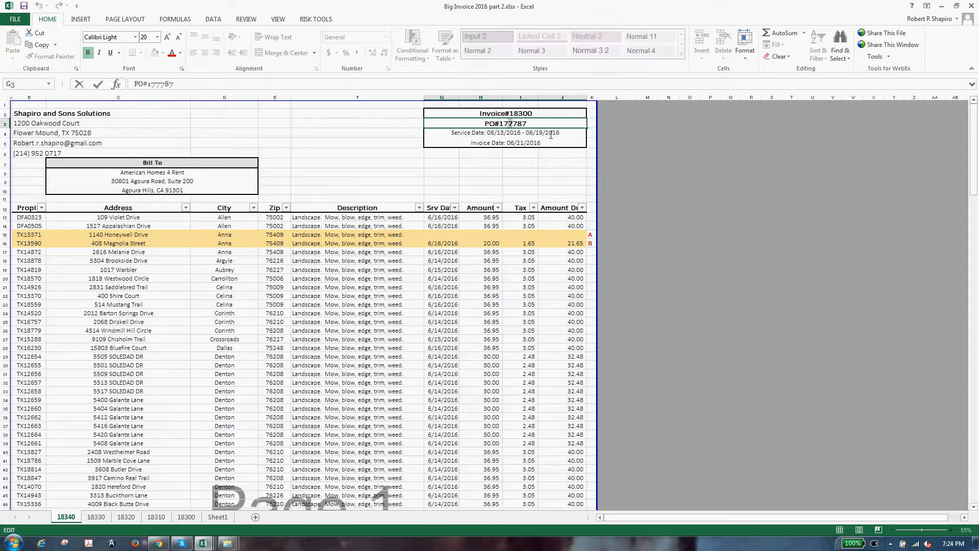
drag(508, 124, 548, 134)
text(9887)
key(Tab)
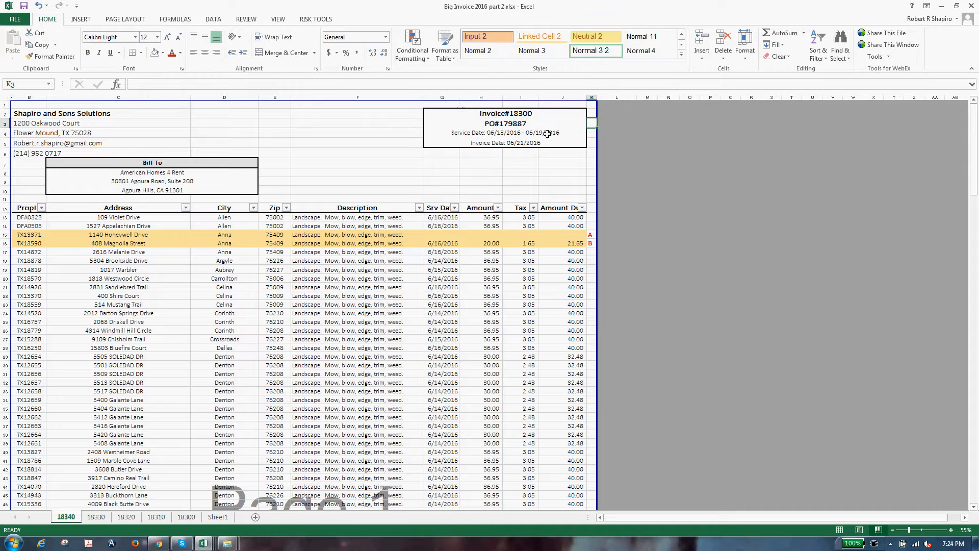
Step: Change the invoice number in G2 to Invoice#18340
double_click(528, 115)
key(shift+Left)
key(shift+Left)
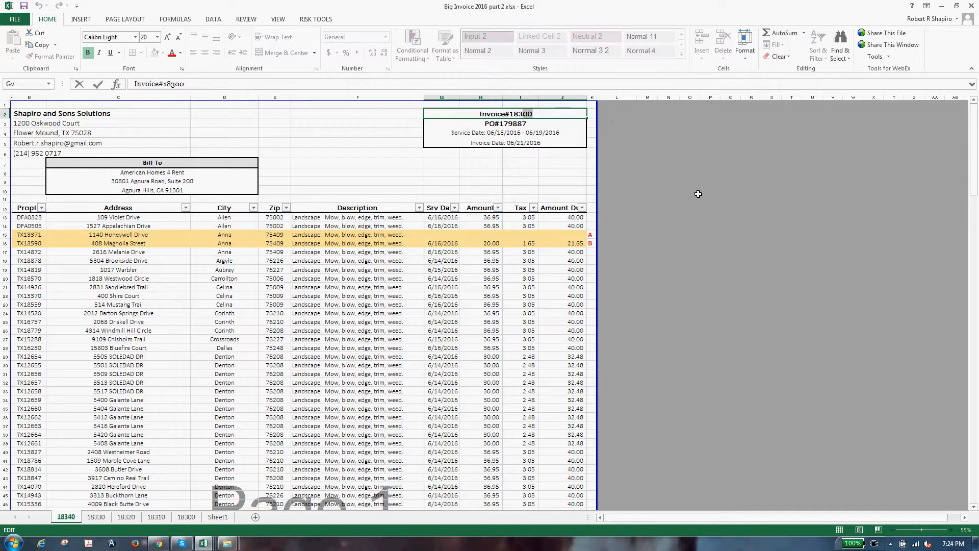
text(40)
key(Return)
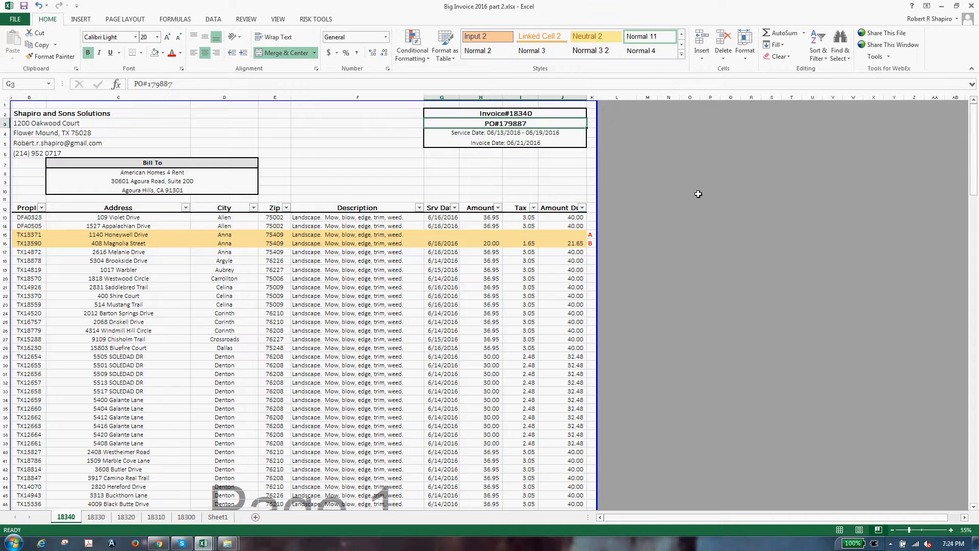
key(Return)
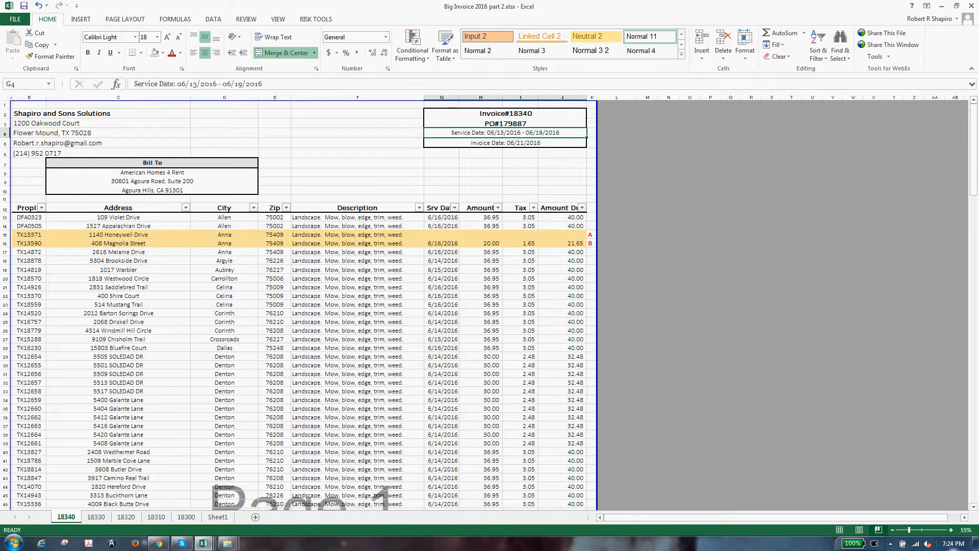
Step: Set the G4 service dates to 06/20/2016–06/26/2016
click(952, 547)
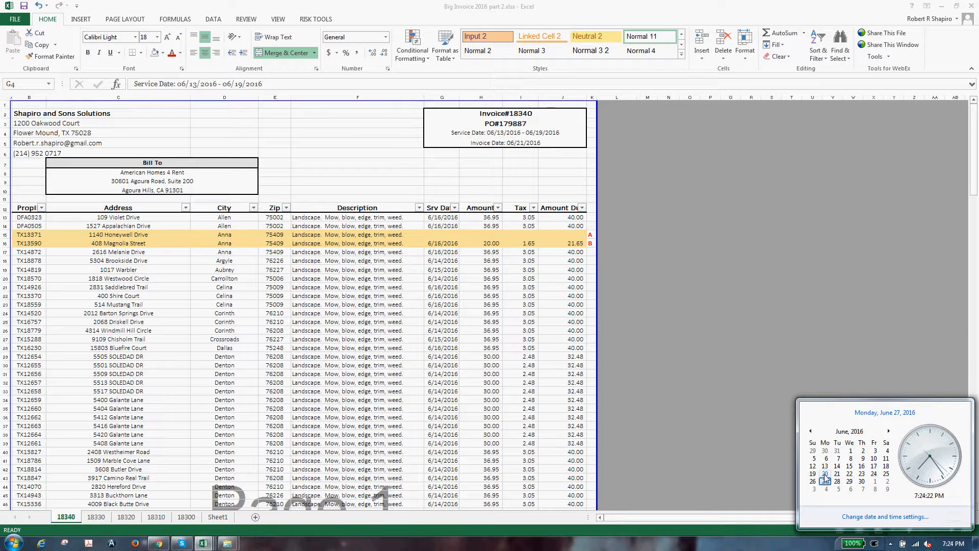
double_click(505, 134)
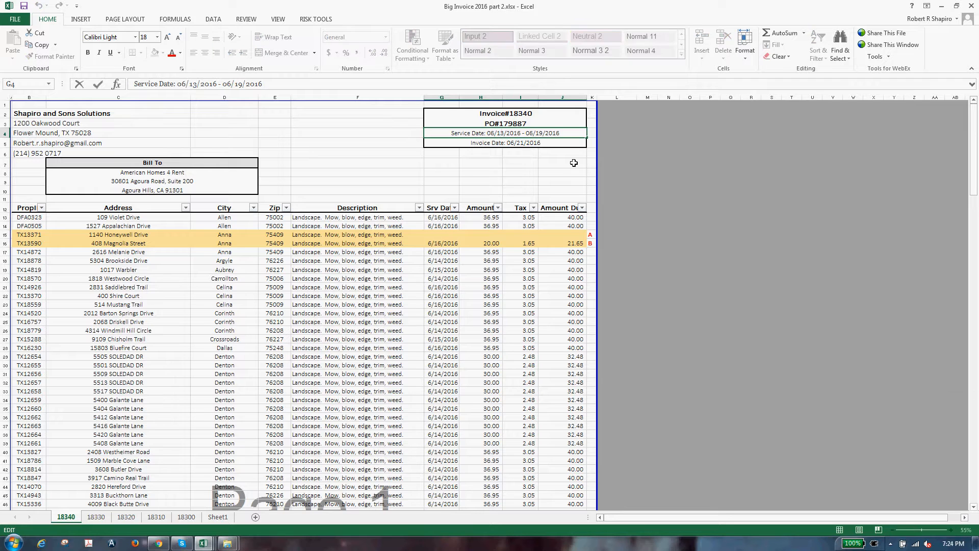
text(20/)
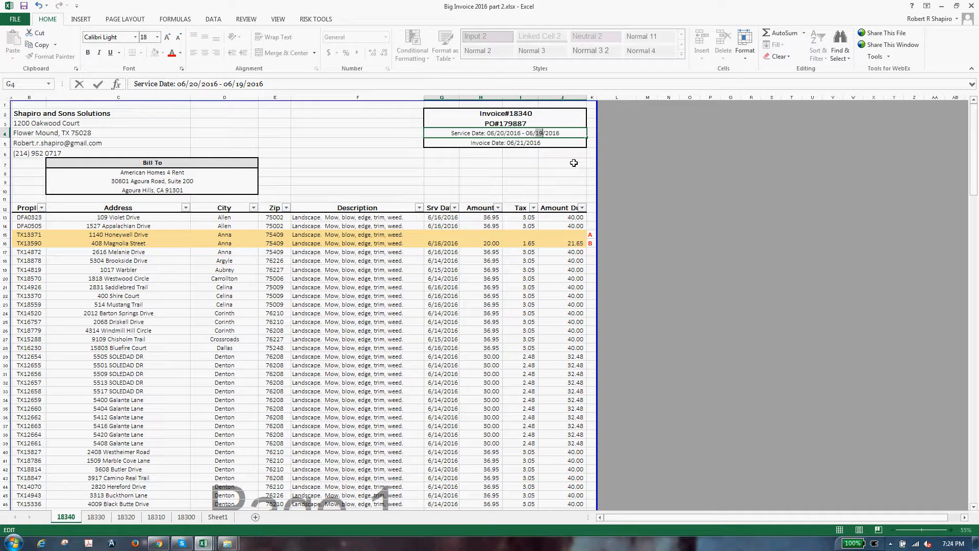
text(2016)
key(Return)
click(576, 182)
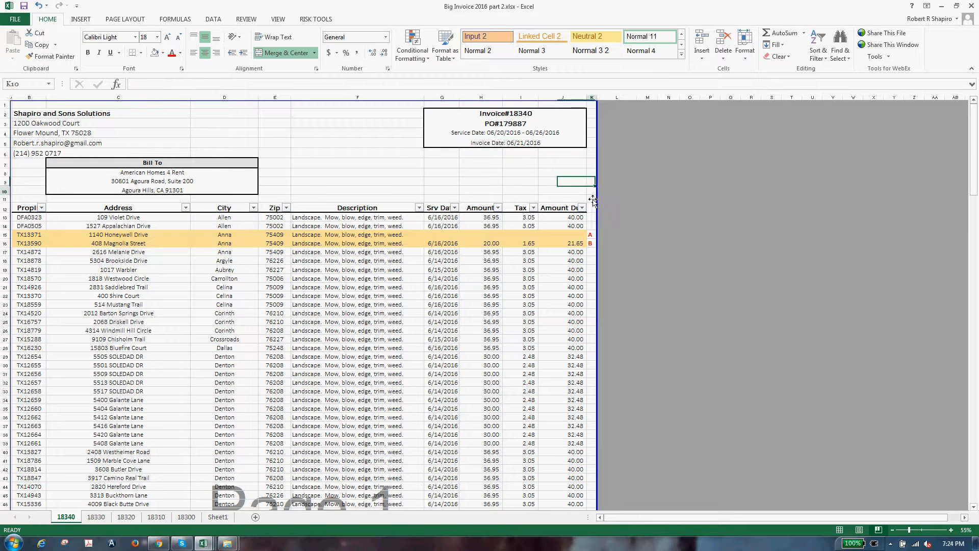
click(853, 356)
Step: Set the G5 invoice date to 06/28/2016 and bring the Instructions checklist back
click(941, 544)
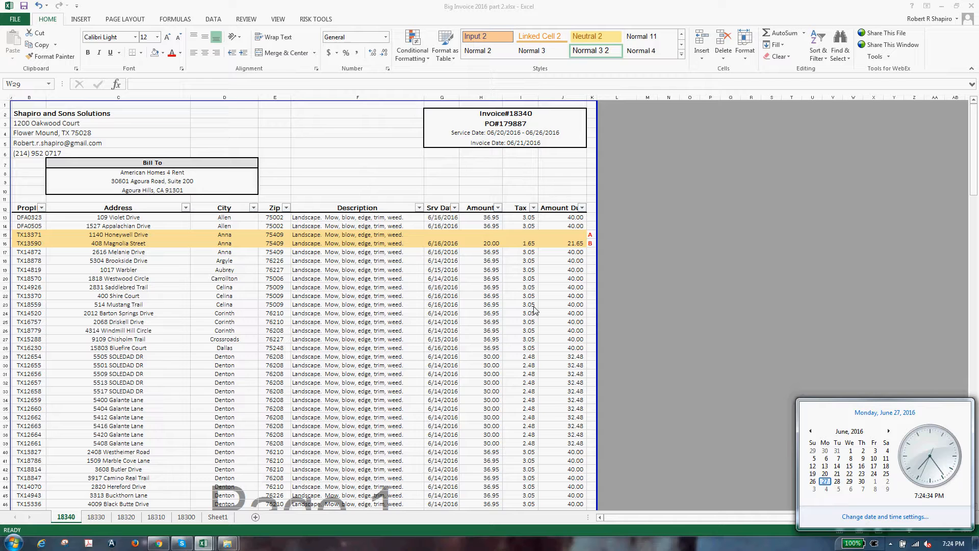
click(521, 144)
double_click(521, 143)
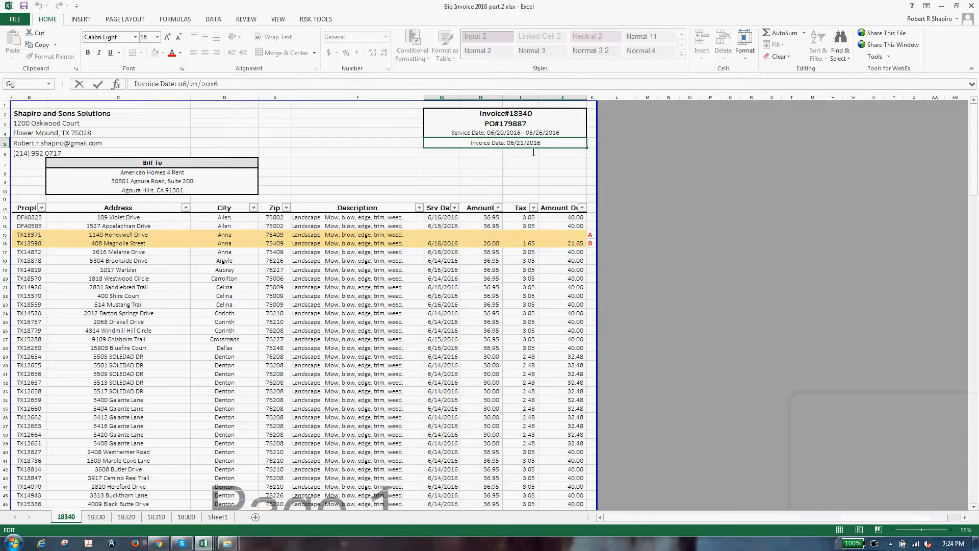
key(BackSpace)
text(8)
key(Return)
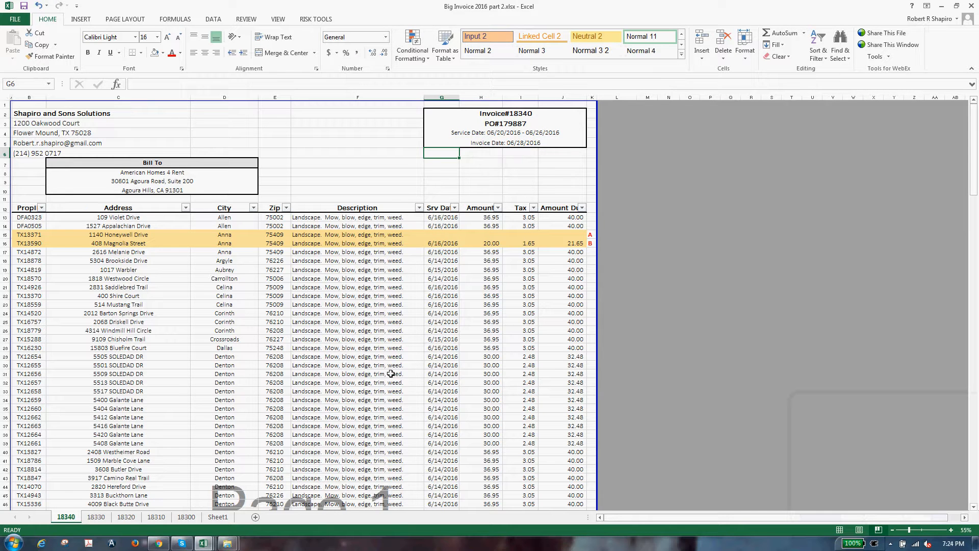
mouse_move(204, 543)
click(194, 501)
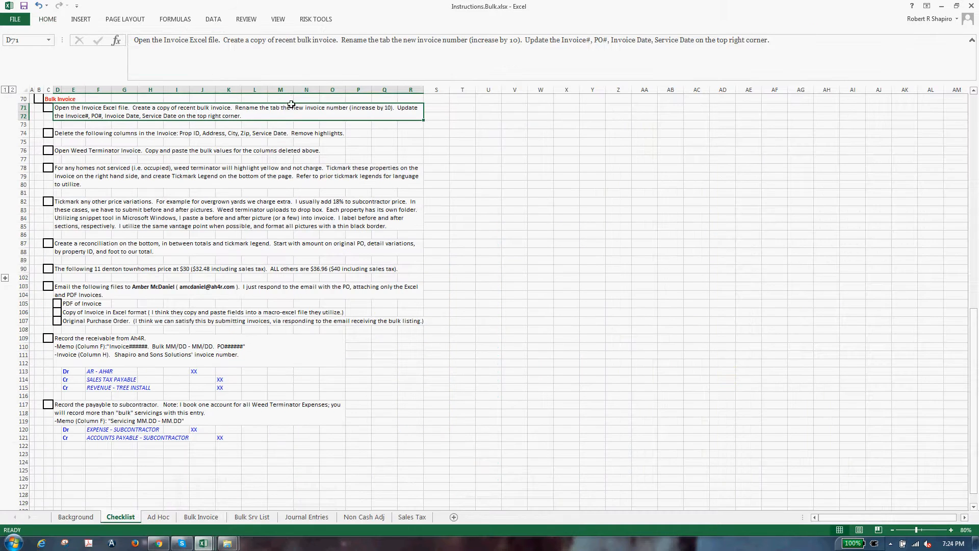
Step: Mark the first Bulk Invoice checklist step done with an x
click(48, 113)
text(x)
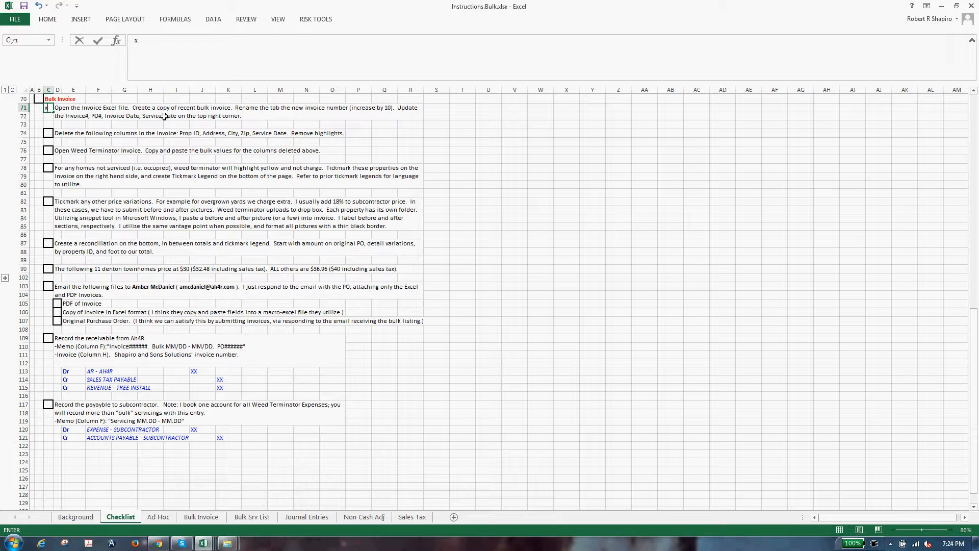
key(Return)
key(Return)
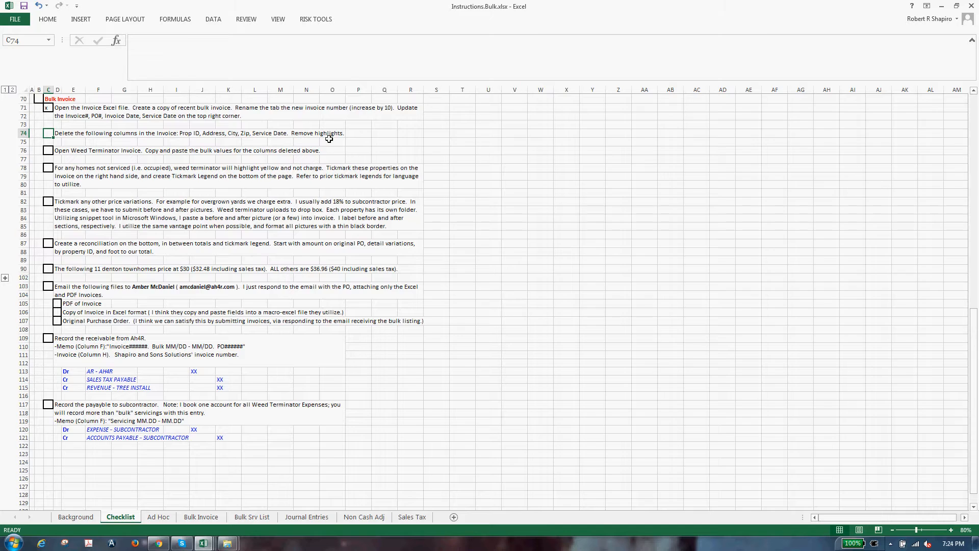
Step: Return to the 18340 invoice sheet with the first Prop ID cell B13 selected
key(alt+Tab)
click(163, 219)
key(Left)
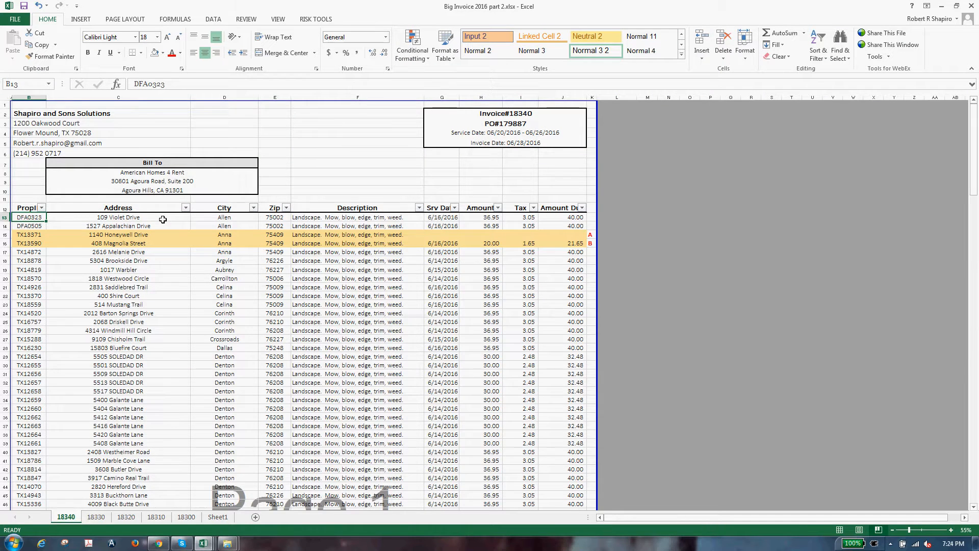
Step: Clear the Prop ID, Address, City and Zip entries in B13:E171
key(ctrl+shift+Down)
key(ctrl+shift+Right)
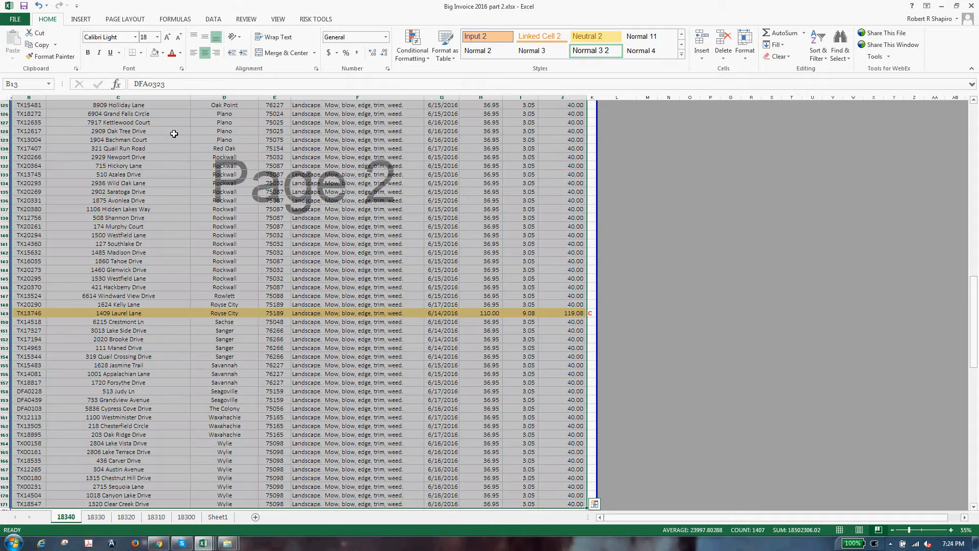
scroll(291, 306, up, 20)
click(289, 306)
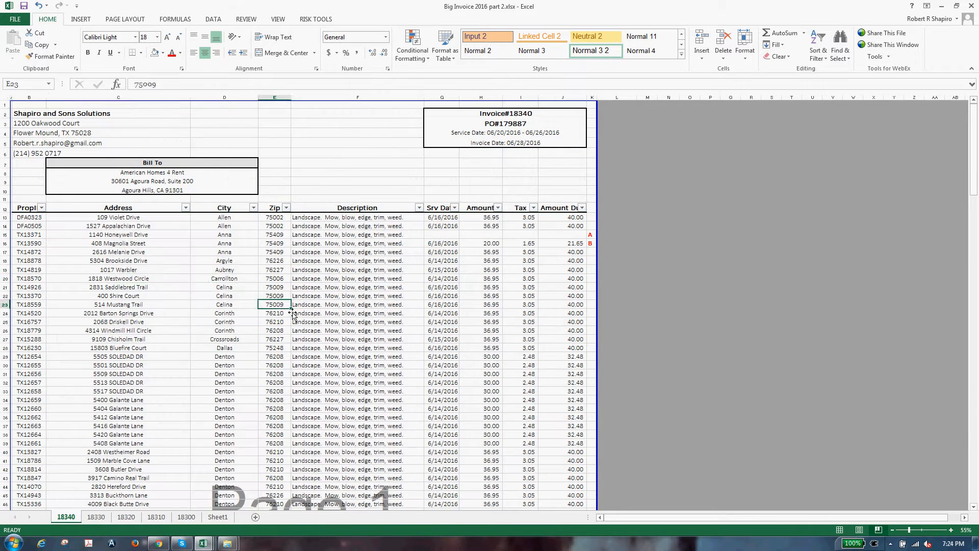
click(103, 270)
key(Left)
key(Up)
key(Up)
key(Up)
key(Up)
key(Up)
key(Up)
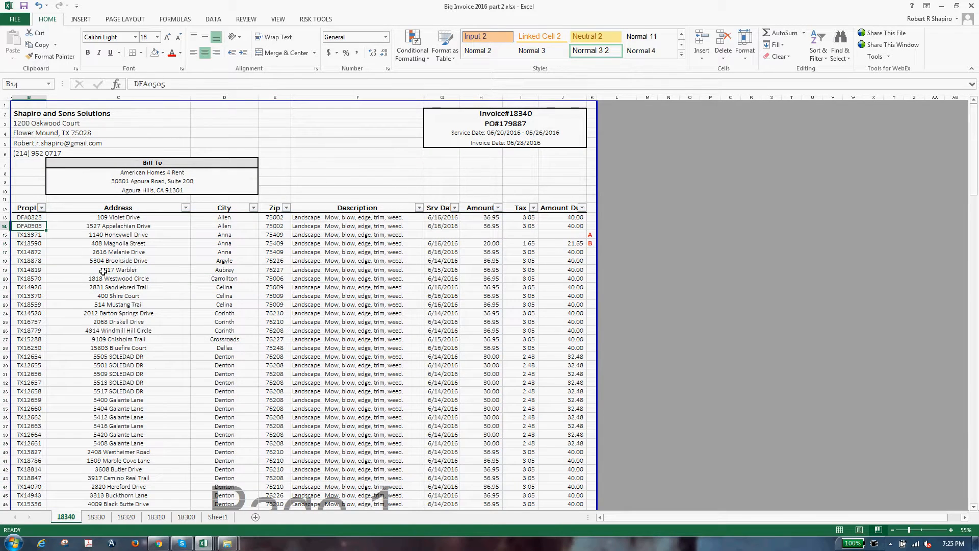
key(shift+Right)
key(shift+Right)
key(shift+Right)
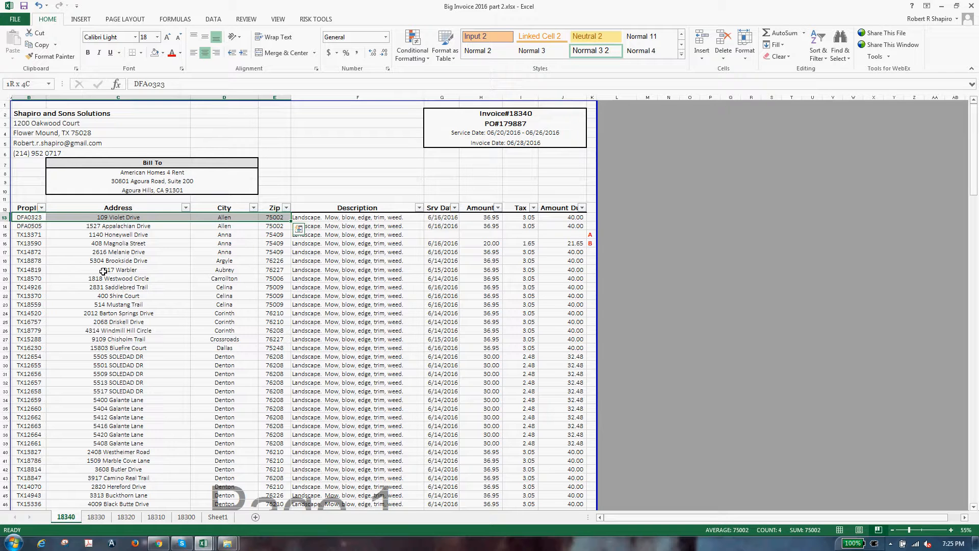
key(ctrl+shift+Down)
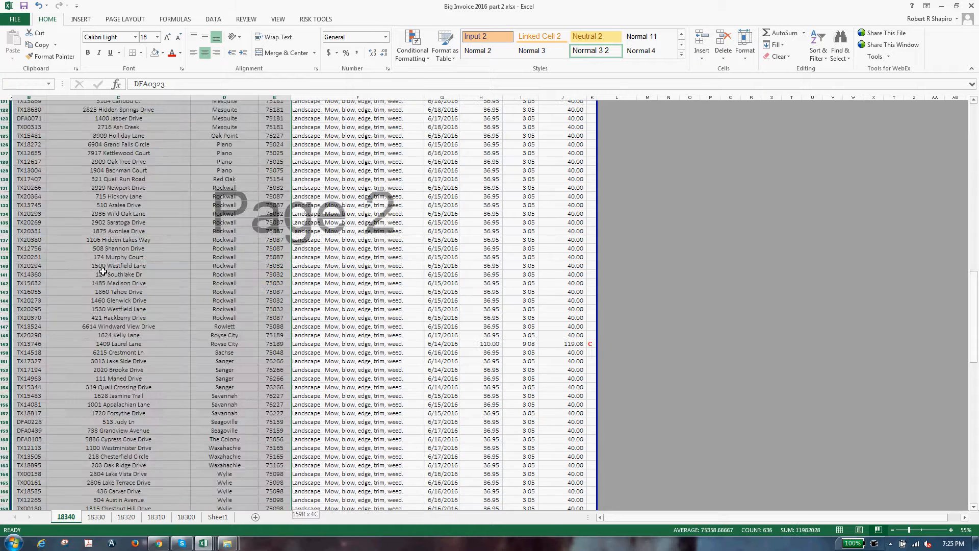
key(Delete)
Step: Clear the service dates in G13:G171
key(Right)
key(Right)
key(Right)
key(Right)
key(Right)
key(Right)
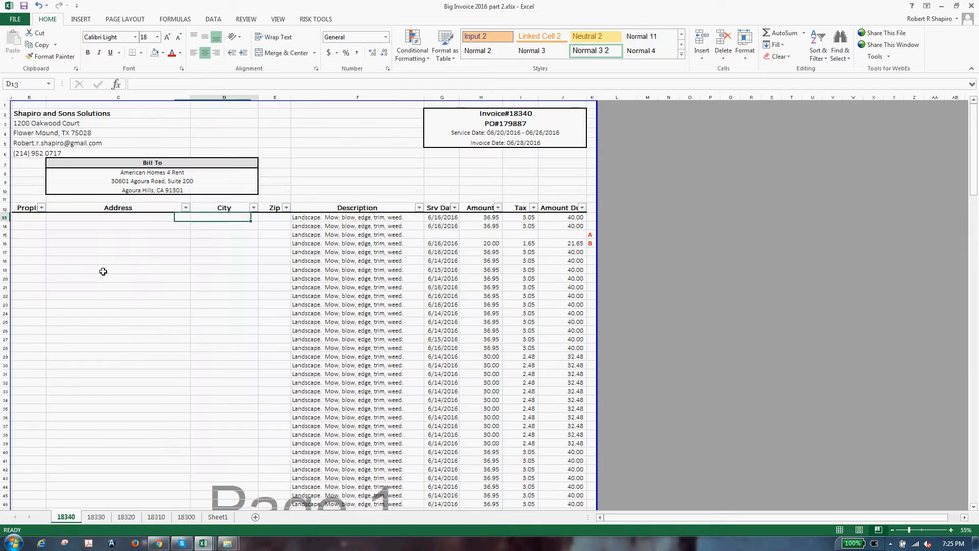
key(Left)
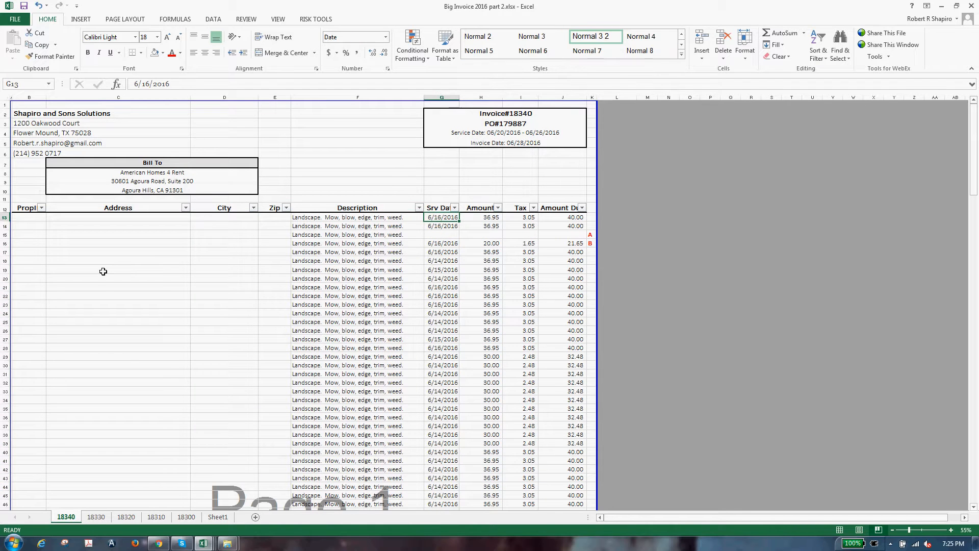
key(shift+Down)
key(shift+Down)
key(shift+Down)
key(shift+Down)
key(shift+Down)
key(shift+Down)
key(shift+Down)
key(shift+Down)
key(shift+Down)
key(shift+Down)
key(shift+Down)
key(shift+Down)
key(shift+Down)
key(shift+Down)
key(shift+Down)
key(shift+Down)
key(shift+Down)
key(shift+Down)
key(shift+Down)
key(shift+Down)
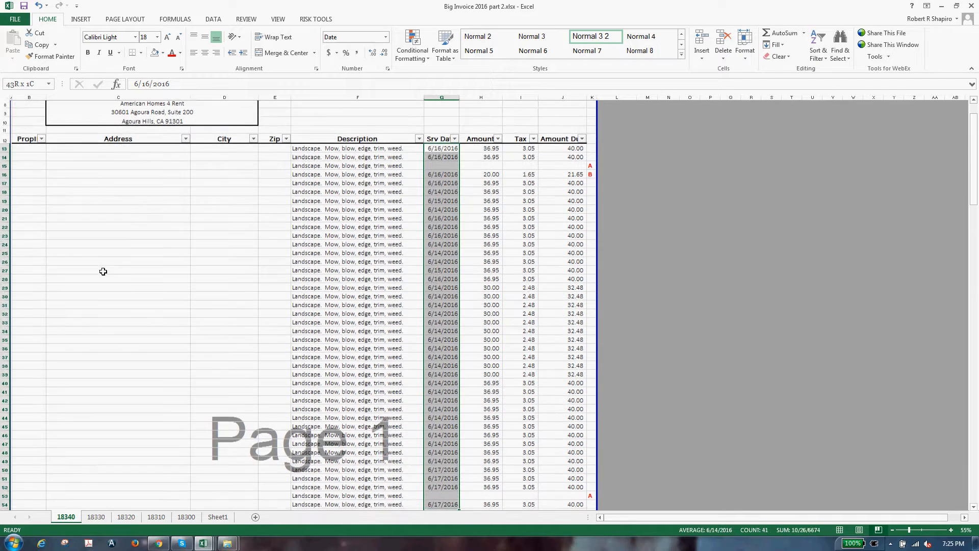
key(ctrl+shift+Down)
key(ctrl+shift+Down)
key(ctrl+shift+Down)
key(ctrl+shift+Down)
key(ctrl+shift+Down)
key(ctrl+shift+Down)
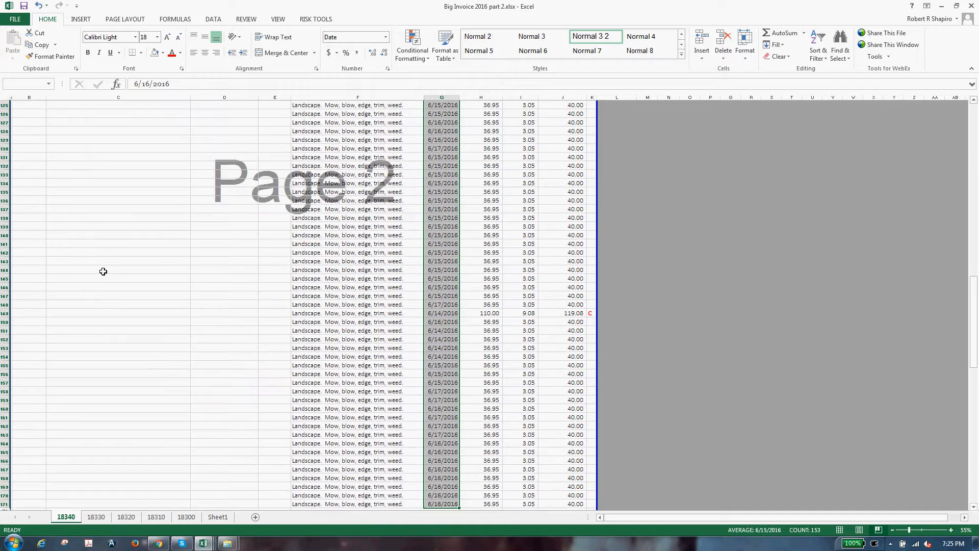
key(ctrl+shift+Up)
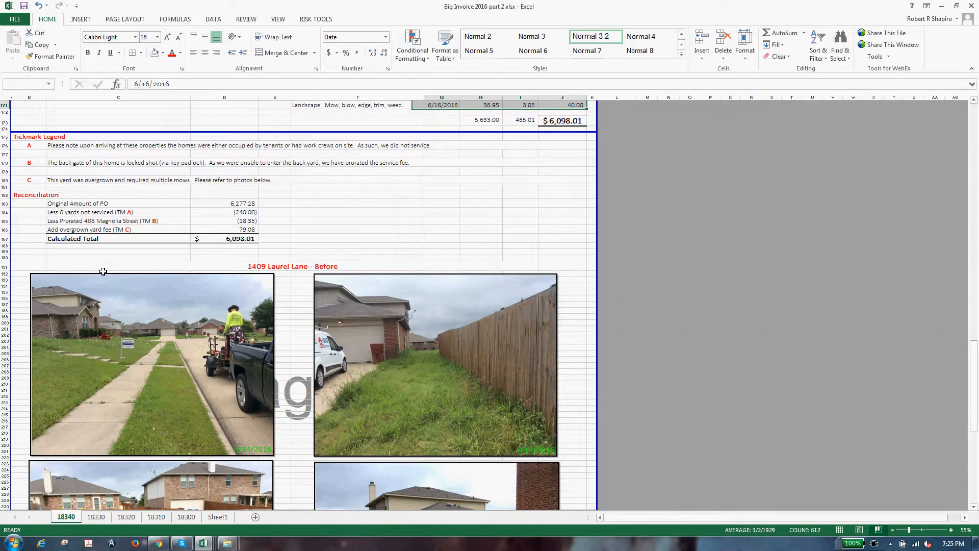
key(shift+Left)
key(Delete)
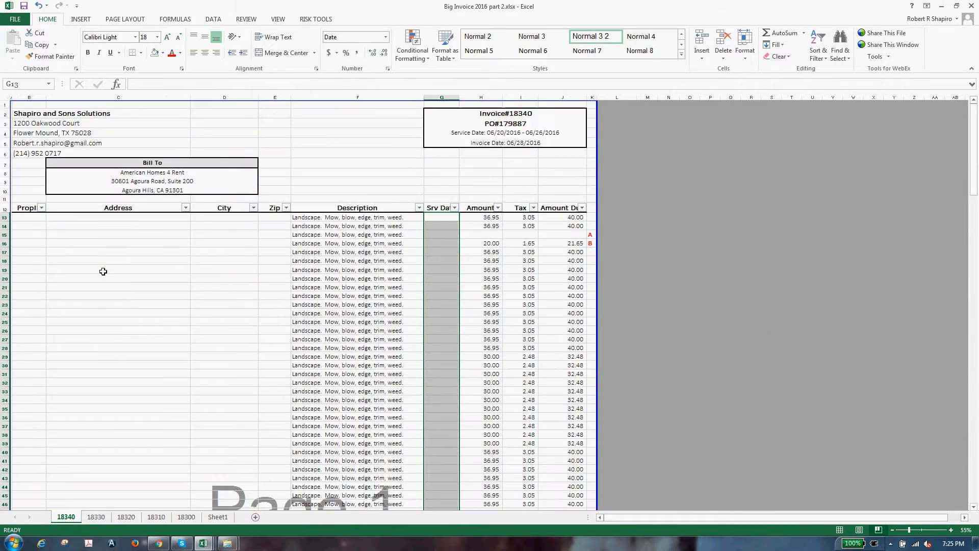
Step: Mark the delete-columns checklist step done with an x
key(alt+Tab)
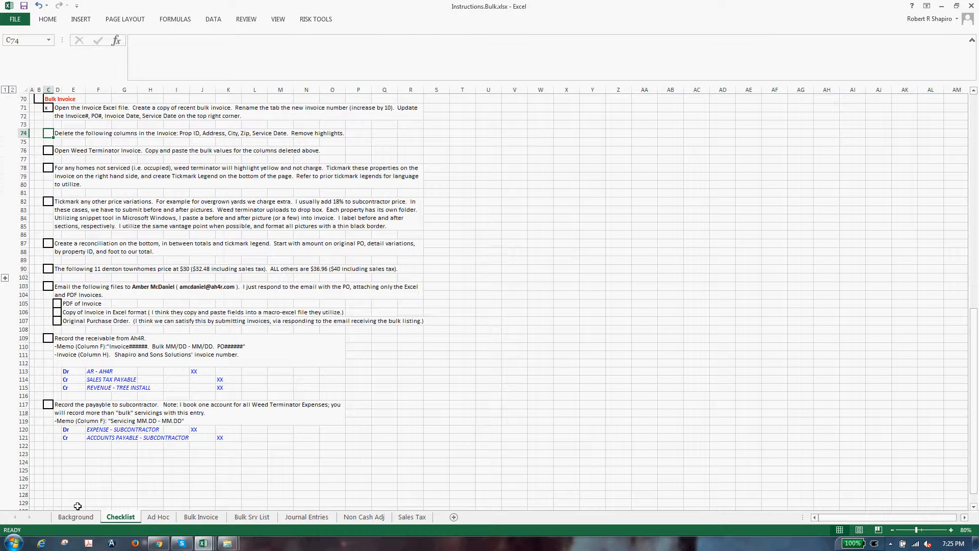
click(71, 255)
click(53, 136)
text(x)
click(95, 177)
click(75, 134)
click(74, 153)
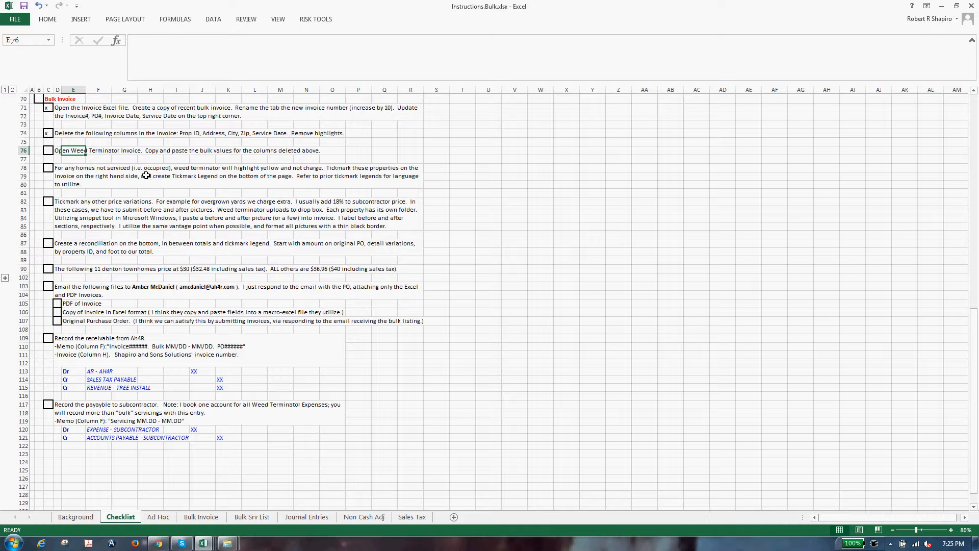
Step: Bring up the Master Lawn Reconciliation copy and clear its Zip filter to show all rows
click(48, 150)
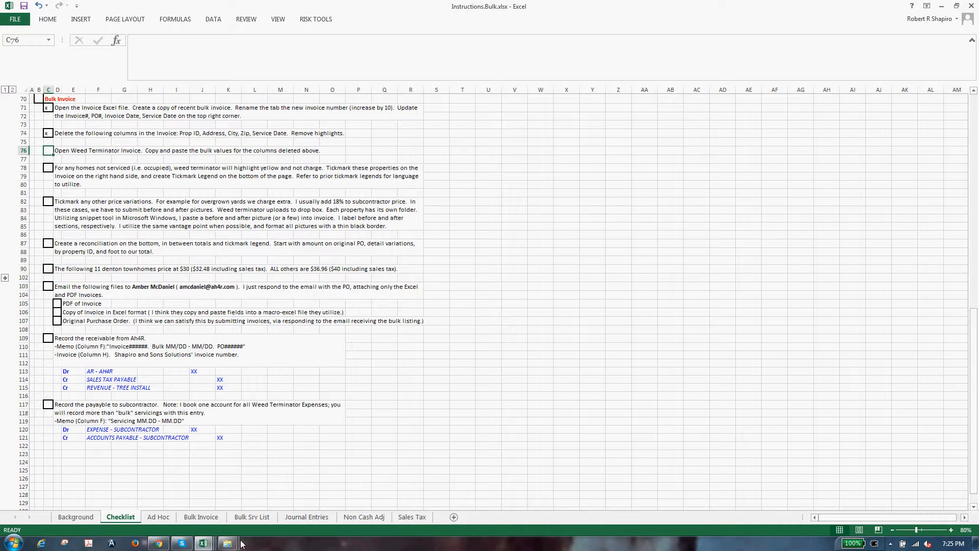
click(192, 546)
mouse_move(203, 543)
click(247, 516)
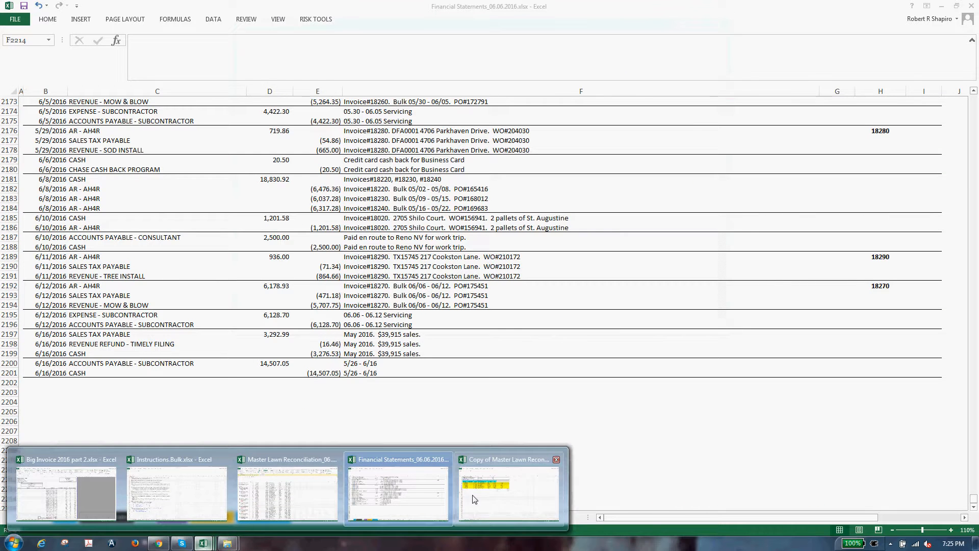
click(476, 502)
key(alt+a)
key(c)
Step: Select columns G and H to read their sums
click(441, 428)
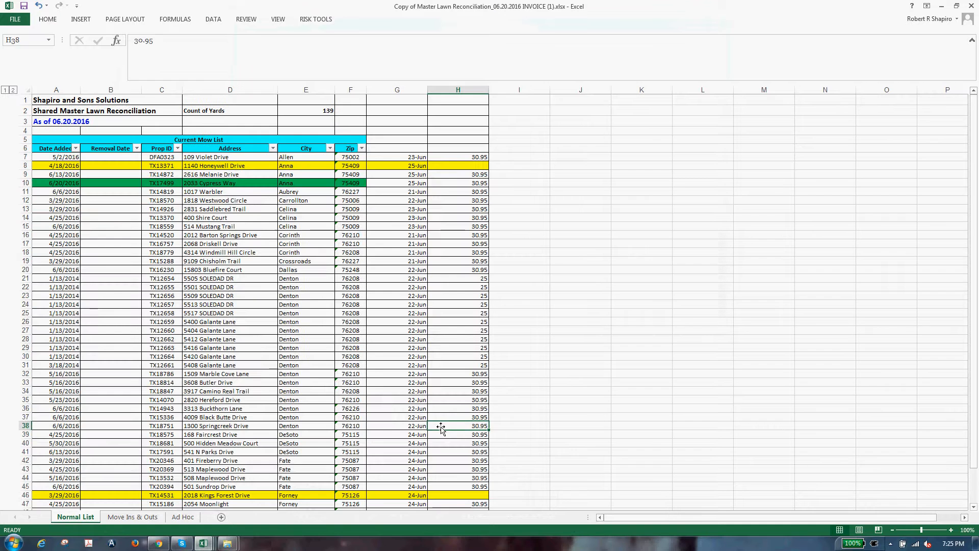
click(402, 91)
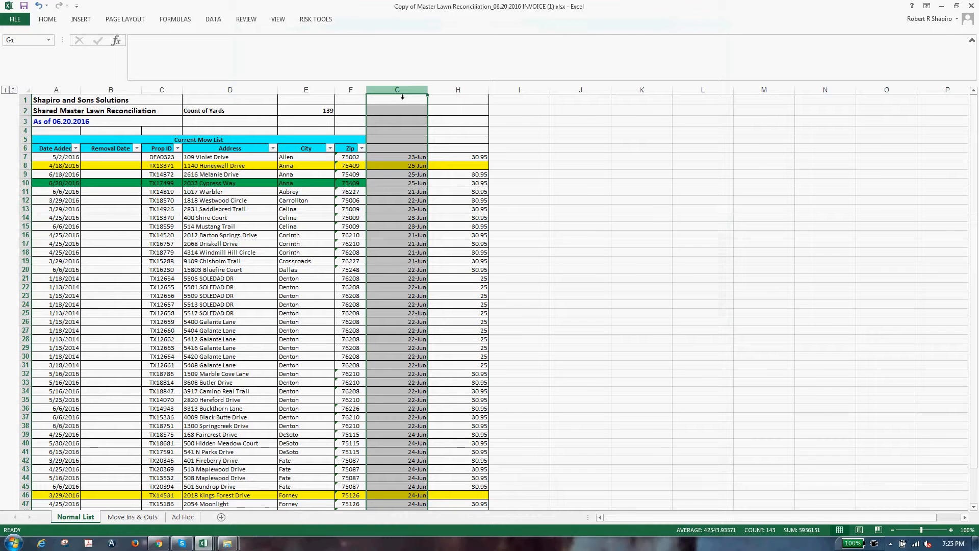
click(458, 92)
click(411, 92)
click(457, 93)
click(448, 134)
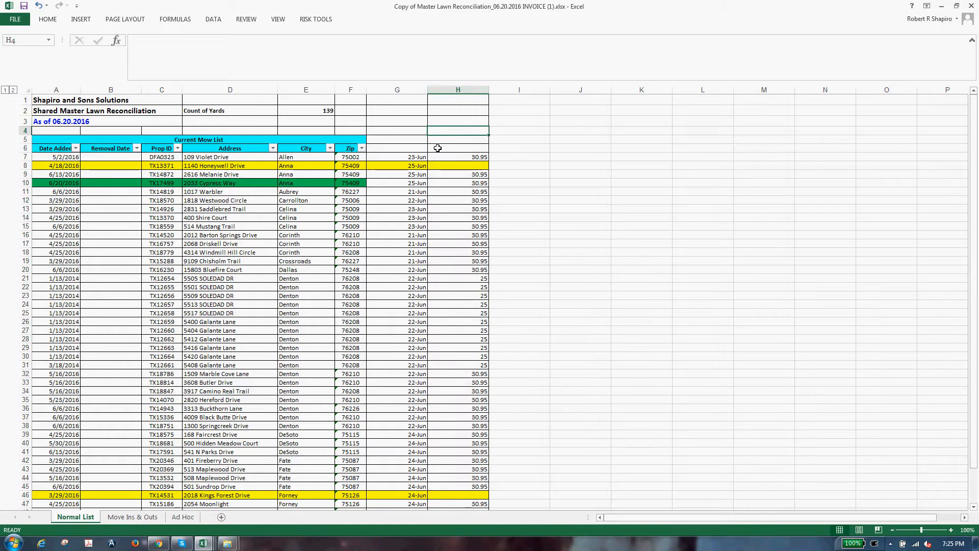
key(alt+Tab)
click(204, 543)
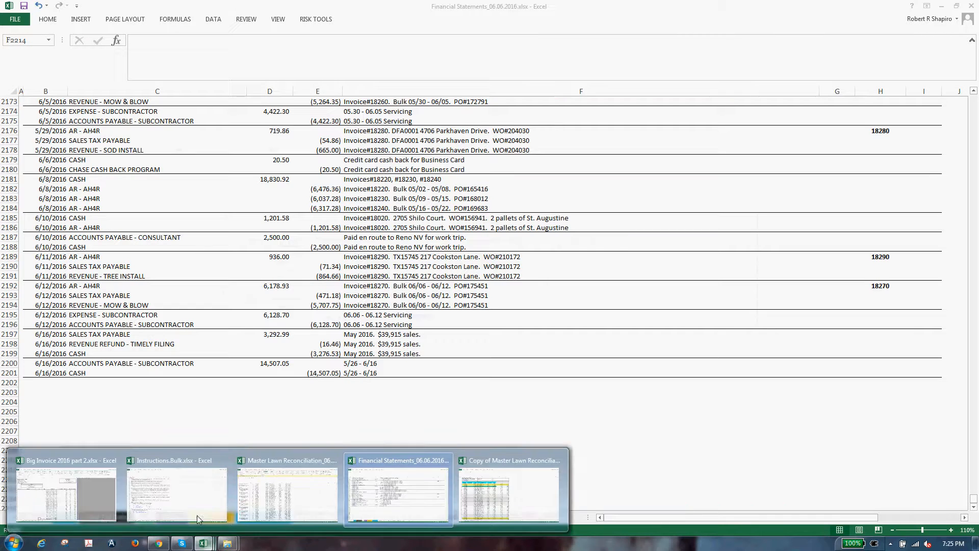
click(168, 479)
key(alt+Tab)
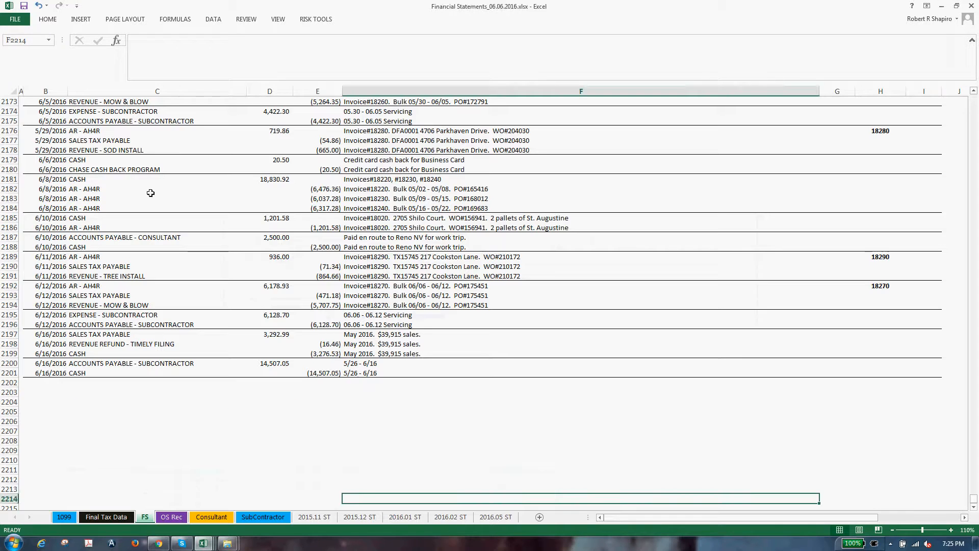
click(203, 543)
click(492, 494)
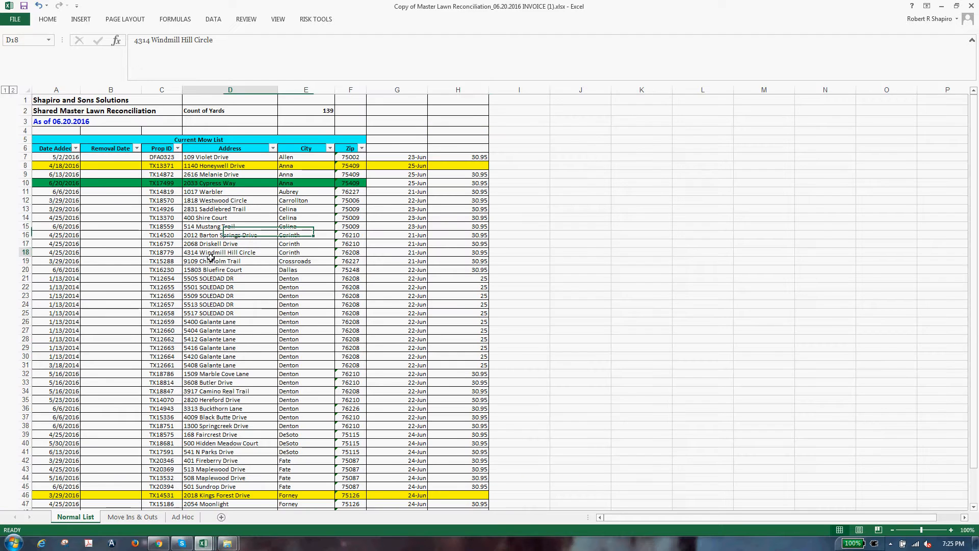
click(194, 167)
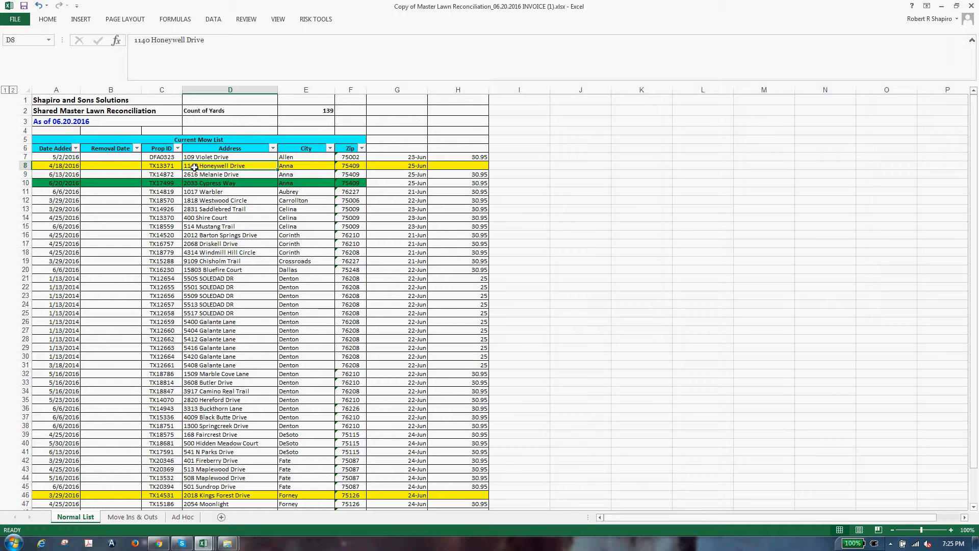
Step: Copy the Prop ID through Zip block from row 7 down the whole property list
key(Right)
key(Right)
key(Right)
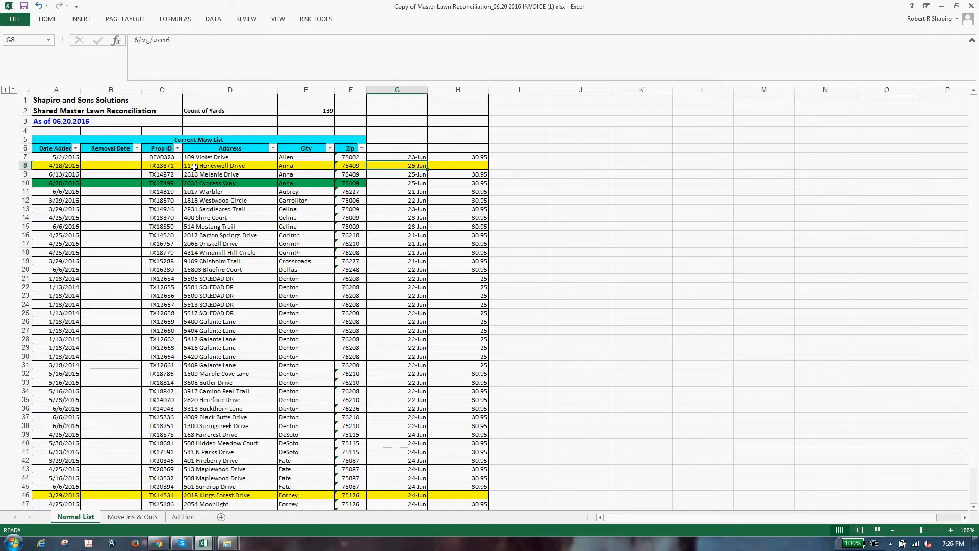
key(Right)
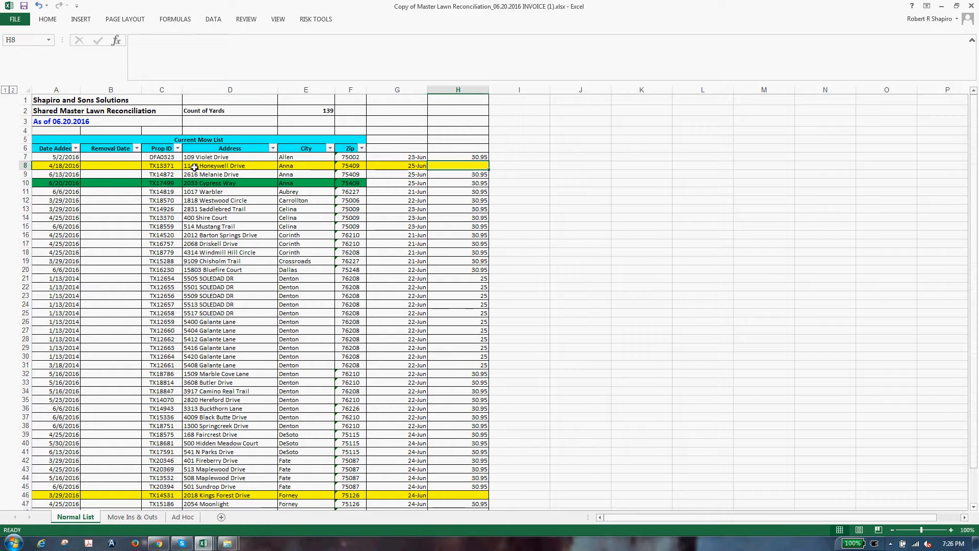
key(Left)
key(Left)
key(Left)
key(Left)
key(Left)
key(Up)
key(shift+Right)
key(shift+Right)
key(shift+Right)
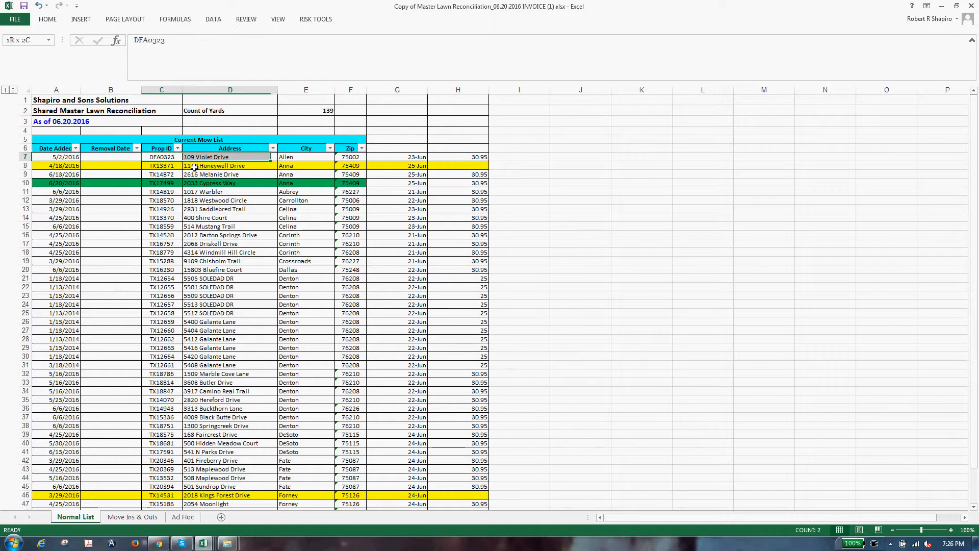
key(ctrl+shift+Down)
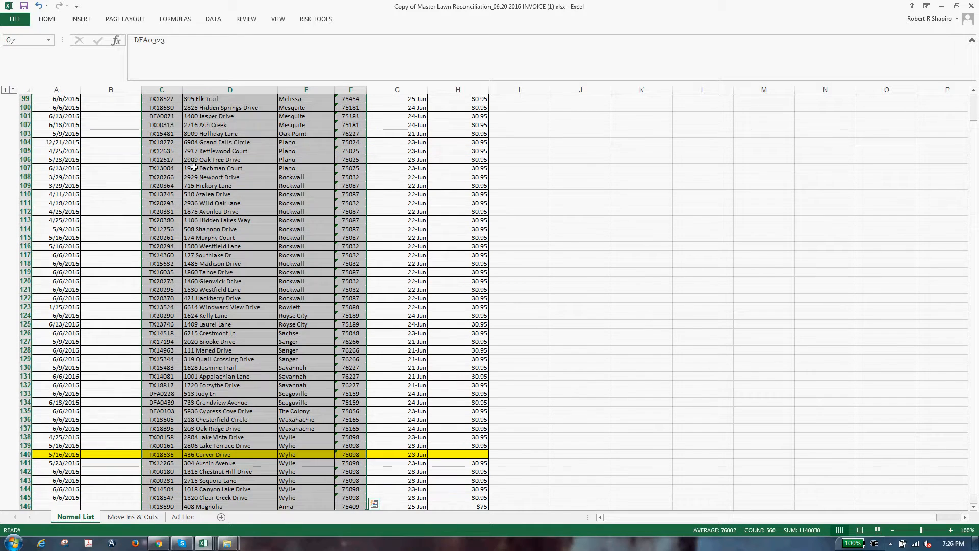
key(ctrl+c)
scroll(246, 364, up, 5)
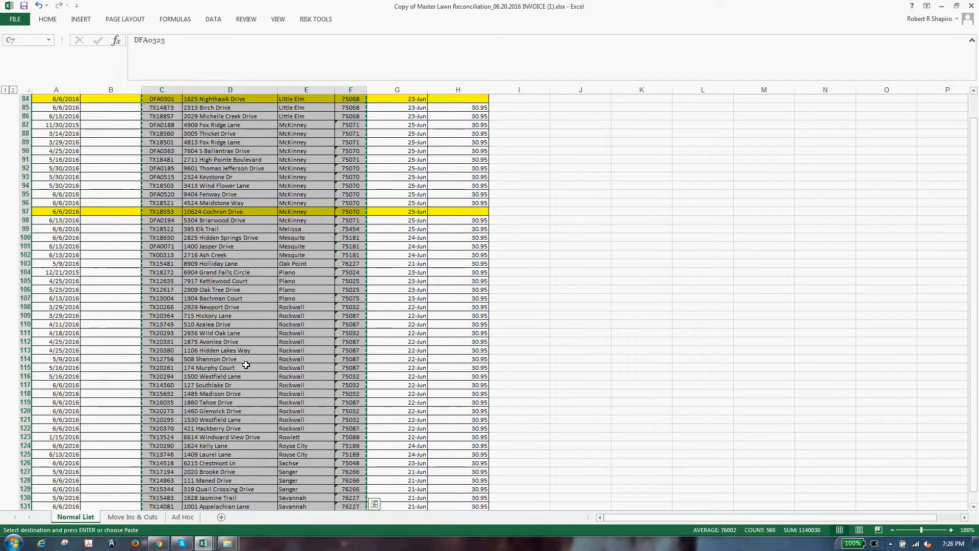
scroll(246, 364, up, 20)
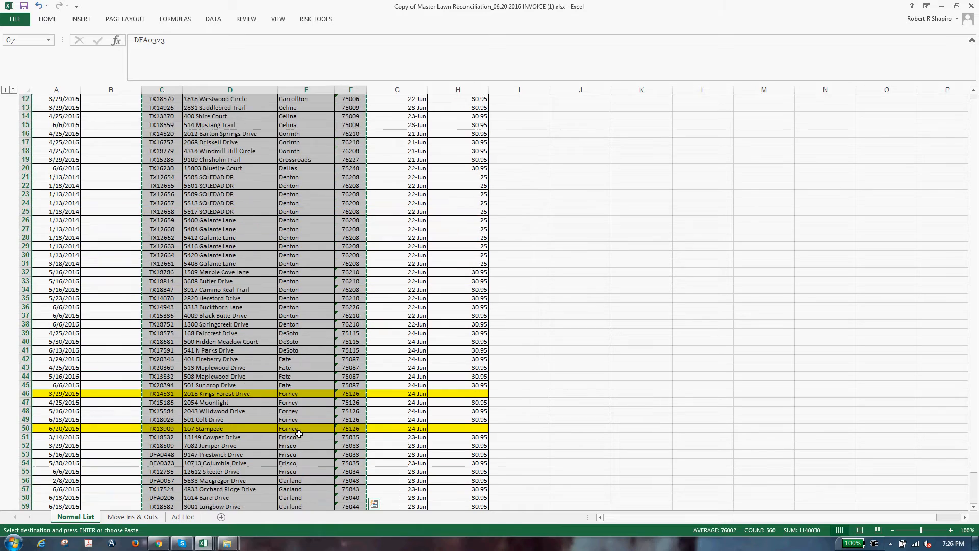
scroll(299, 433, up, 4)
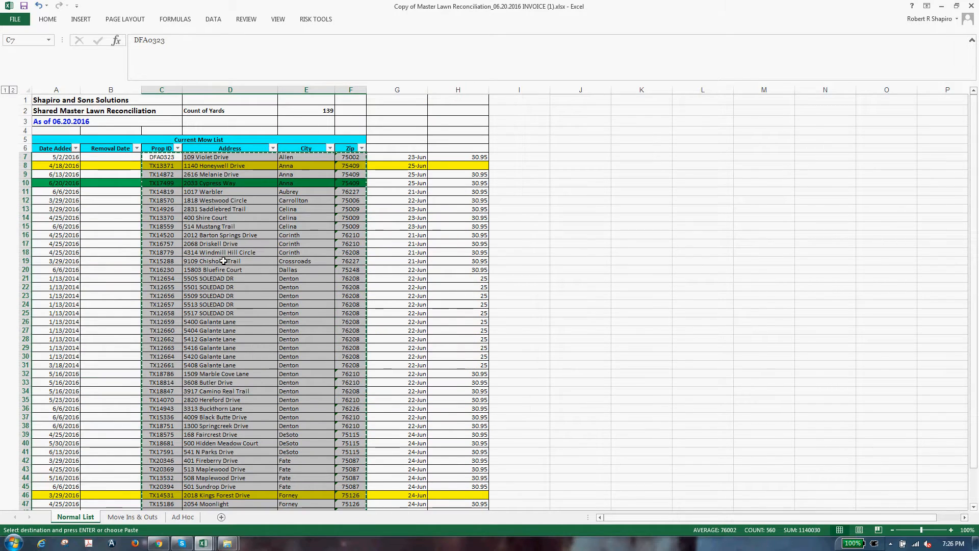
Step: Paste the property rows as Values & Number Formatting at B13 of sheet 18340
key(ctrl+Tab)
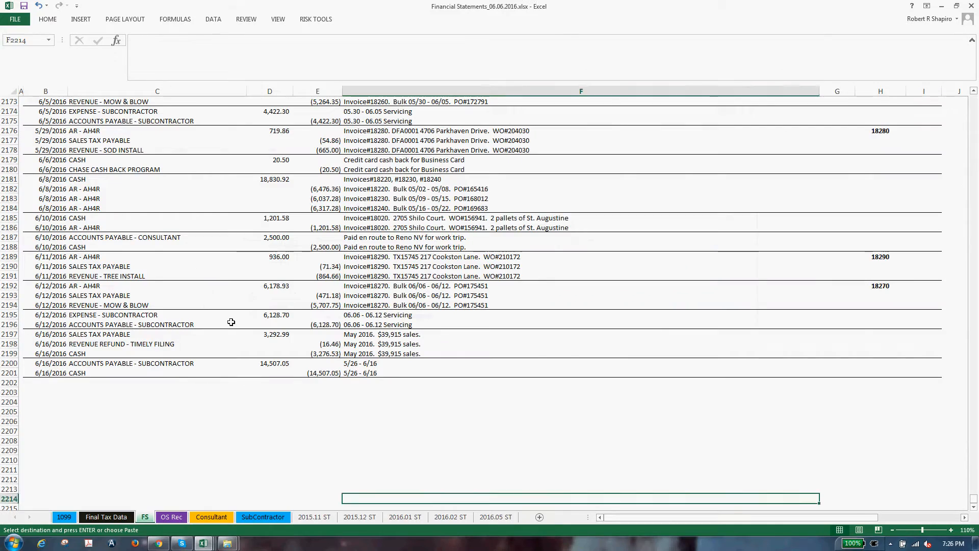
key(alt+Tab)
click(182, 542)
click(203, 543)
click(75, 492)
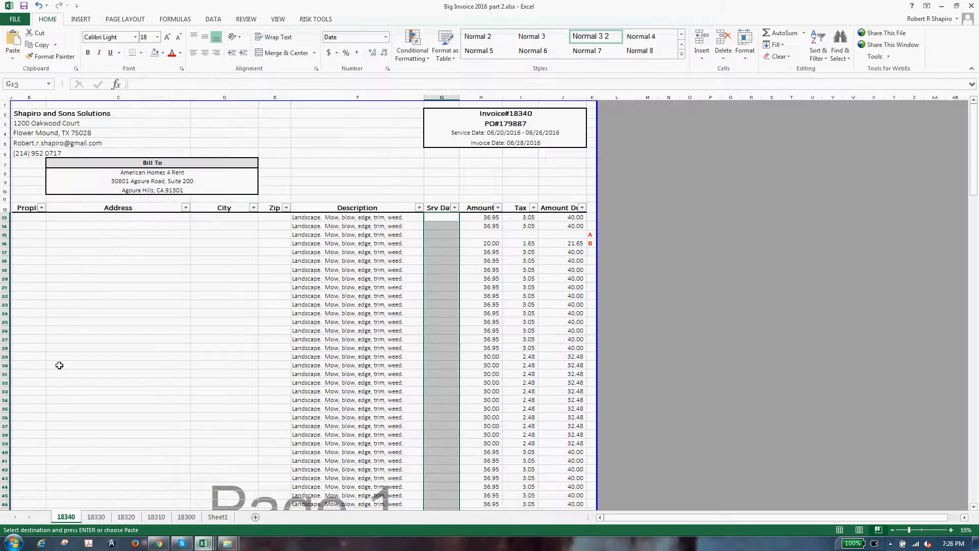
click(29, 217)
click(12, 57)
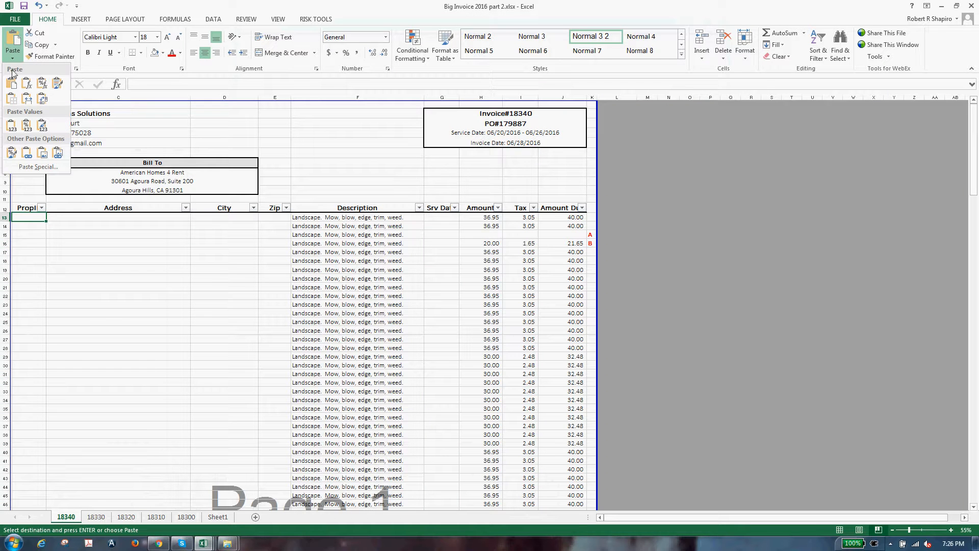
click(44, 126)
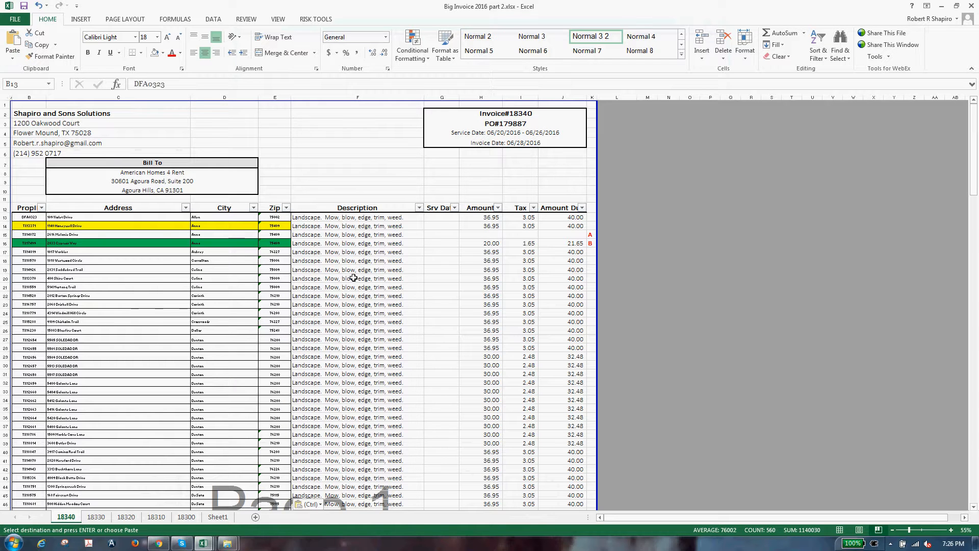
Step: Review the Amount and Amount Due cells in rows 14–15, then return to the lawn reconciliation workbook
click(373, 260)
key(Up)
key(Up)
key(Up)
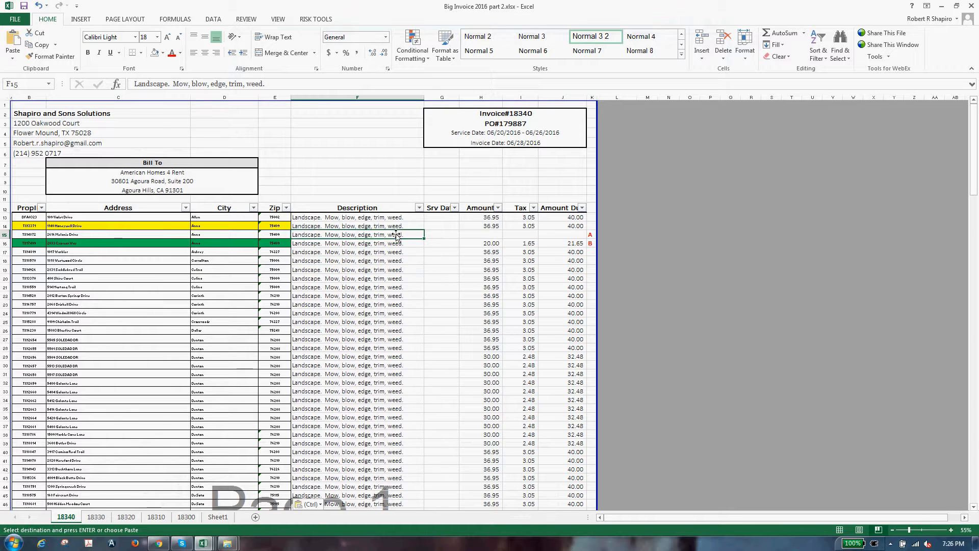
key(Up)
key(Right)
key(Right)
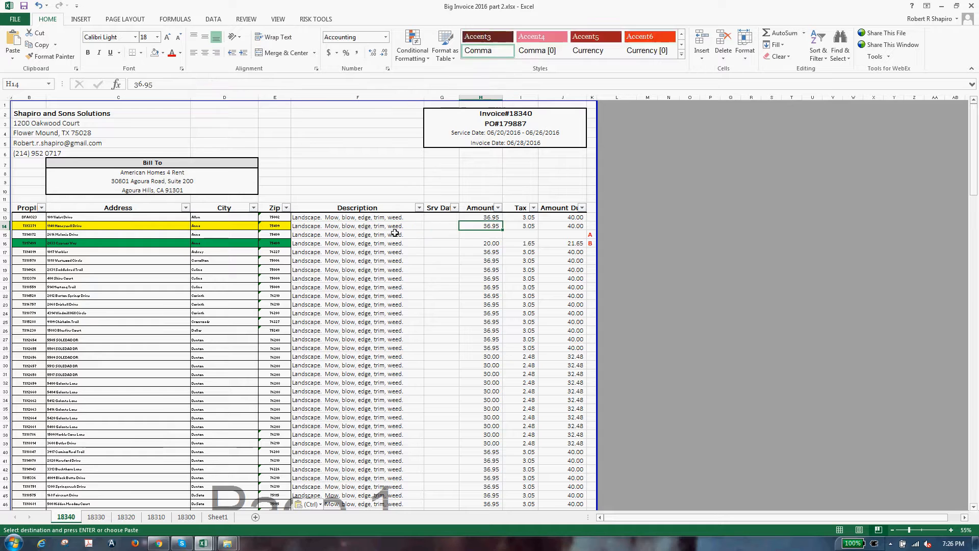
key(Right)
key(Right)
key(Down)
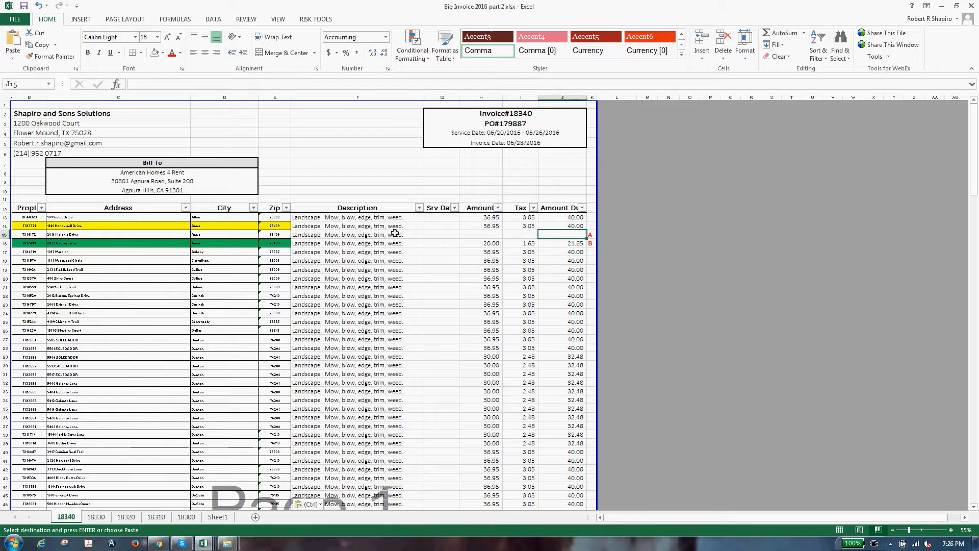
key(Left)
key(Left)
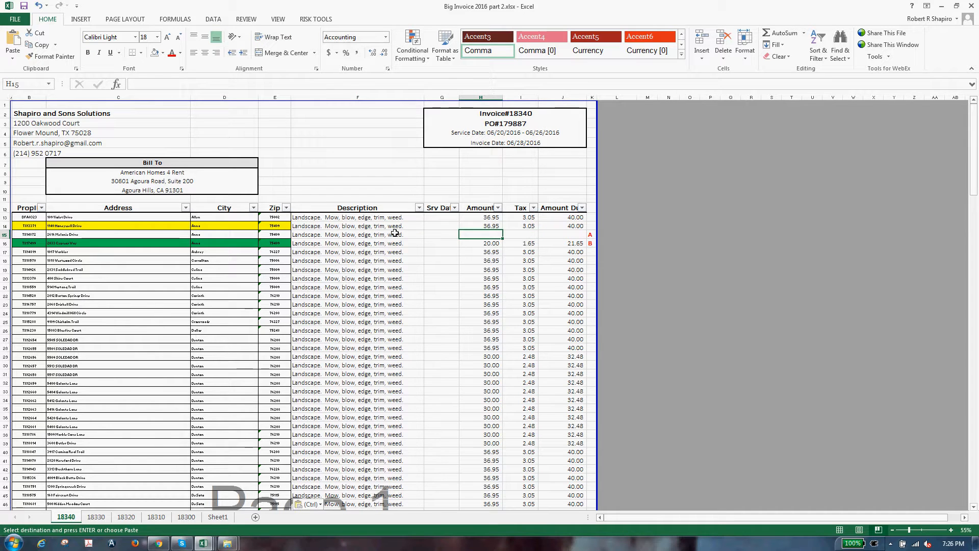
key(alt+Tab)
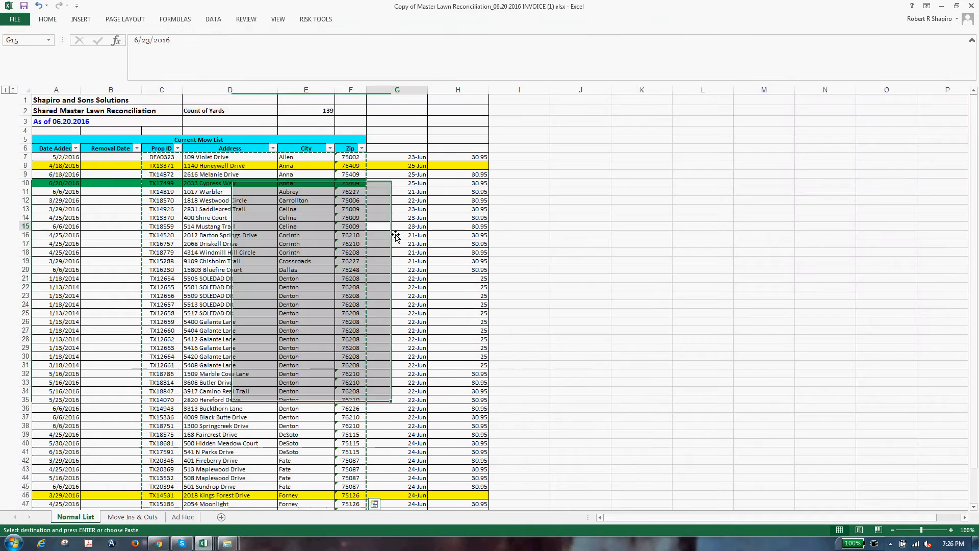
Step: Paste the master list's service dates as values into the 18340 invoice starting at G13
click(403, 157)
key(ctrl+c)
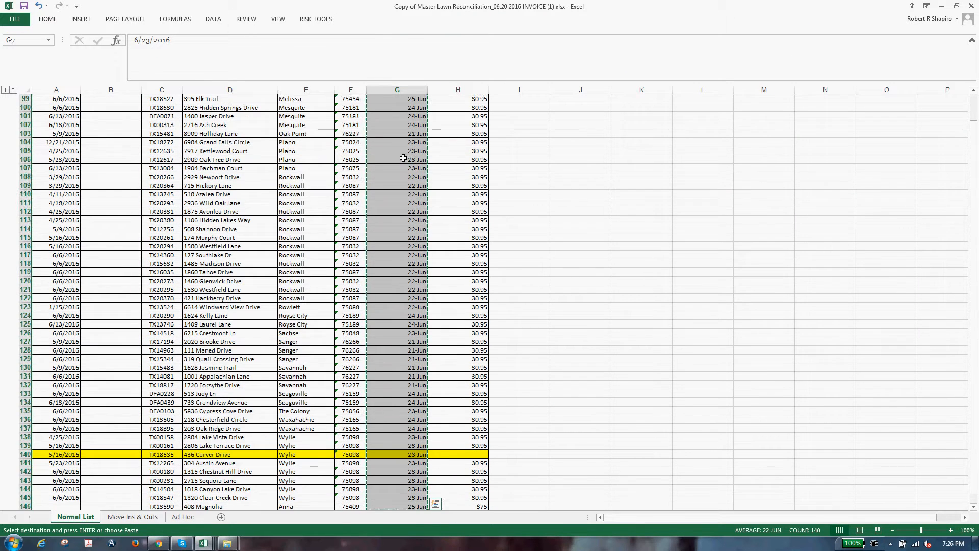
key(alt+Tab)
click(727, 24)
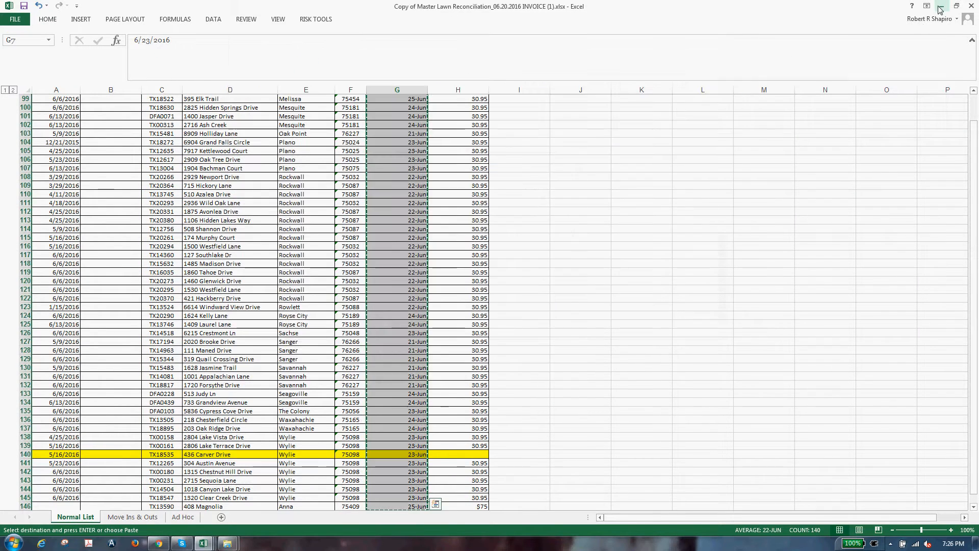
key(alt+Tab)
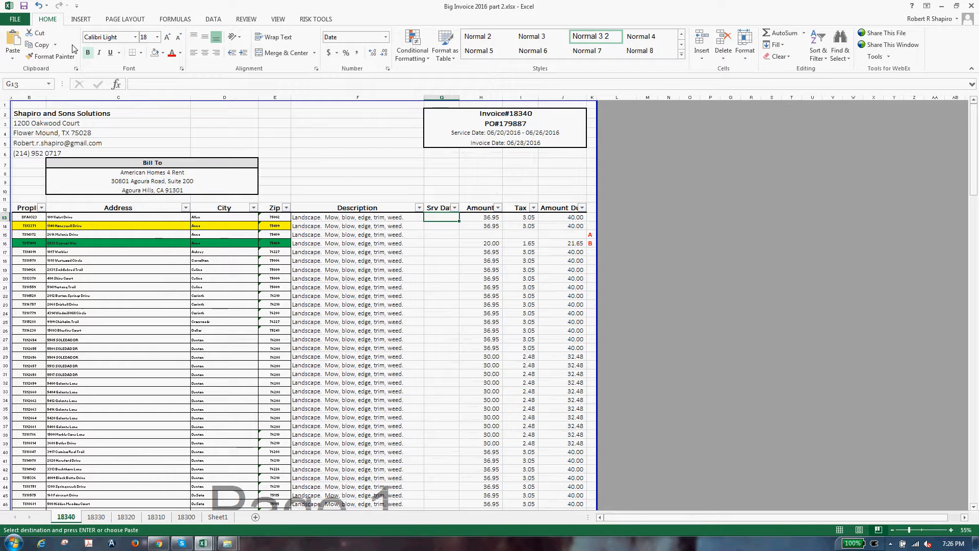
click(12, 58)
click(9, 126)
Step: Clear row 14's Amount, Tax and Amount Due cells (H14:J14)
click(480, 356)
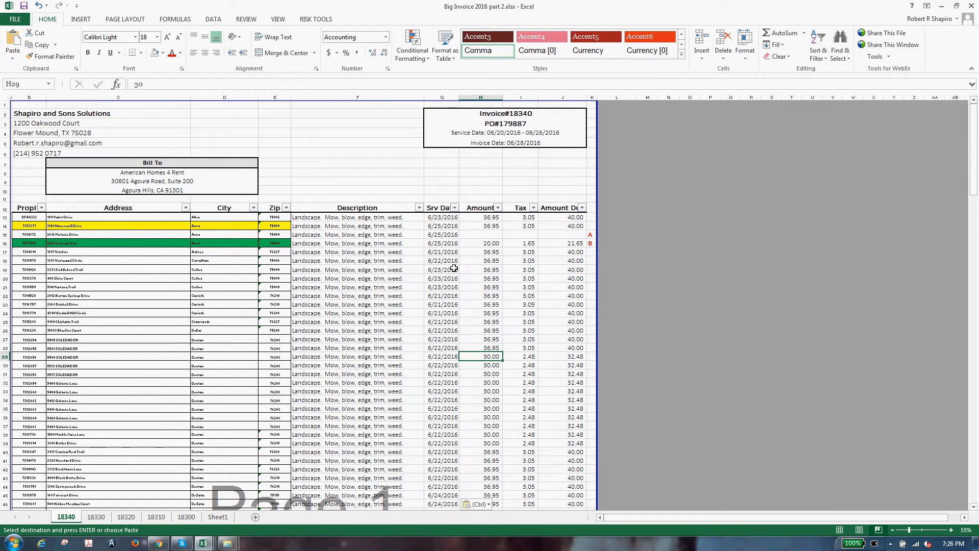
click(520, 234)
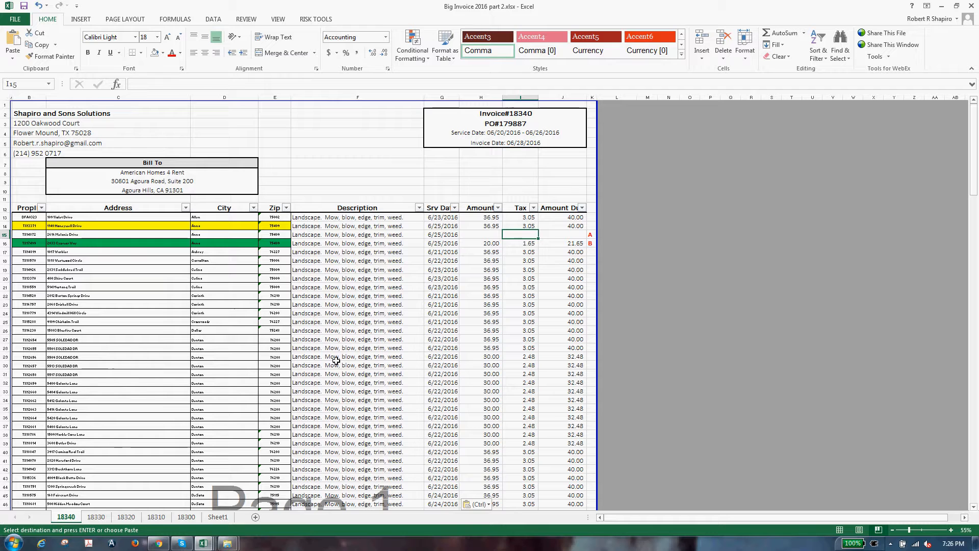
click(419, 279)
key(Up)
key(Up)
key(Up)
key(Up)
key(Up)
key(Up)
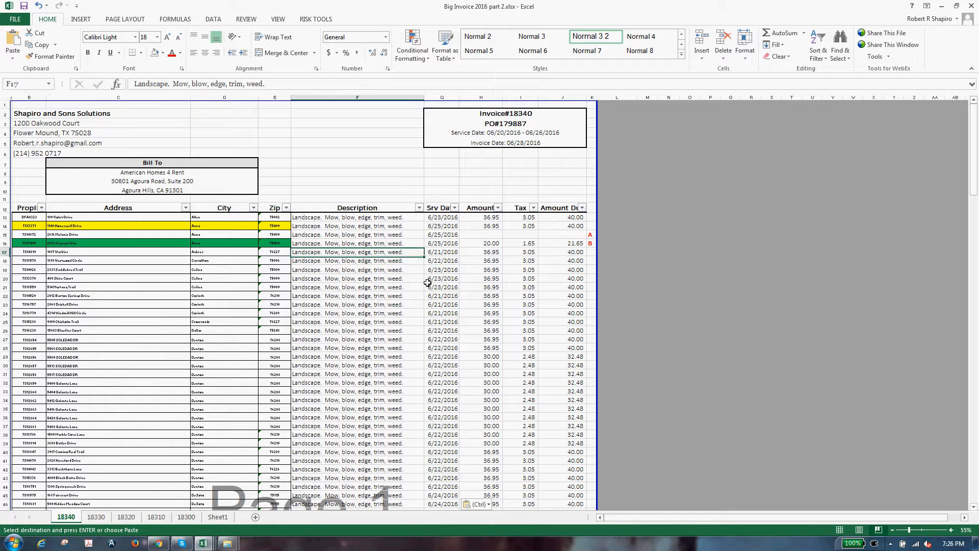
key(Right)
key(Right)
key(shift+Right)
key(shift+Right)
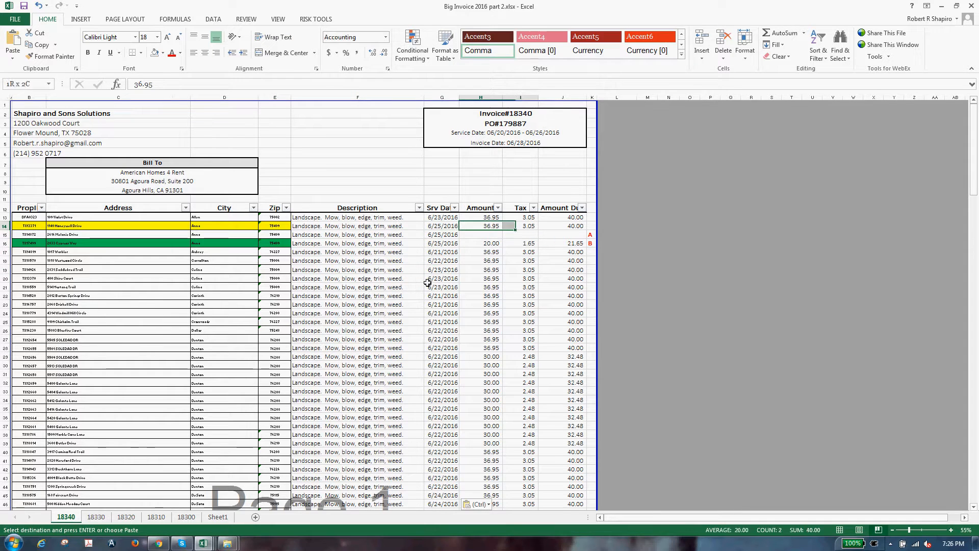
key(Delete)
key(Down)
key(Down)
key(Down)
Step: Copy row 17's 36.95, 3.05 and 40.00 charges into rows 16 and 15
key(shift+Right)
key(shift+Right)
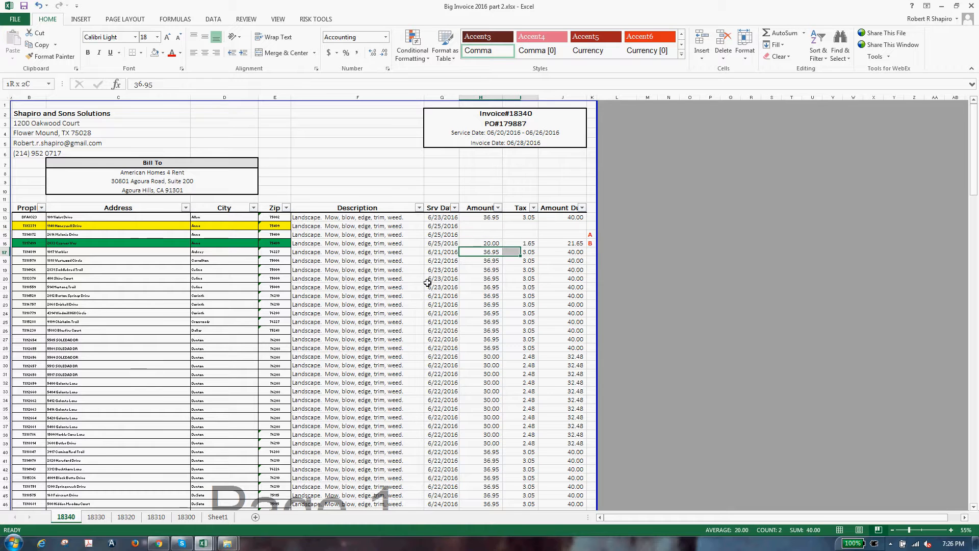
key(ctrl+c)
key(Up)
key(ctrl+v)
key(Left)
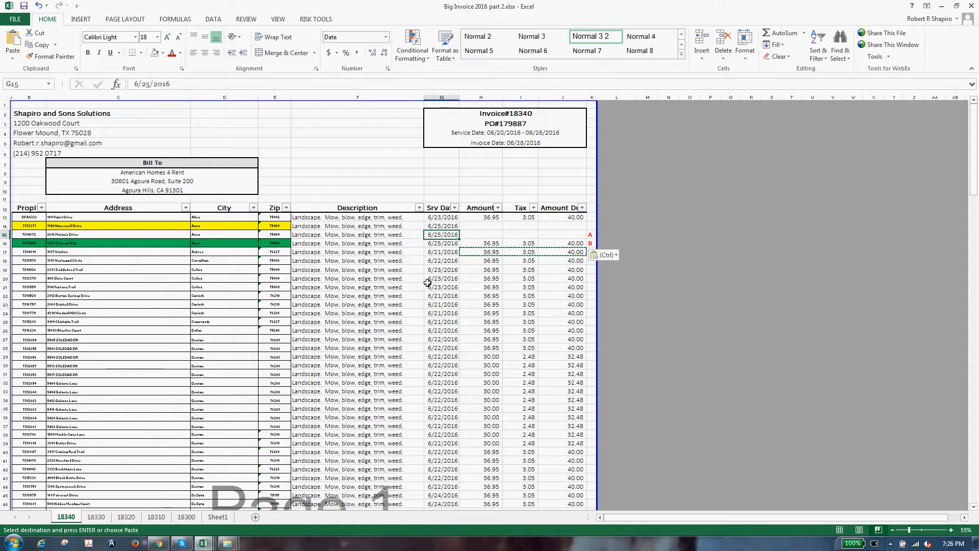
key(Up)
key(Left)
key(Right)
key(Right)
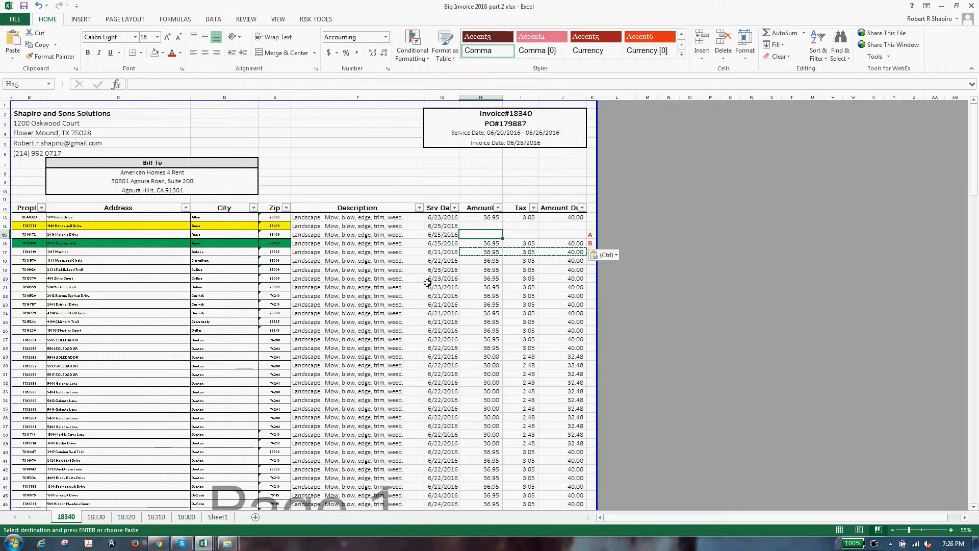
key(ctrl+v)
click(415, 279)
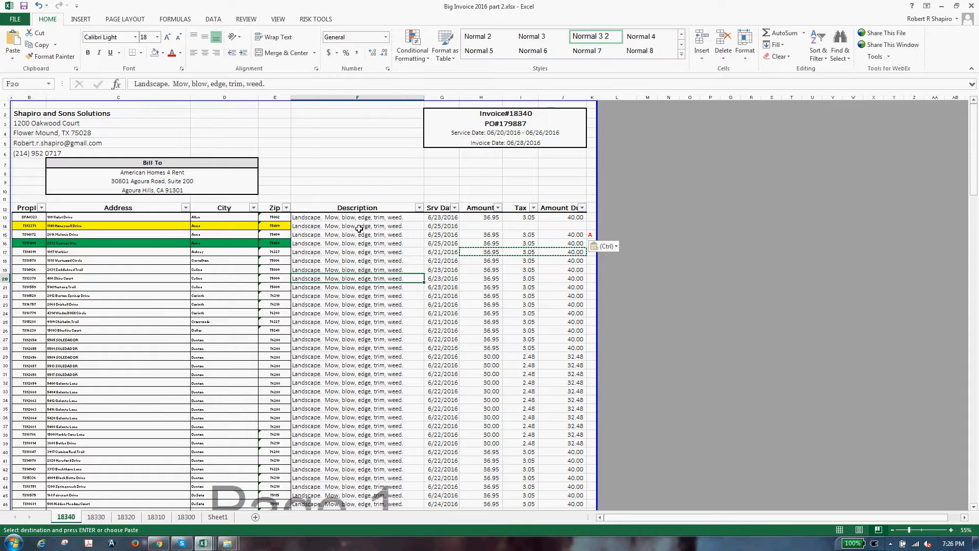
Step: Filter the Zip column to show only the yellow-highlighted properties
click(287, 208)
mouse_move(272, 269)
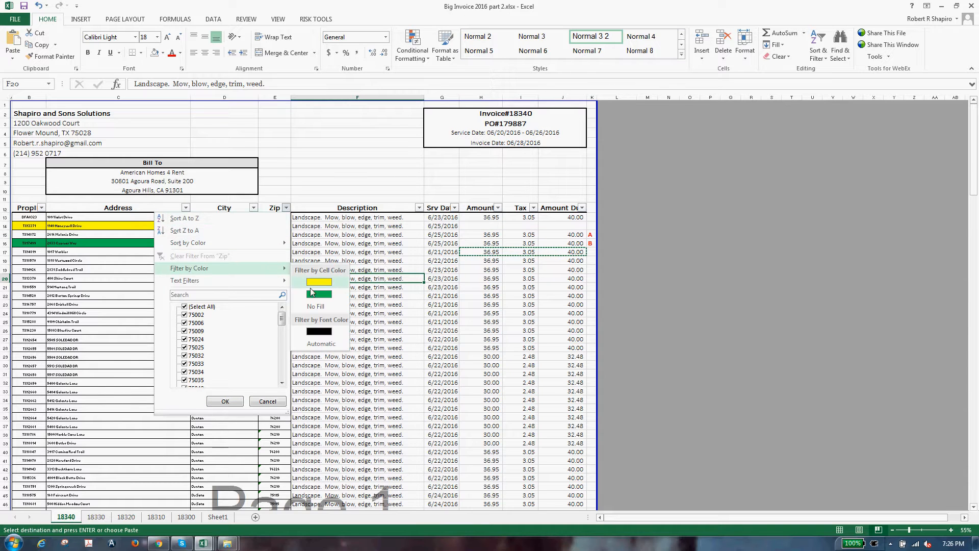
click(310, 290)
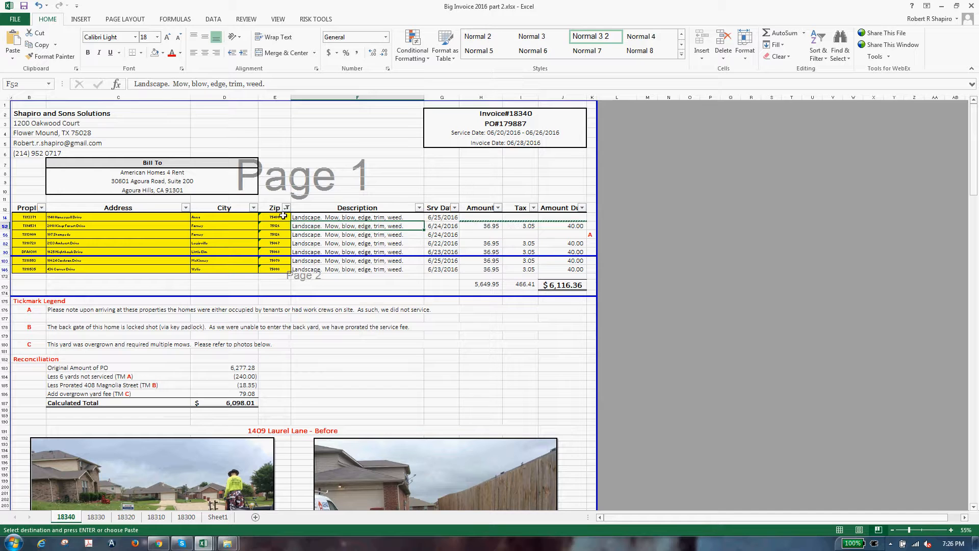
click(475, 238)
Step: Clear the Amount, Tax and Amount Due charges on filtered rows 52, 82 and 90
key(Escape)
key(Up)
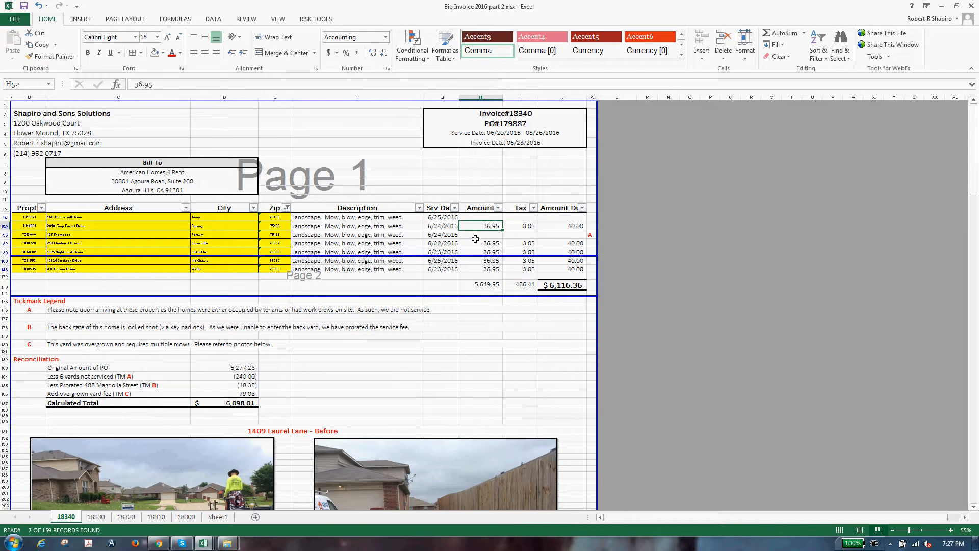
key(shift+Right)
key(shift+Right)
key(Delete)
key(Down)
key(Down)
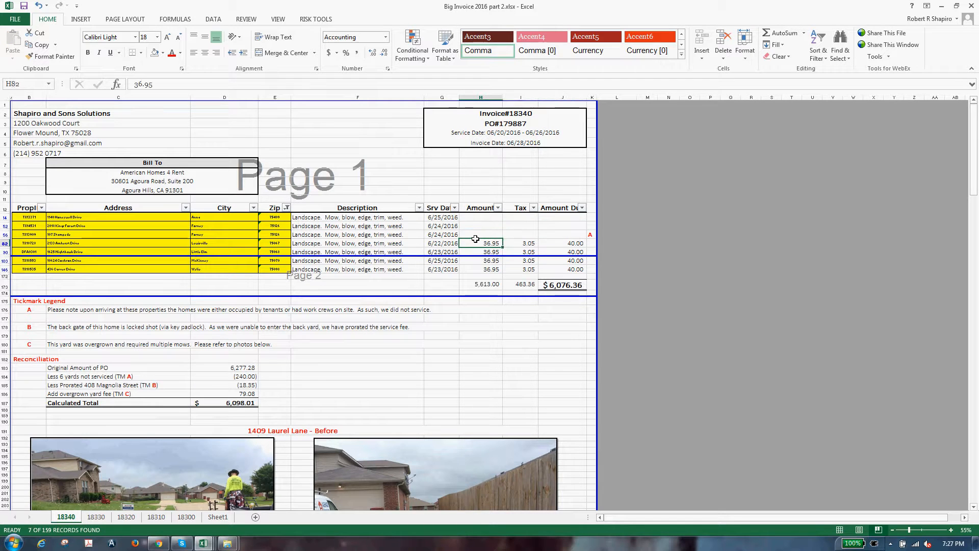
key(shift+Right)
key(shift+Right)
key(Delete)
key(Down)
key(shift+Right)
key(shift+Right)
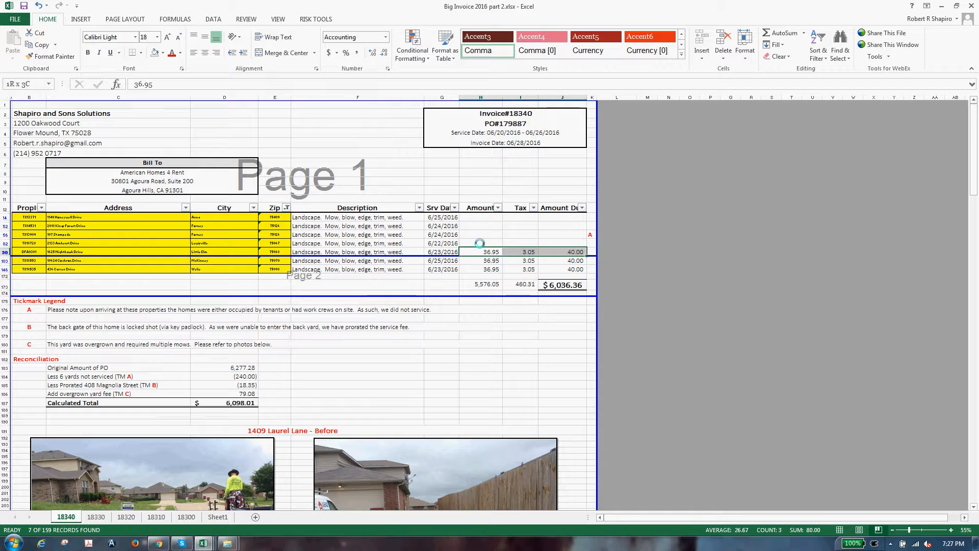
key(Delete)
key(Down)
Step: Clear the charges on rows 103 and 146, then bring Instructions.Bulk.xlsx to the front
key(shift+Right)
key(shift+Right)
key(Delete)
key(Down)
key(shift+Right)
key(shift+Right)
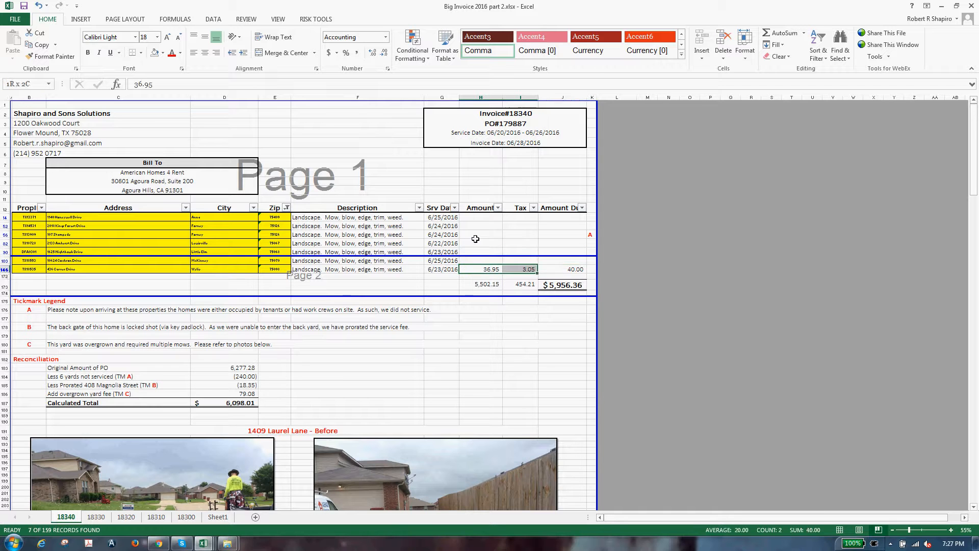
key(Delete)
key(Up)
key(Up)
key(Left)
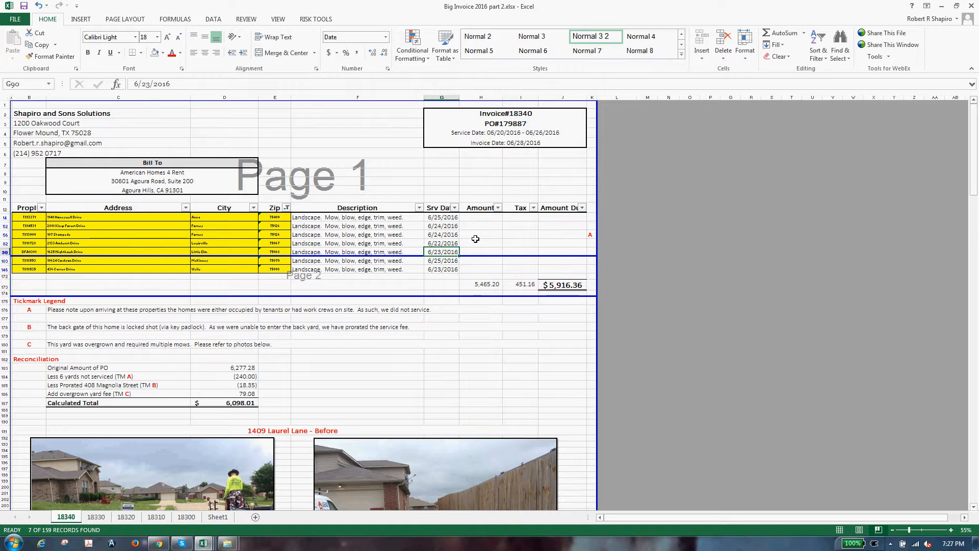
click(203, 541)
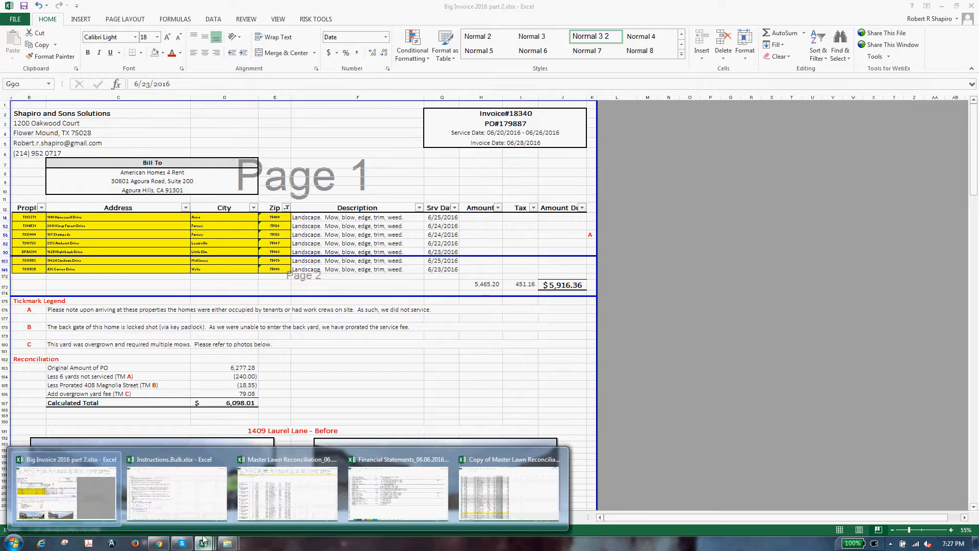
click(176, 490)
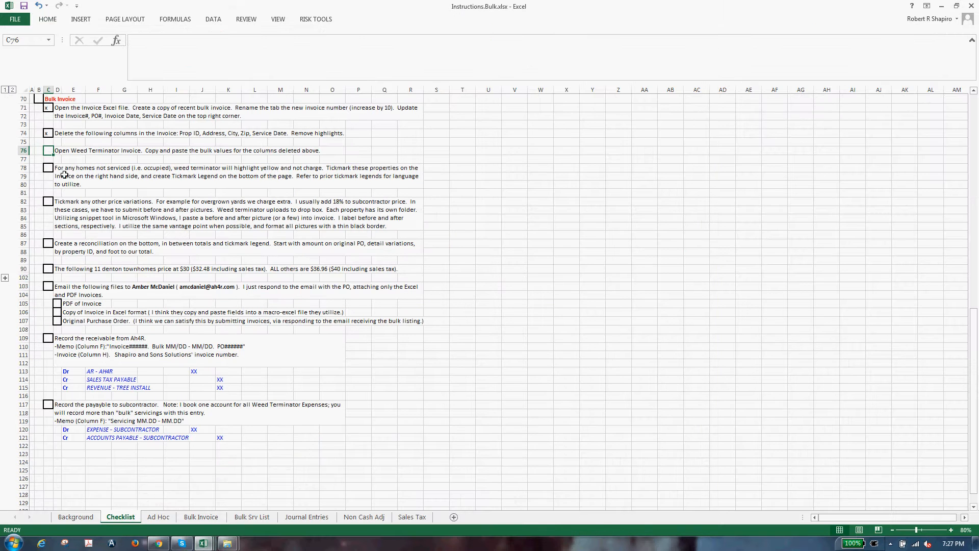
Step: Read the unserviced-homes checklist step in D78, then select the A tickmark in Big Invoice's K column
click(95, 184)
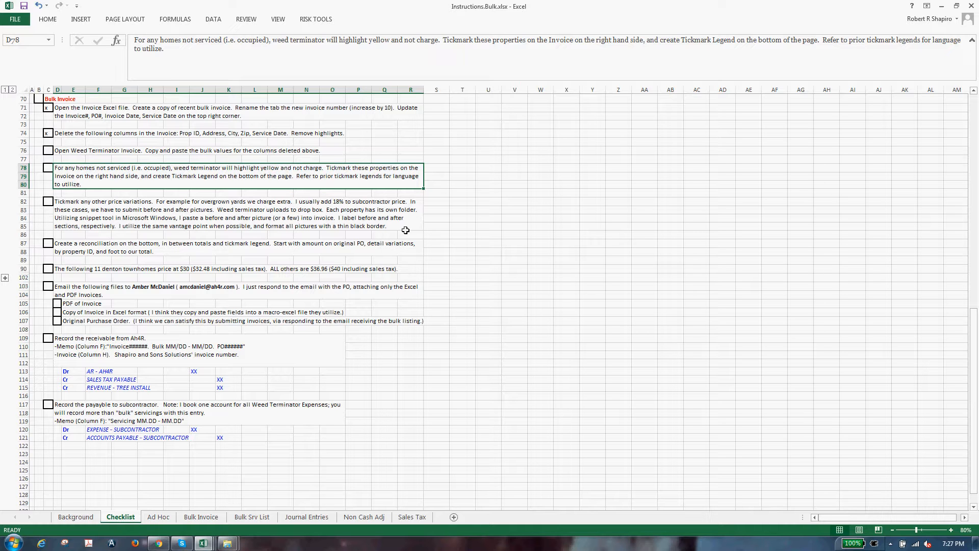
click(941, 6)
click(688, 243)
click(630, 242)
drag(592, 228, 593, 235)
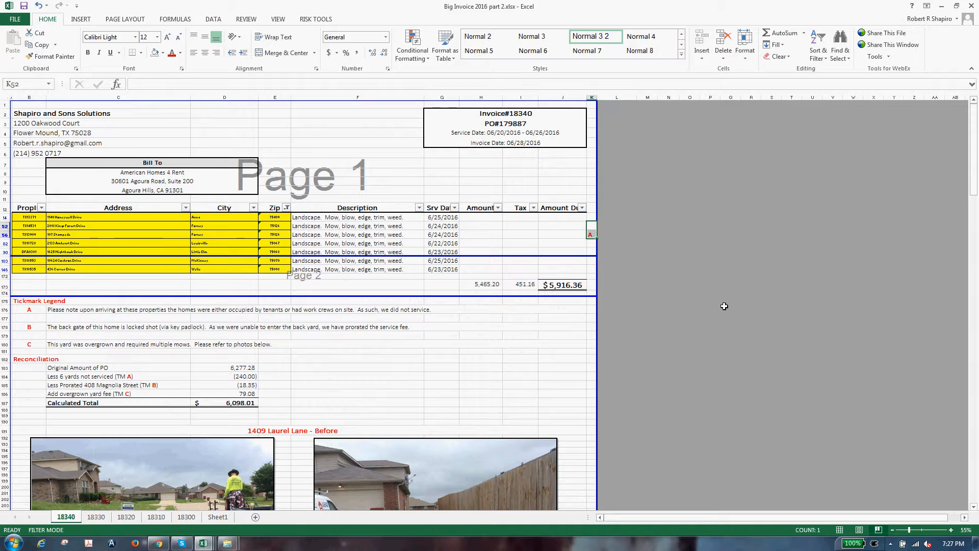
Step: Copy the A tickmark from K56 into K52, K14, K82, K90, K103 and K146
key(Down)
key(ctrl+c)
key(Up)
key(ctrl+v)
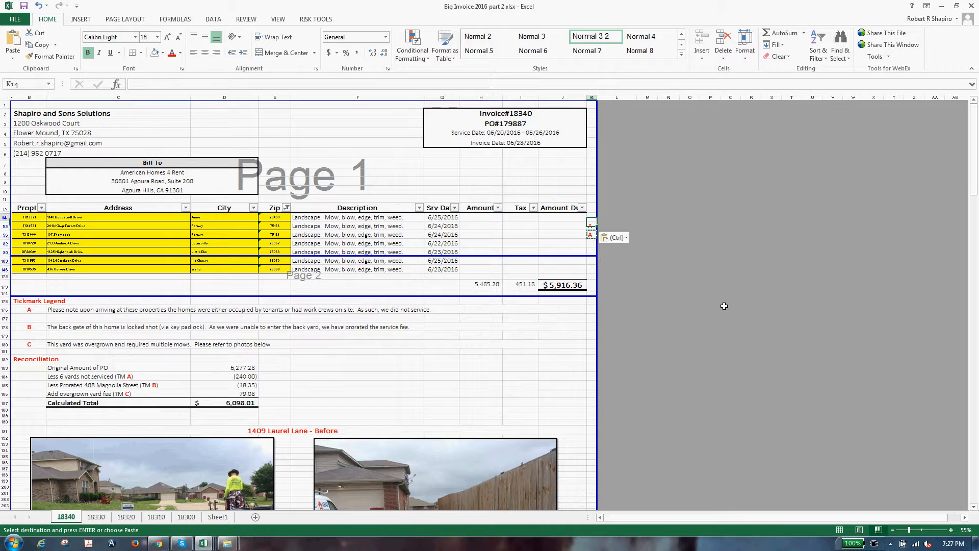
key(Up)
key(ctrl+v)
key(Down)
key(Down)
key(Down)
key(ctrl+v)
key(Down)
key(ctrl+v)
key(Down)
key(ctrl+v)
key(Down)
key(ctrl+v)
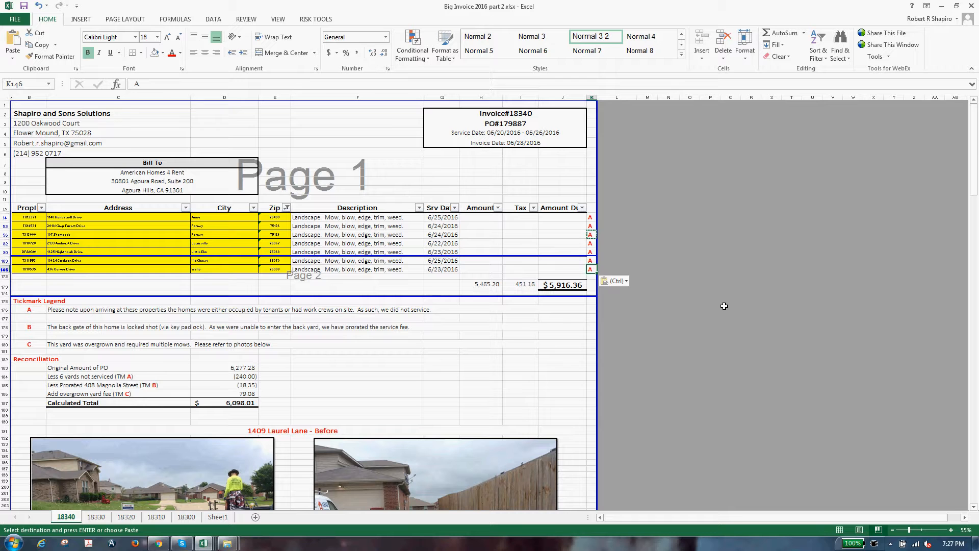
key(Escape)
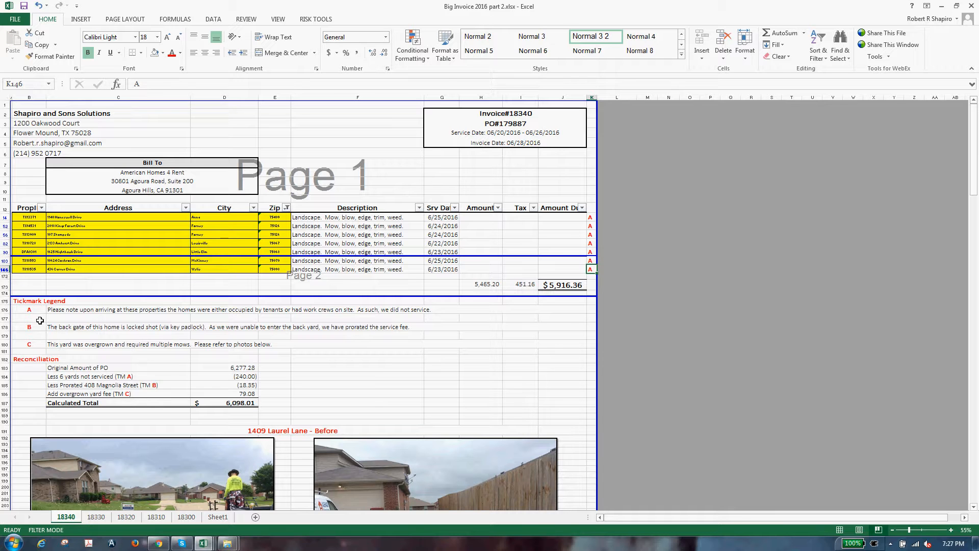
Step: Review the Tickmark Legend's A explanation and reopen the Zip column filter
click(37, 308)
click(39, 302)
click(42, 310)
click(158, 312)
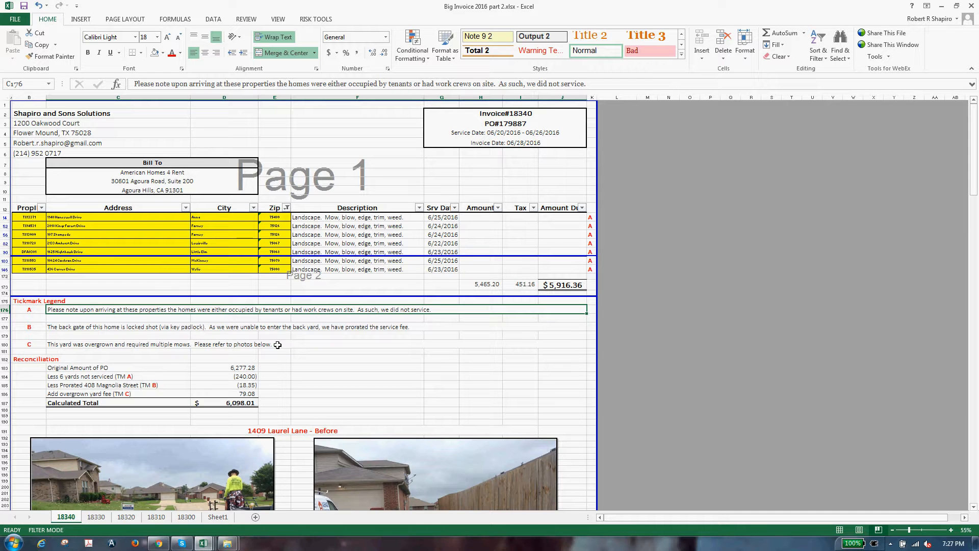
click(317, 276)
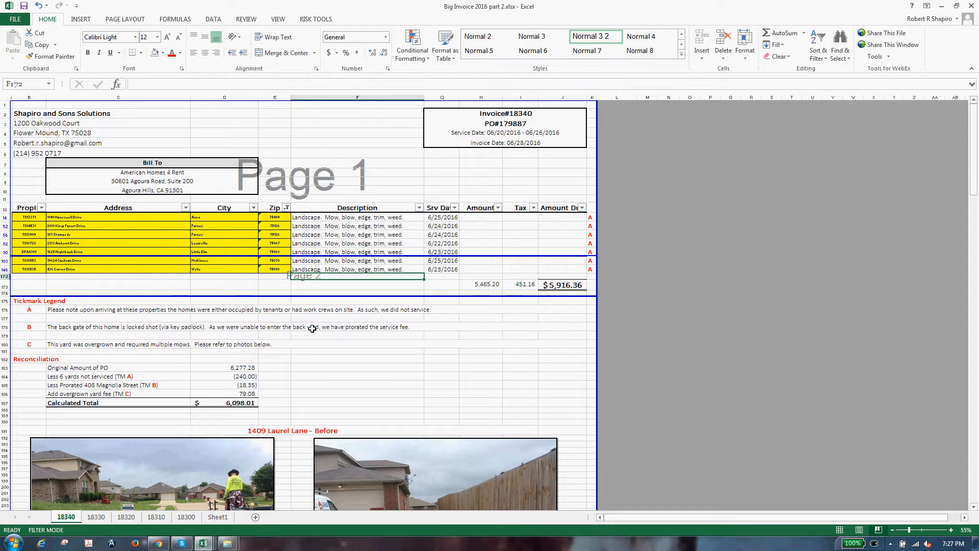
key(alt)
click(274, 208)
click(286, 208)
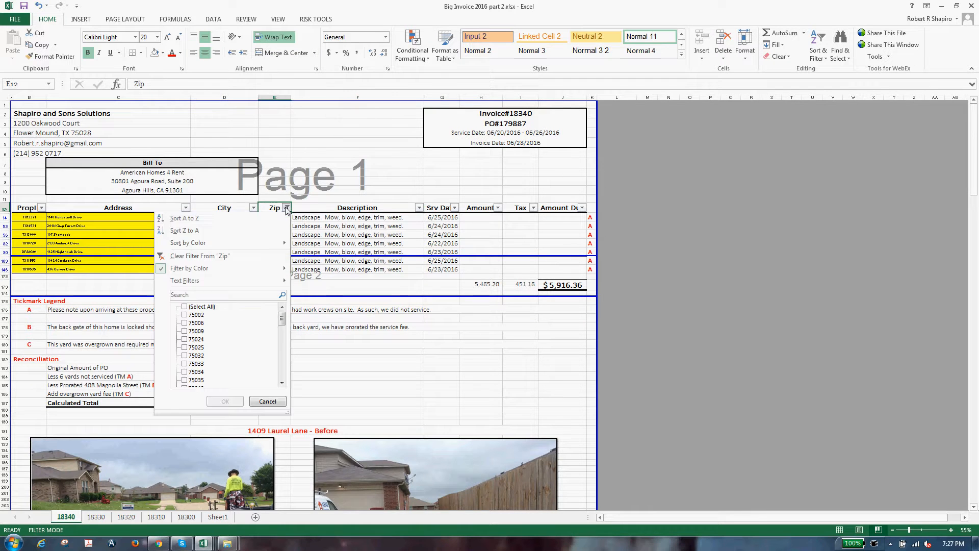
Step: Clear the Zip filter so every invoice row shows again
click(337, 253)
key(alt)
key(d)
key(f)
key(s)
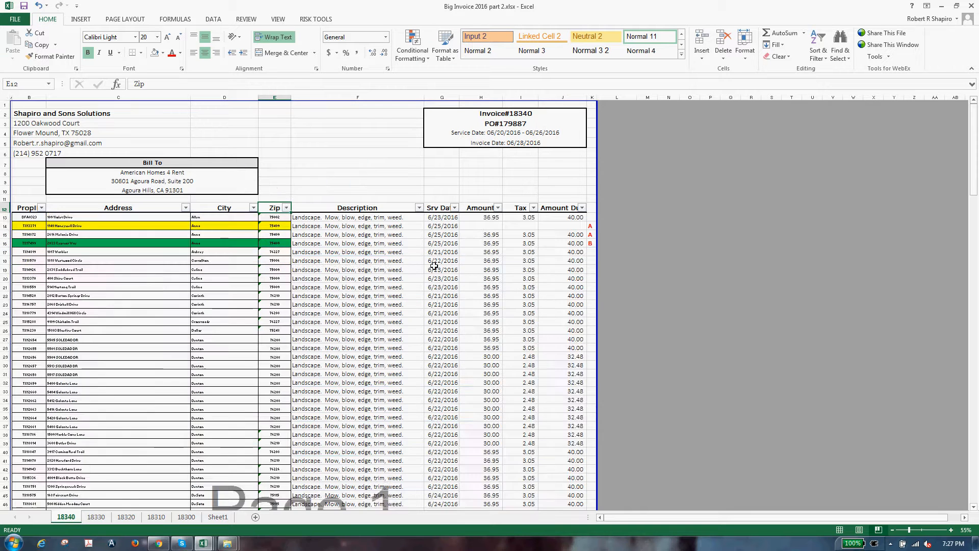
Step: Copy row 54's 36.95, 3.05 and 40.00 charges (H54:J54)
click(434, 262)
click(357, 252)
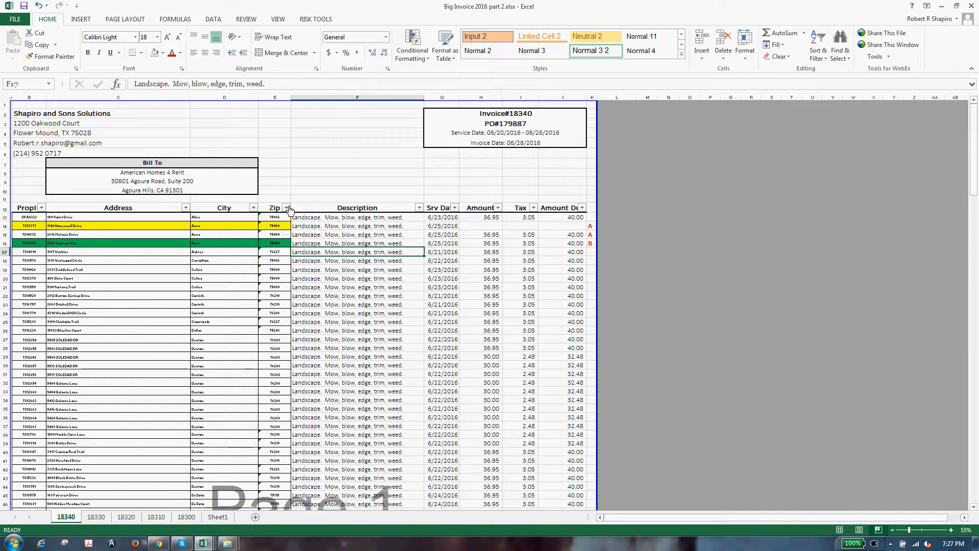
click(227, 260)
click(357, 225)
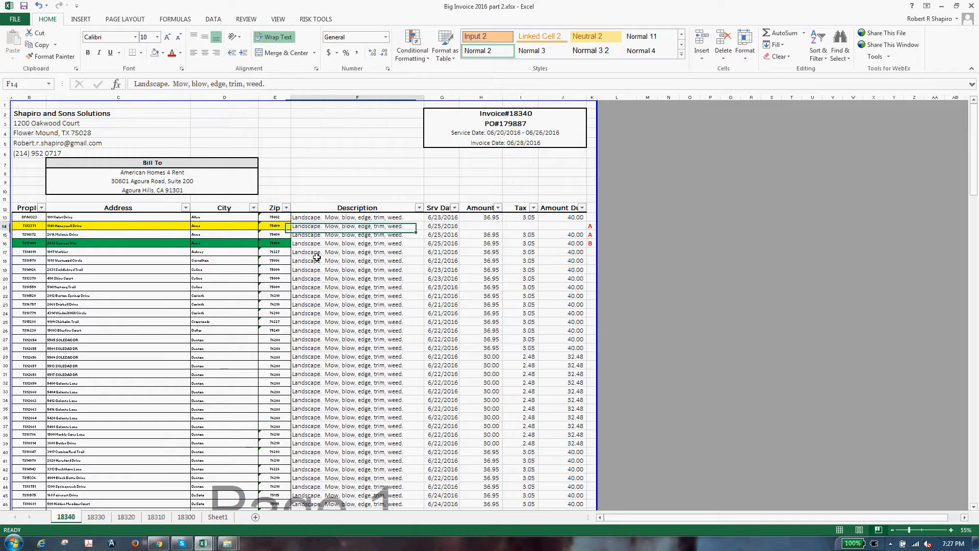
scroll(278, 418, down, 3)
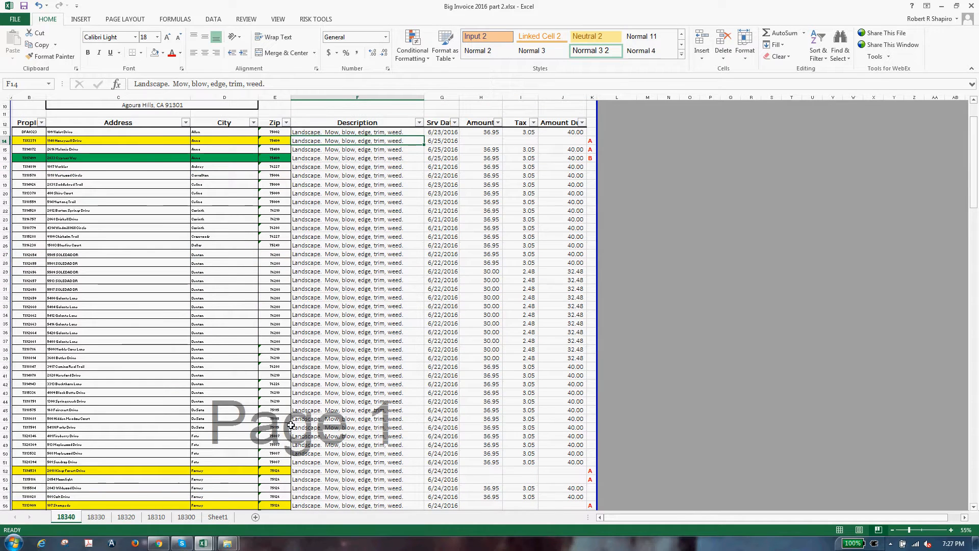
scroll(283, 422, down, 6)
click(361, 271)
click(369, 322)
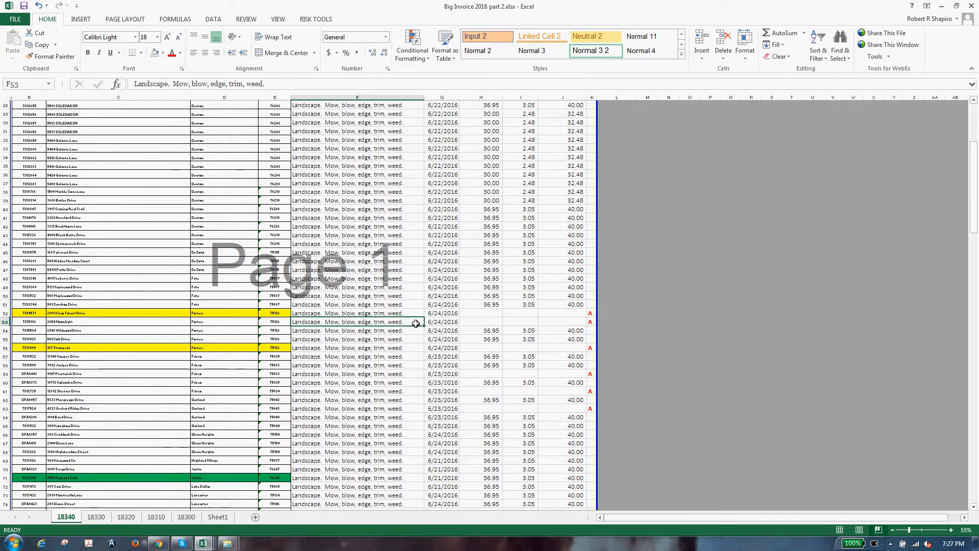
key(Down)
key(Right)
key(Right)
key(shift+Right)
key(shift+Right)
key(ctrl+c)
Step: Paste those 40.00 charges into blank rows 53, 59, 61 and 63
key(Up)
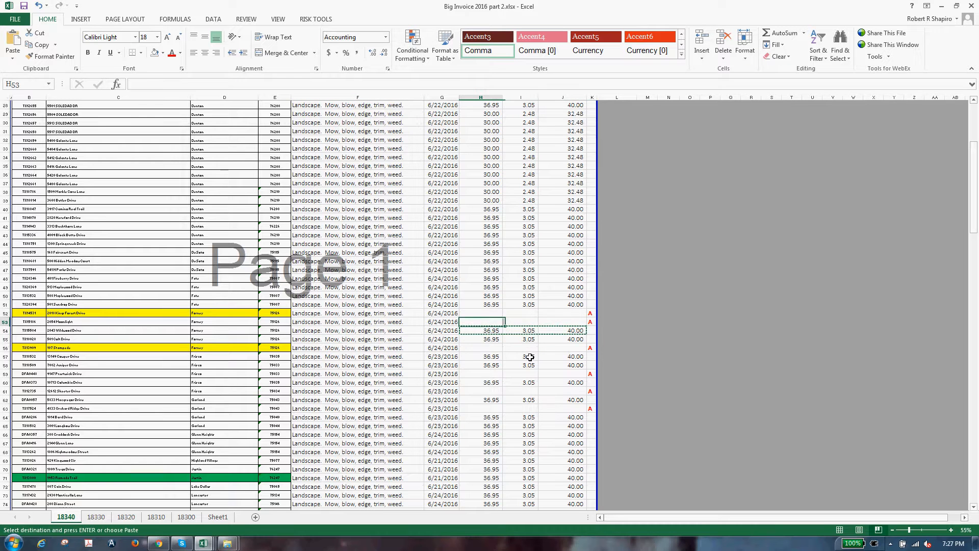
key(ctrl+v)
key(Down)
key(Down)
key(Down)
key(Down)
key(Down)
key(Down)
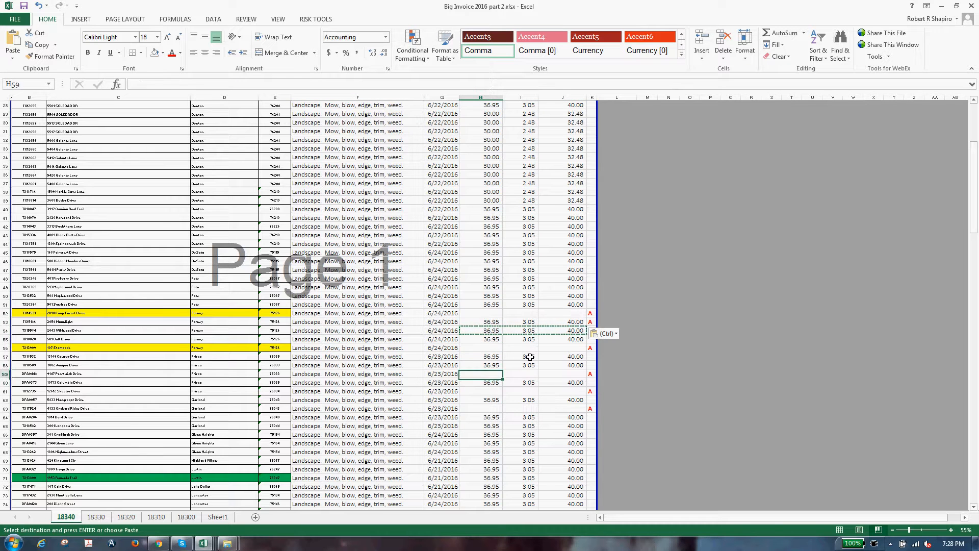
key(ctrl+v)
key(Down)
key(Down)
key(ctrl+v)
key(Down)
key(ctrl+v)
key(Down)
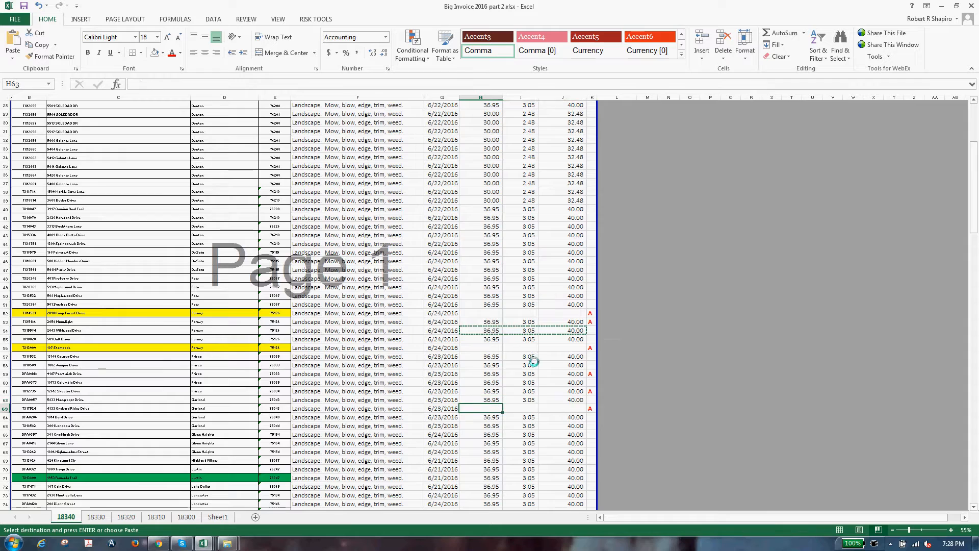
key(ctrl+v)
scroll(285, 425, down, 6)
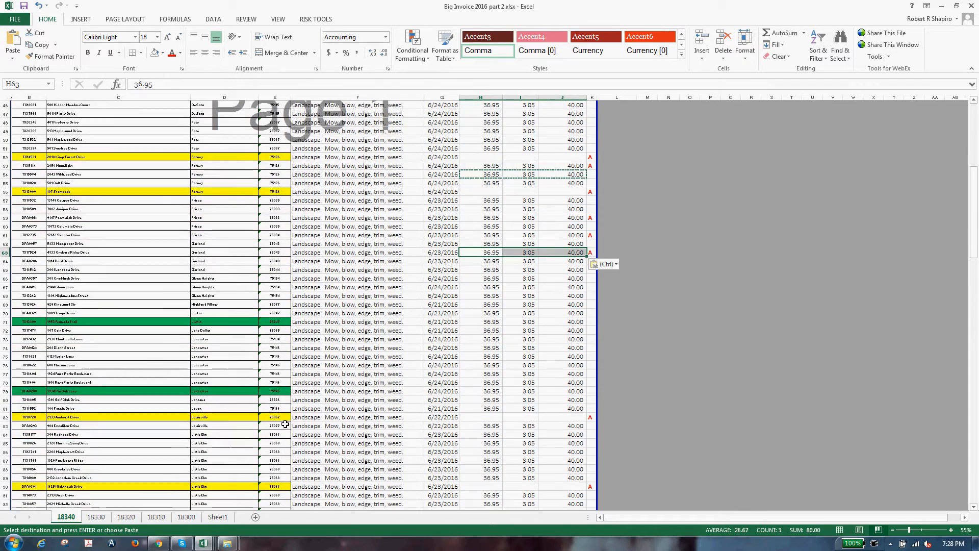
scroll(474, 436, down, 12)
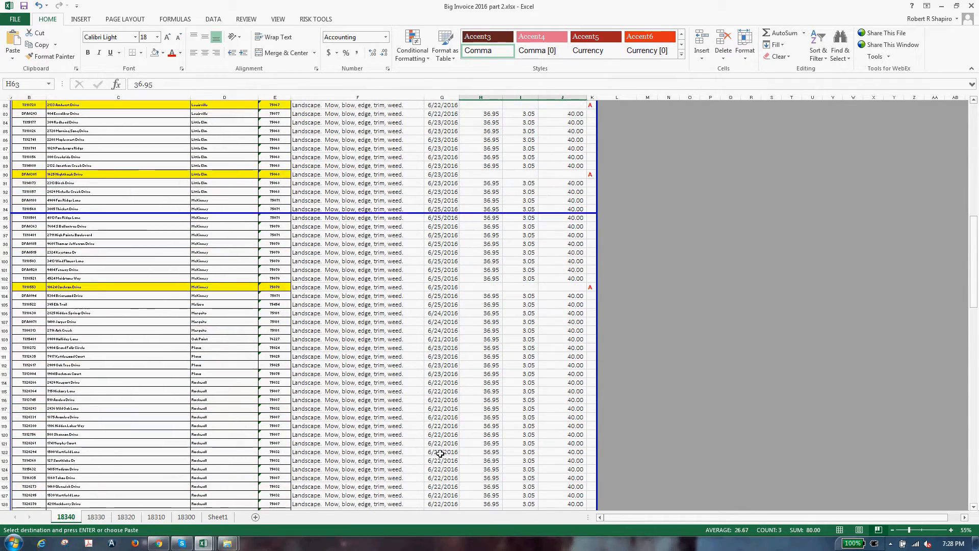
scroll(441, 456, down, 14)
click(688, 409)
scroll(465, 415, down, 4)
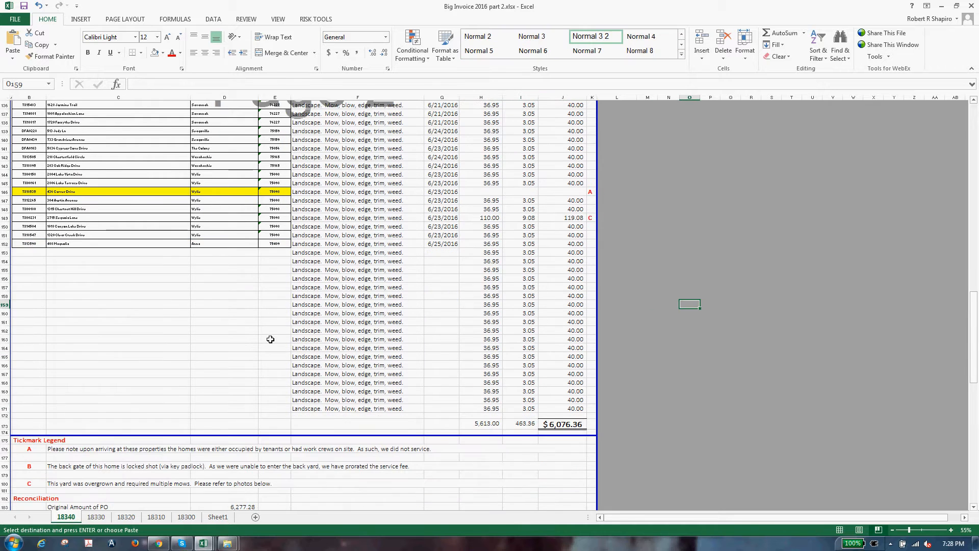
Step: Delete the leftover rows 153 through 171 with Ctrl+minus
drag(296, 253, 592, 408)
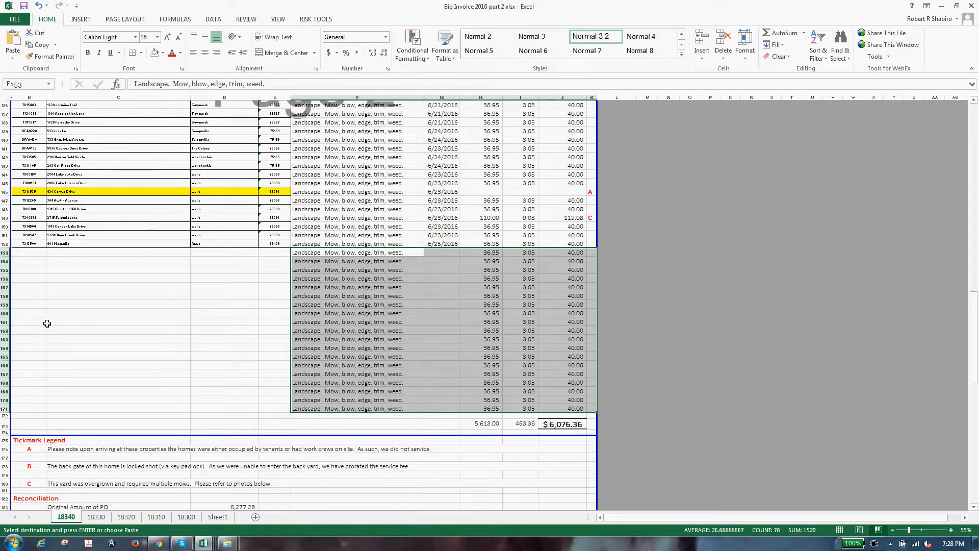
drag(4, 253, 6, 409)
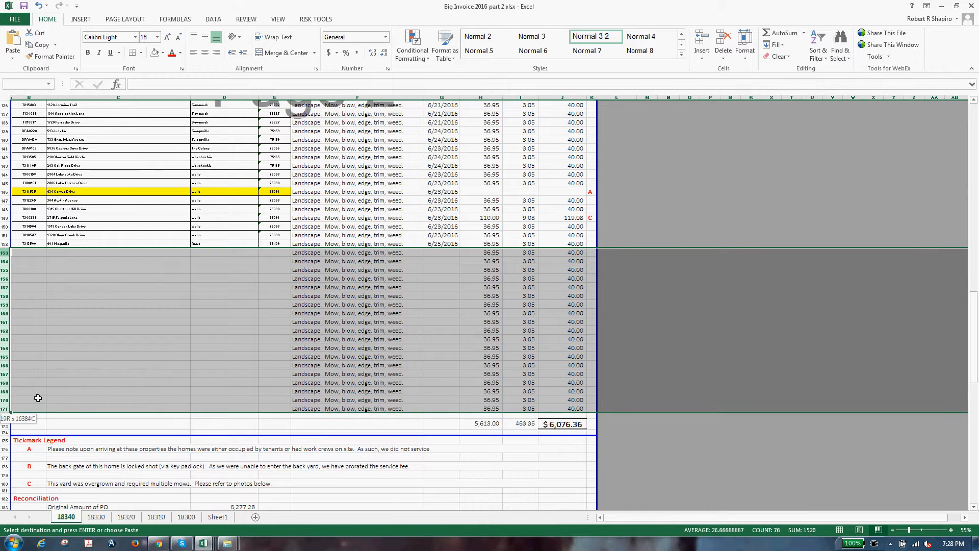
key(ctrl+minus)
click(224, 361)
Step: Check the 119.08 overgrown-yard charge and return to the first property row
scroll(369, 373, up, 2)
click(411, 303)
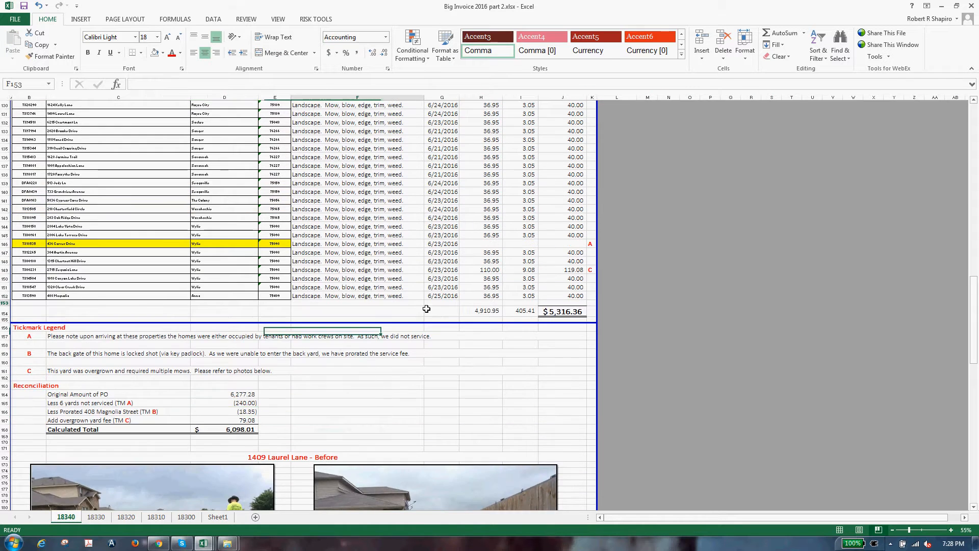
scroll(439, 322, up, 1)
scroll(439, 322, up, 1)
click(561, 295)
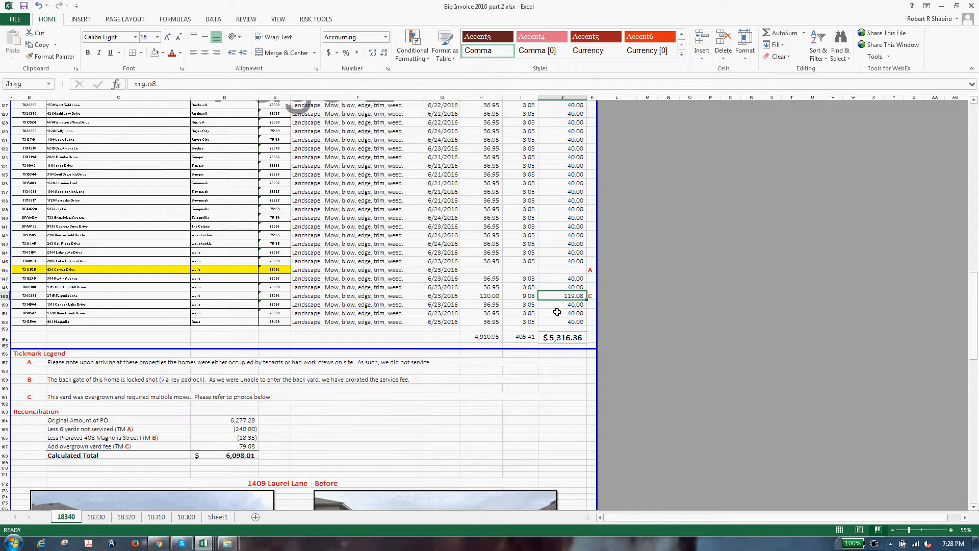
scroll(276, 308, up, 13)
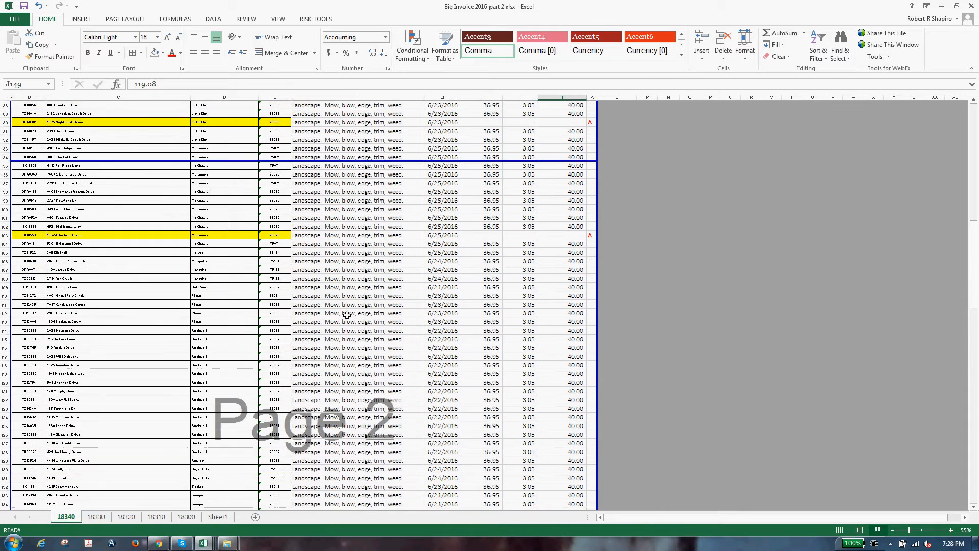
click(353, 313)
key(ctrl+Up)
key(Down)
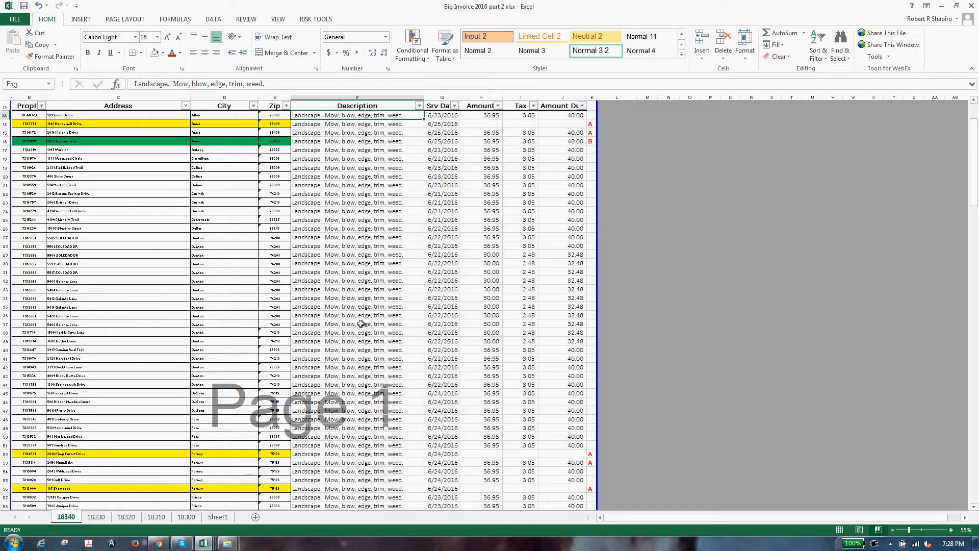
Step: Set line-item rows B13:J152 to Calibri Light size 18, undoing a stray edit to E13
key(Left)
key(ctrl+shift+Left)
key(ctrl+shift+Down)
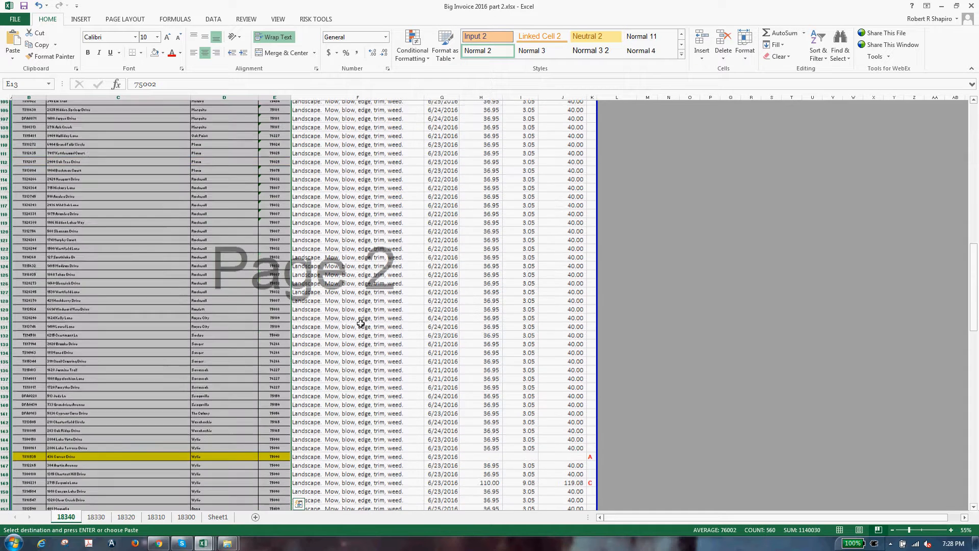
click(118, 39)
key(Escape)
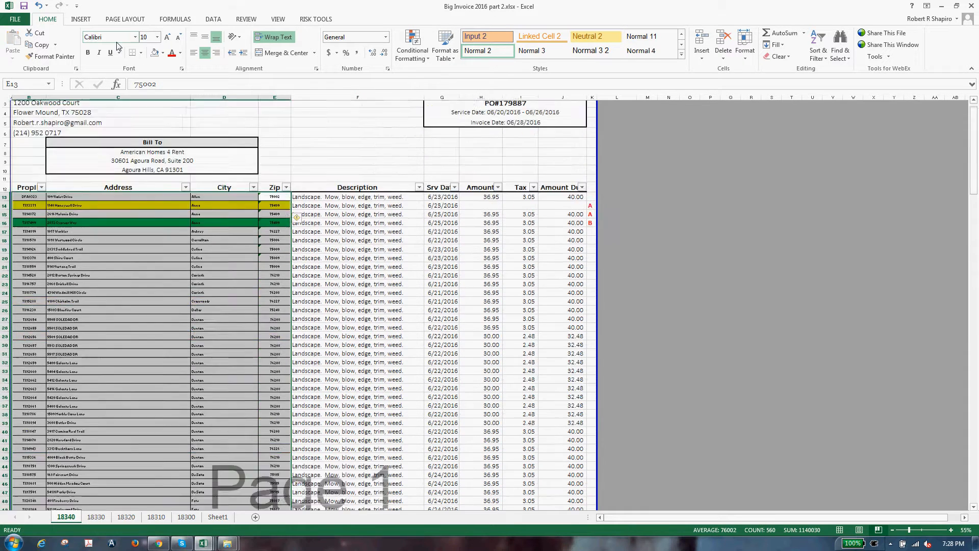
click(108, 37)
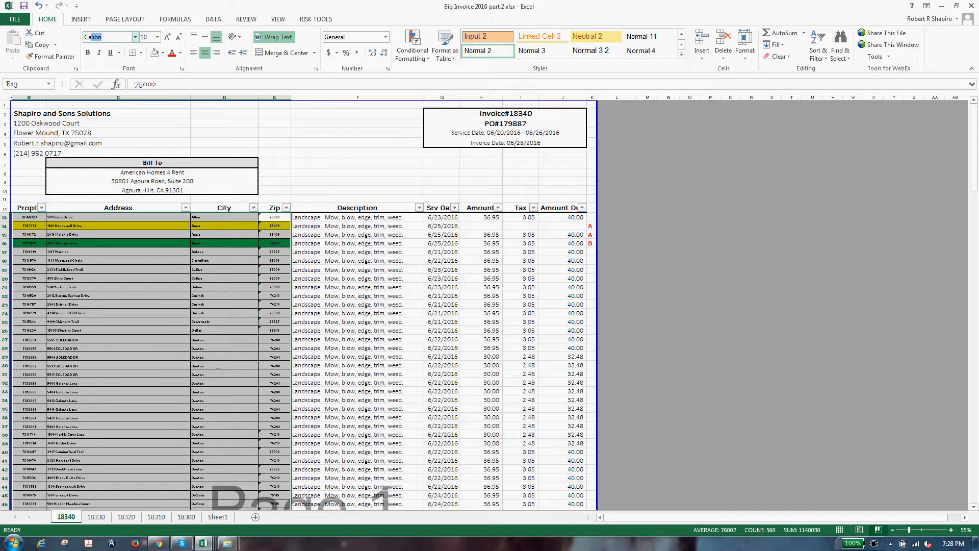
key(Tab)
text(18)
key(Return)
text(.)
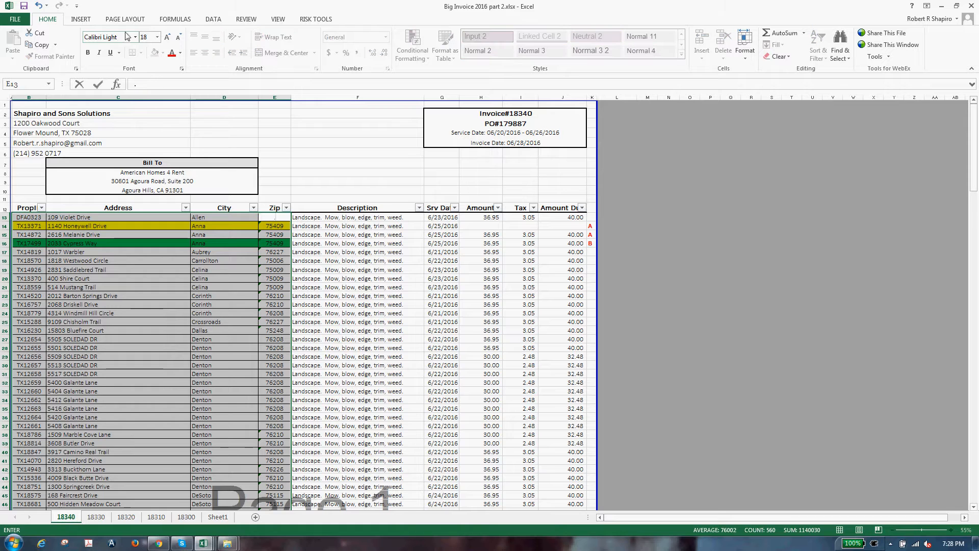
click(66, 252)
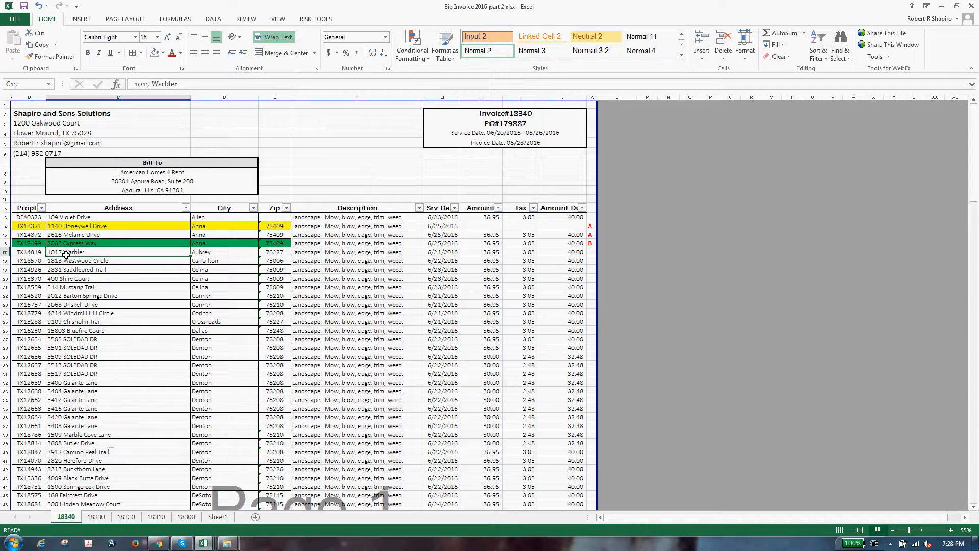
key(ctrl+z)
Step: Remove all borders from the line items B13:J152
key(Up)
key(Left)
key(Left)
key(Left)
key(Down)
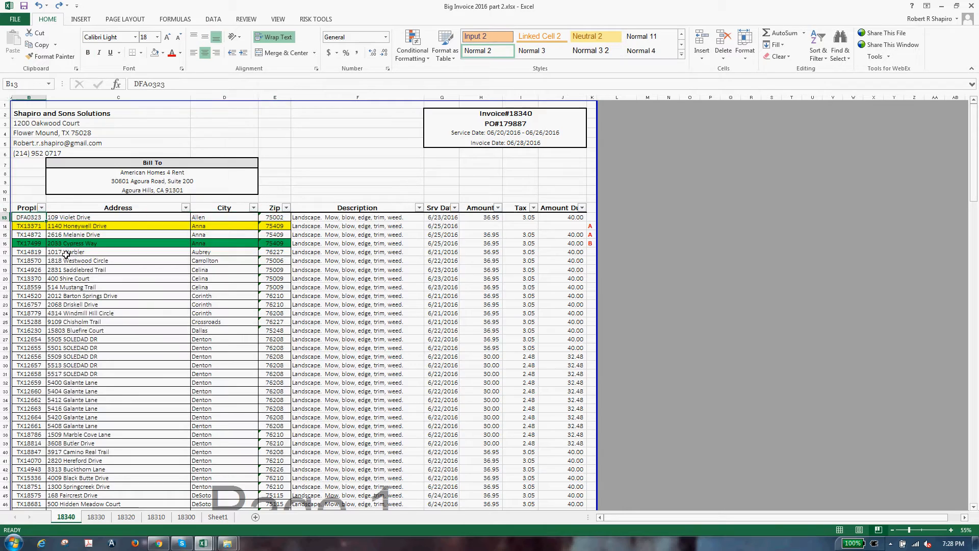
key(ctrl+shift+Right)
key(ctrl+shift+Down)
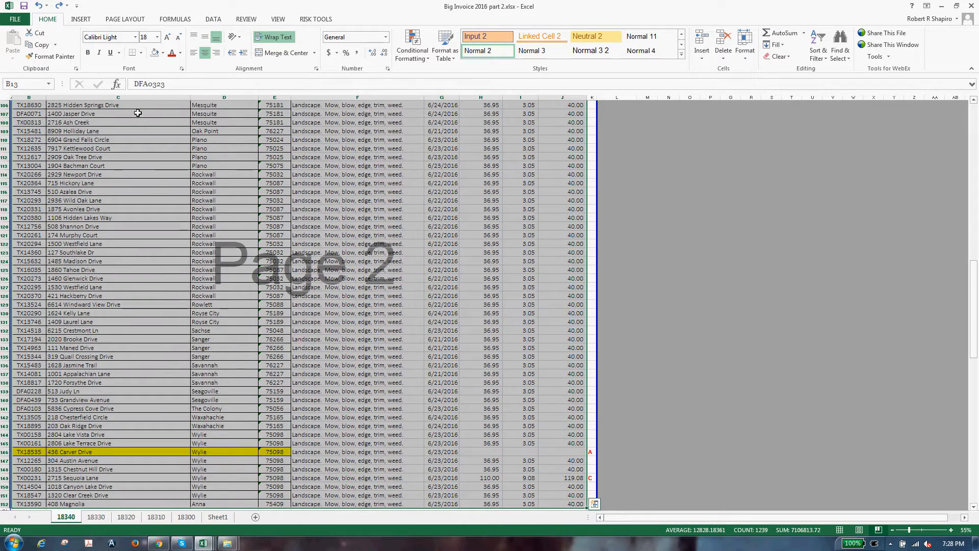
click(141, 54)
click(144, 136)
Step: Give header row 12, PropID through Amount Due, a thick bottom border
scroll(144, 138, up, 20)
click(152, 190)
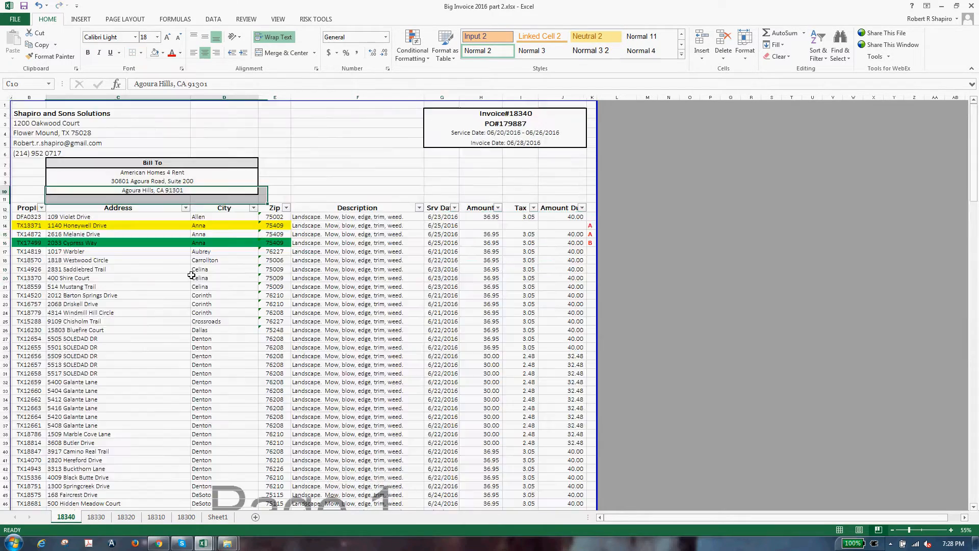
drag(123, 416, 120, 408)
drag(32, 210, 573, 209)
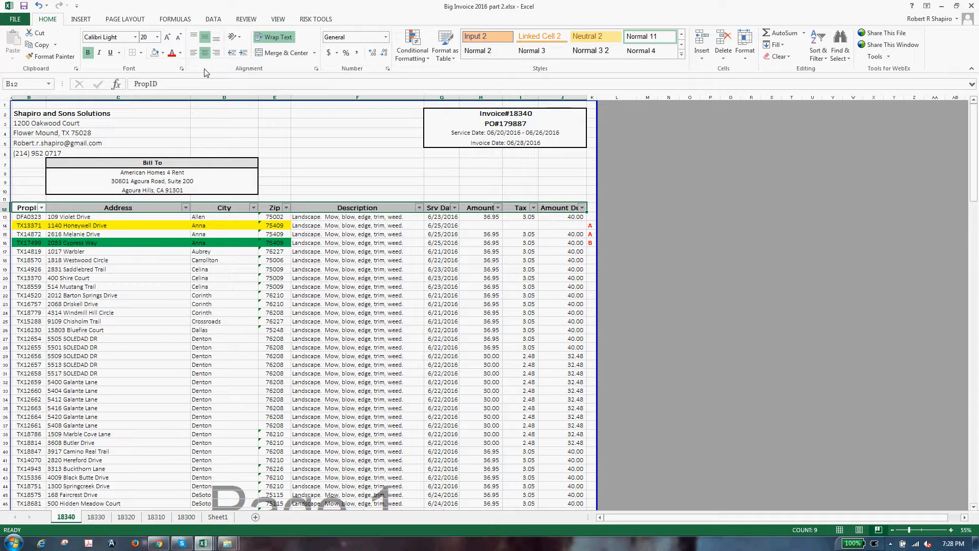
click(141, 53)
click(153, 195)
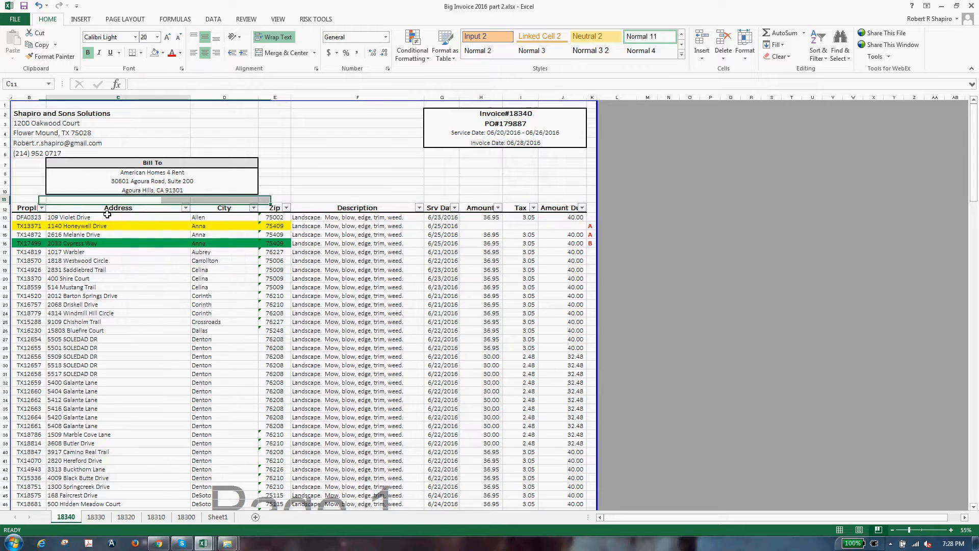
click(76, 218)
Step: Reselect the line-item range, then go to Amount Due cell J13 and open the Amount filter
key(Left)
key(ctrl+shift+Right)
key(ctrl+shift+Down)
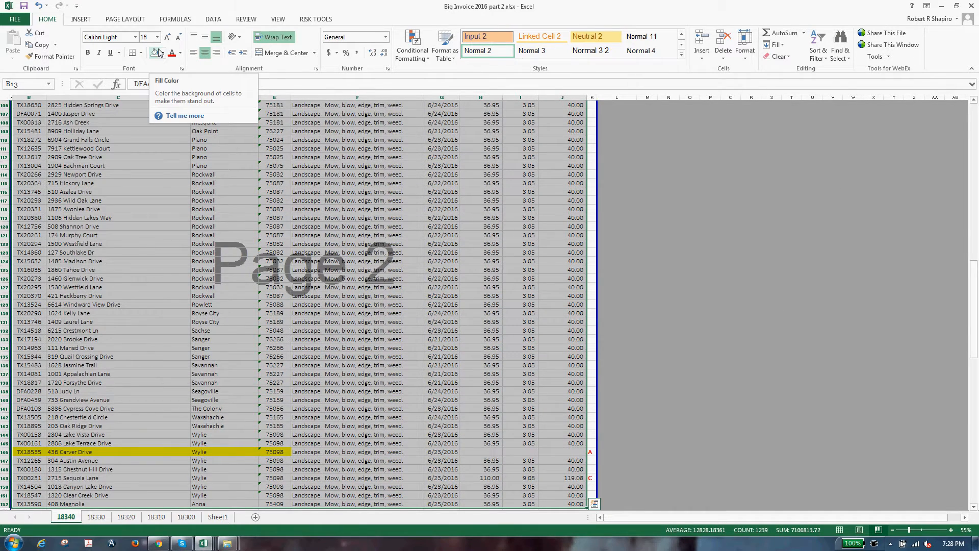
scroll(401, 329, up, 20)
click(400, 331)
click(616, 366)
click(561, 218)
click(498, 208)
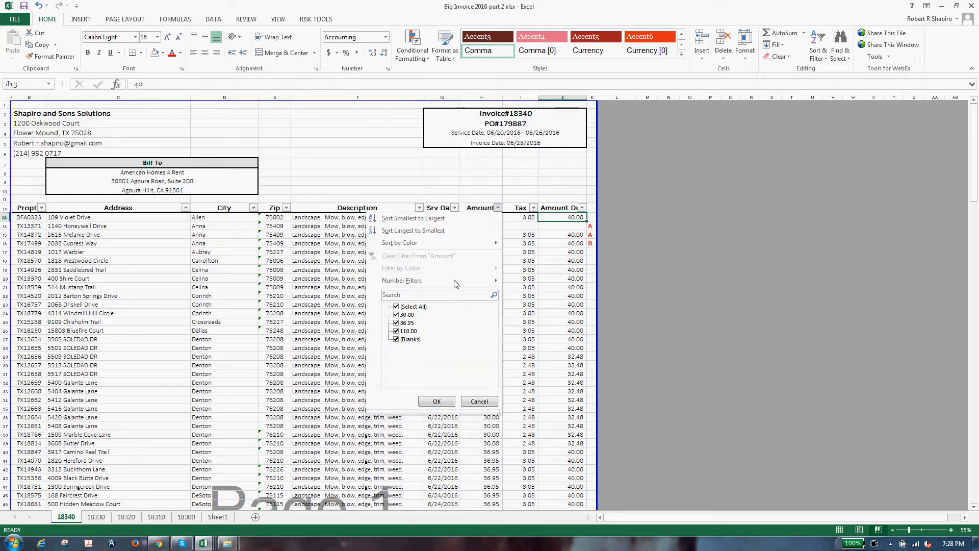
click(399, 307)
click(402, 332)
click(402, 333)
click(403, 340)
click(434, 402)
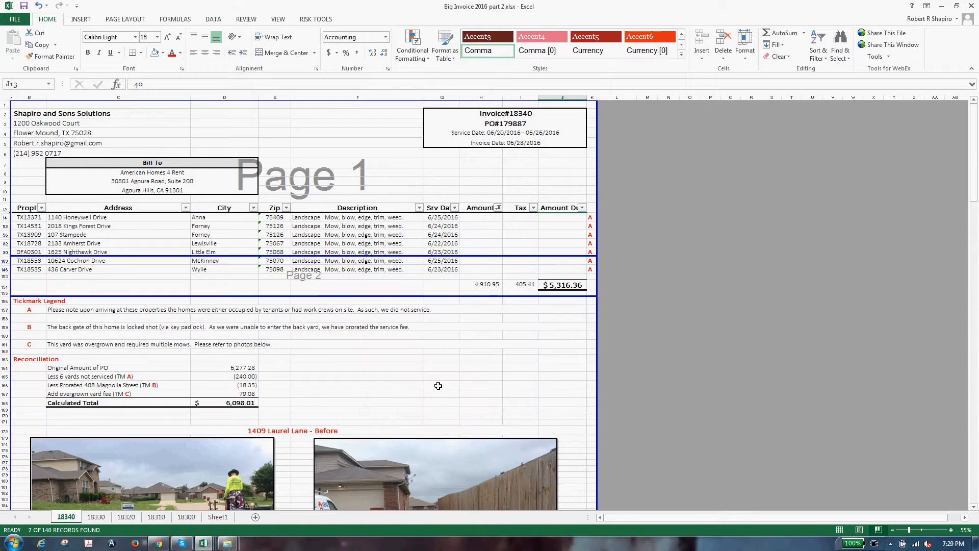
click(522, 318)
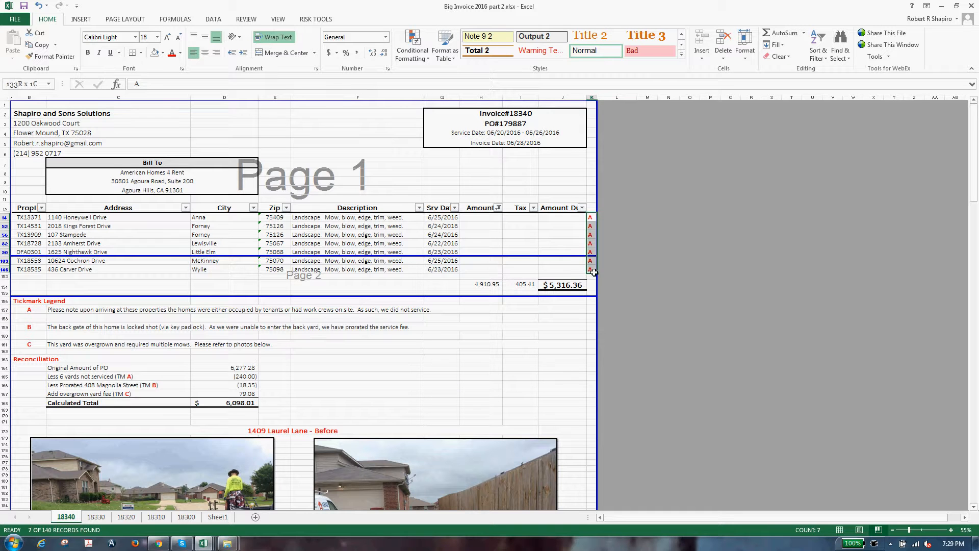
drag(480, 217, 556, 271)
click(507, 326)
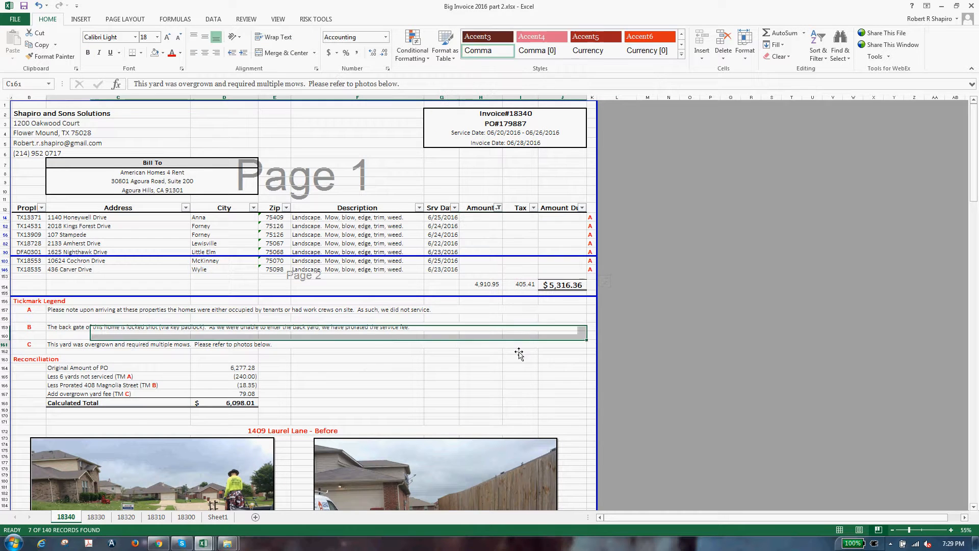
click(507, 345)
key(alt)
key(d)
key(f)
key(s)
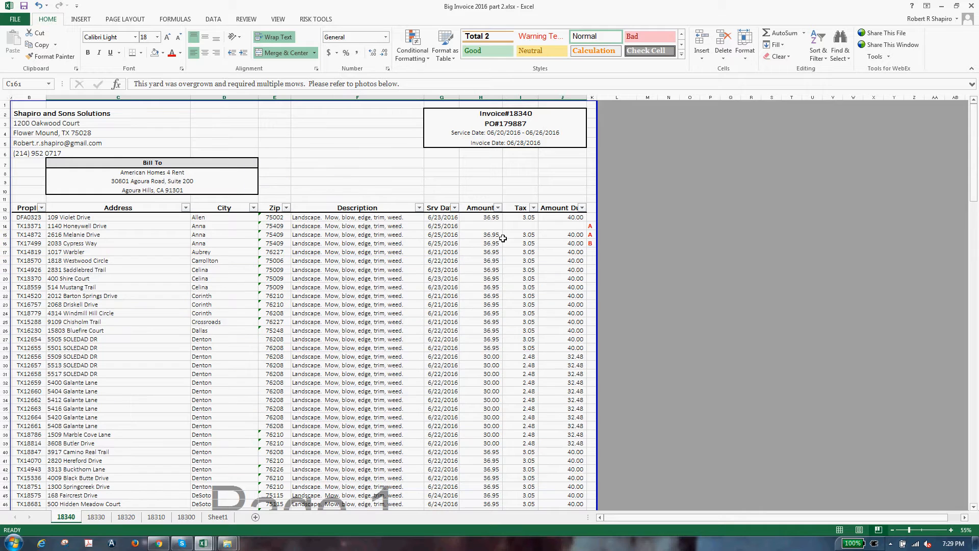
click(500, 235)
click(498, 208)
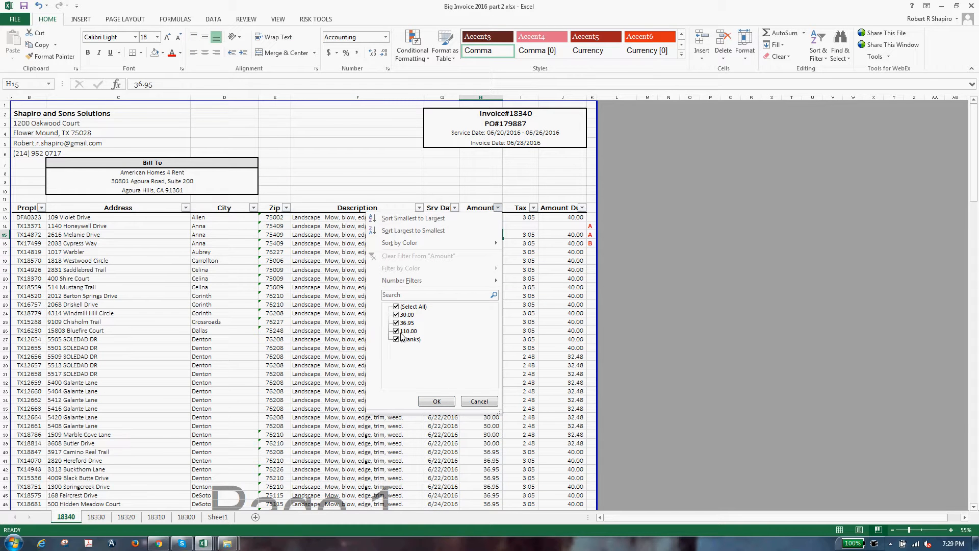
click(404, 308)
click(407, 307)
click(441, 400)
click(339, 358)
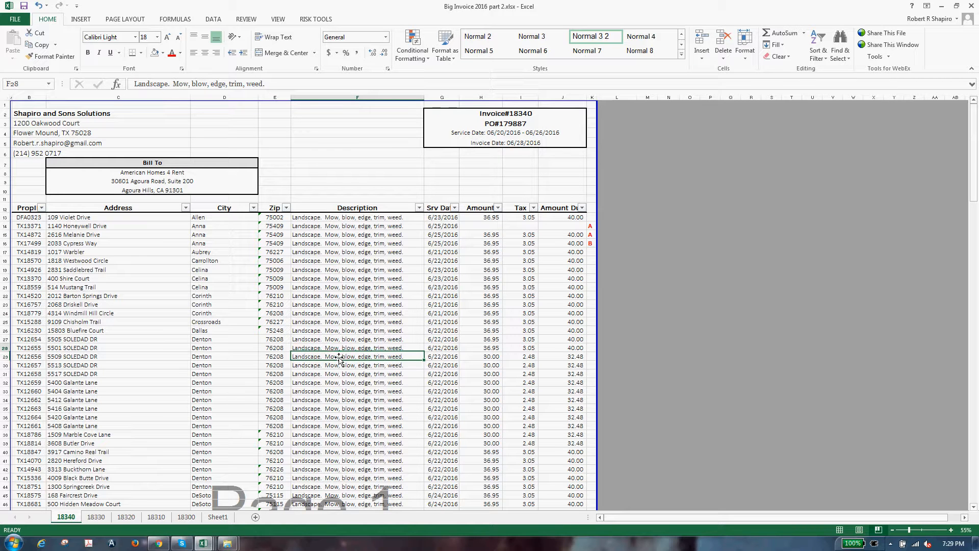
key(Right)
key(Right)
key(shift+Right)
key(shift+Right)
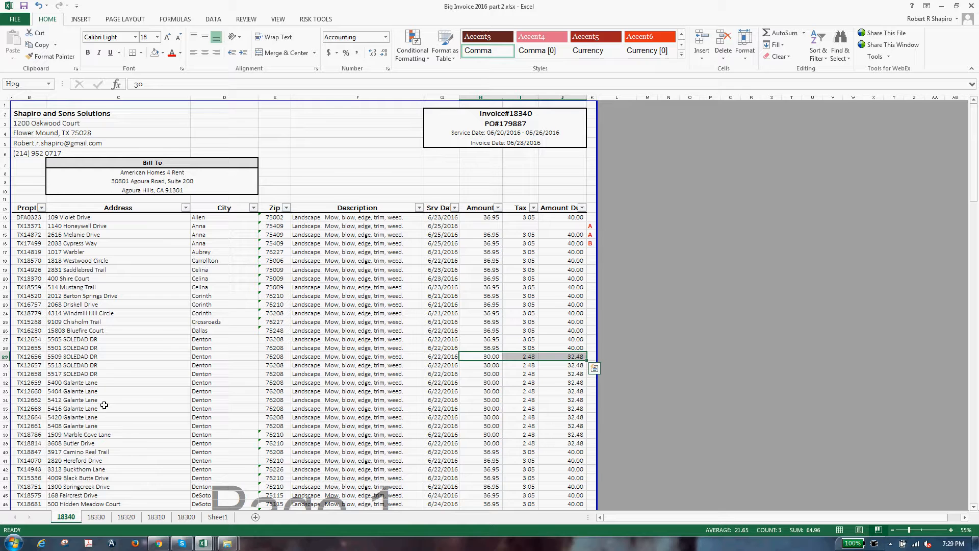
Step: Copy row 29's 30.00 / 2.48 / 32.48 pricing into rows 27–37
key(ctrl+c)
key(Up)
key(Up)
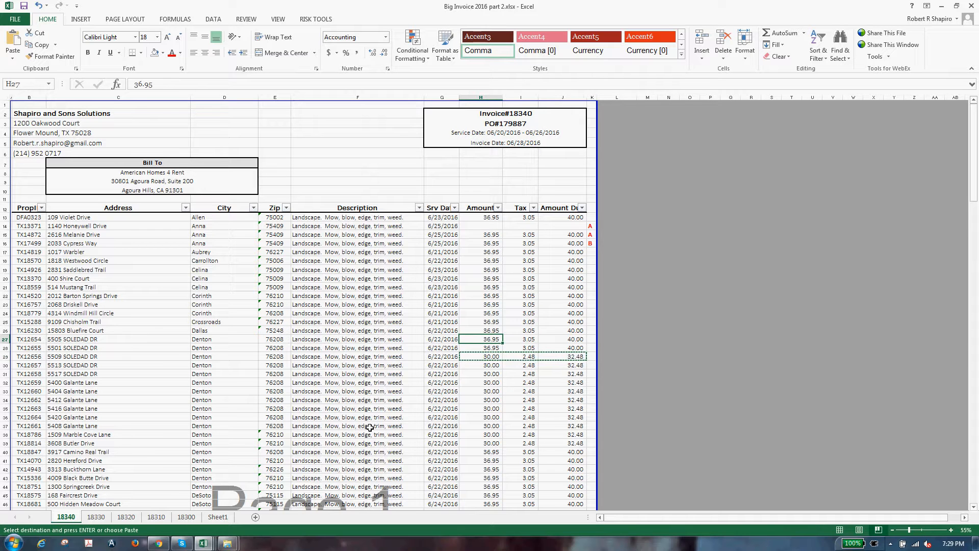
key(shift+Right)
key(shift+Right)
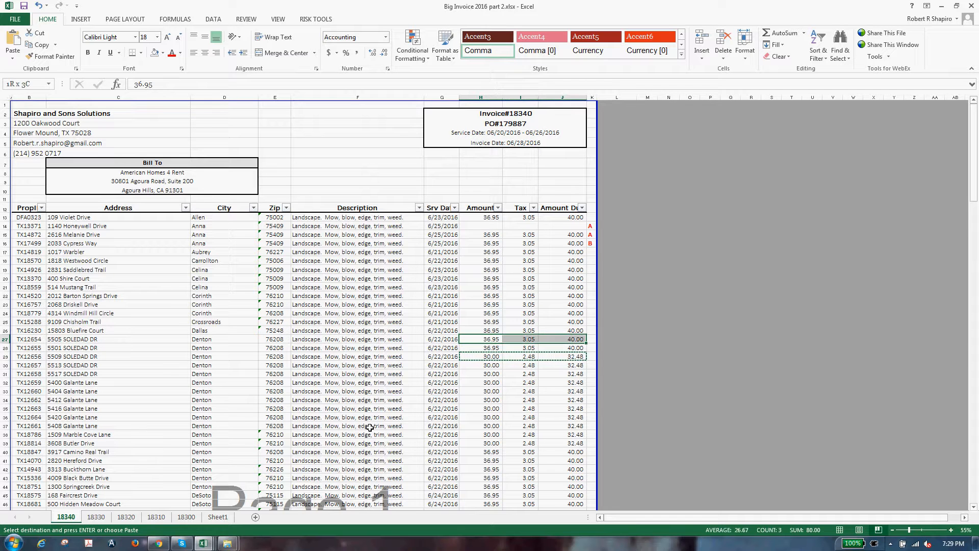
key(shift+Down)
key(shift+Down)
key(shift+Down)
key(shift+Down)
key(shift+Down)
key(shift+Down)
key(shift+Down)
key(shift+Down)
key(shift+Down)
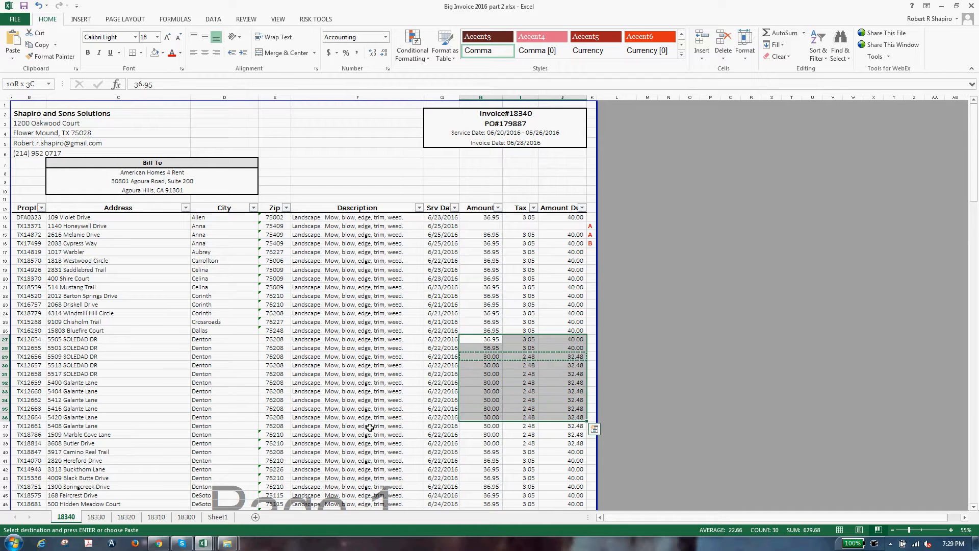
key(shift+Down)
key(ctrl+v)
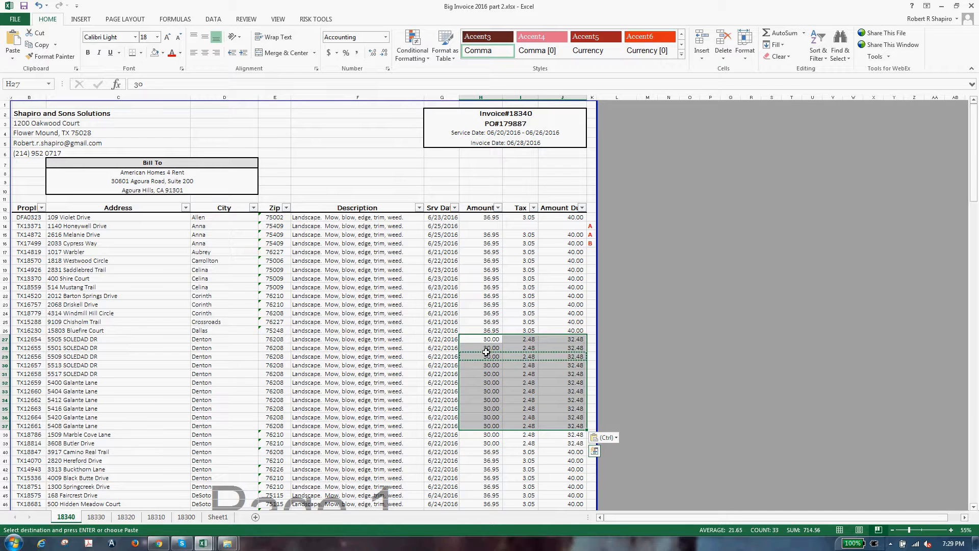
Step: Copy row 40's 36.95 / 3.05 / 40.00 pricing into rows 38–39
click(490, 452)
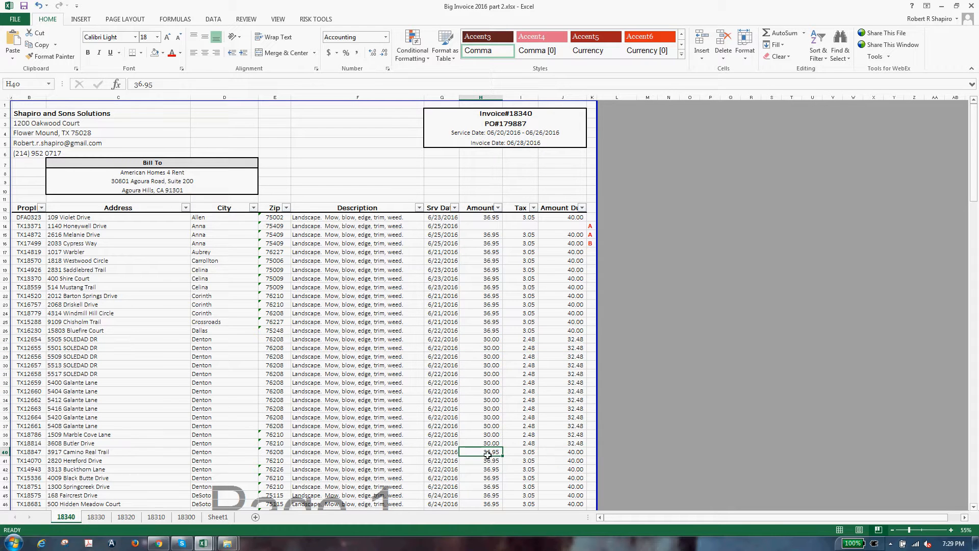
key(shift+Right)
key(shift+Right)
key(ctrl+c)
key(Up)
key(Up)
key(ctrl+v)
key(Down)
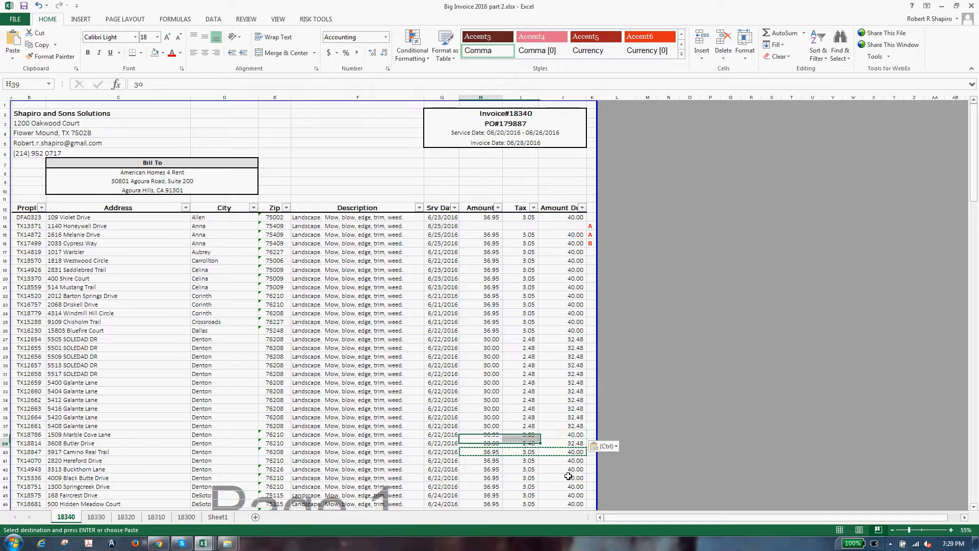
key(Return)
key(Up)
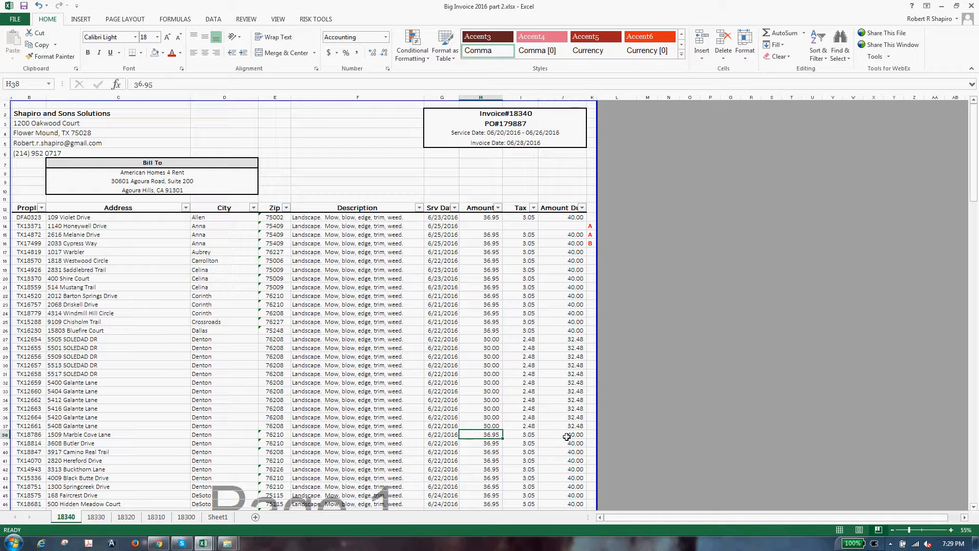
click(564, 418)
Step: Filter Amount to 30.00 only, counting 11 rows and checking the $5,316.36 total
click(499, 208)
click(402, 307)
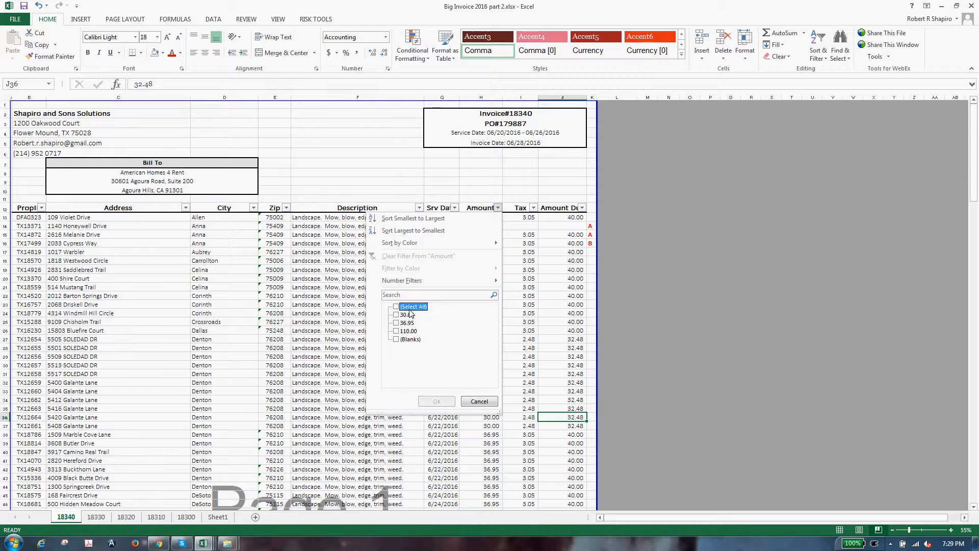
click(403, 316)
click(426, 403)
click(140, 278)
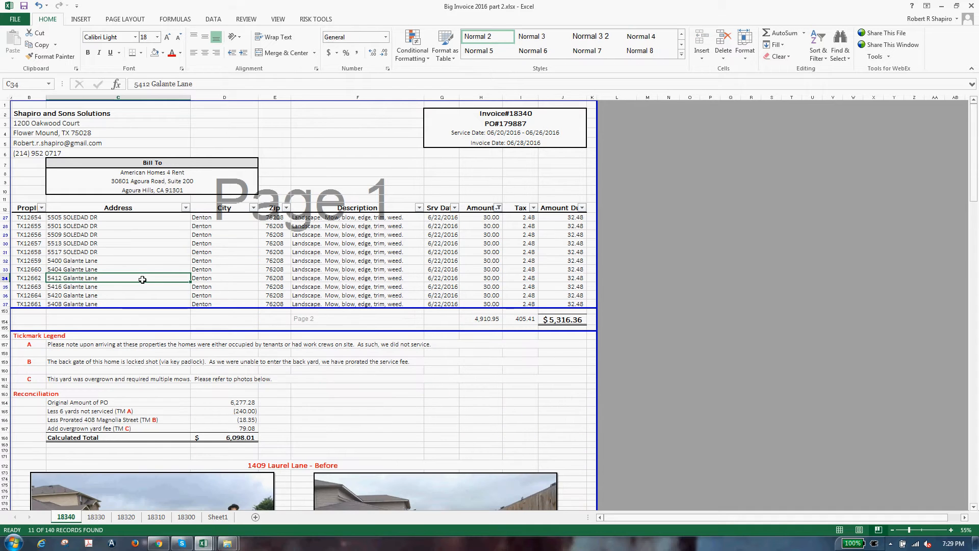
drag(202, 218, 205, 311)
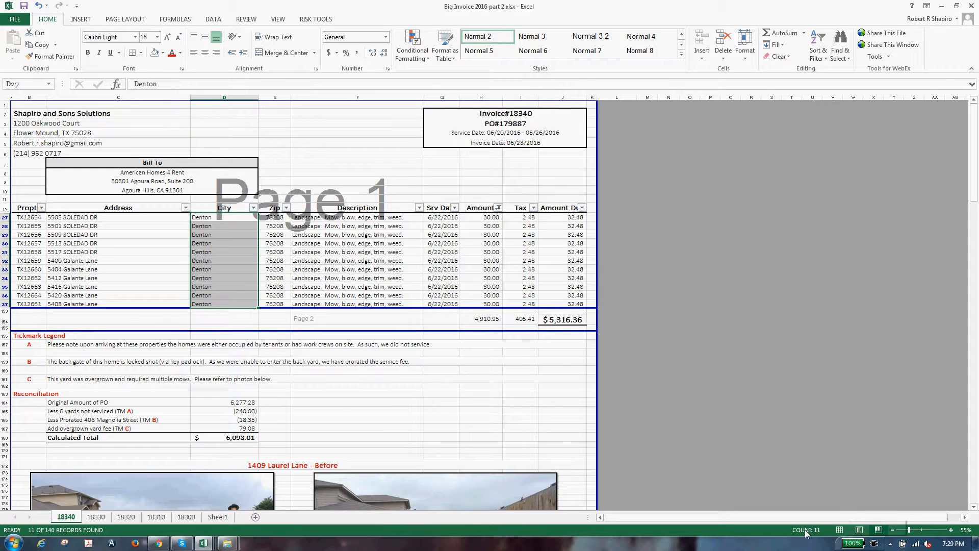
click(562, 319)
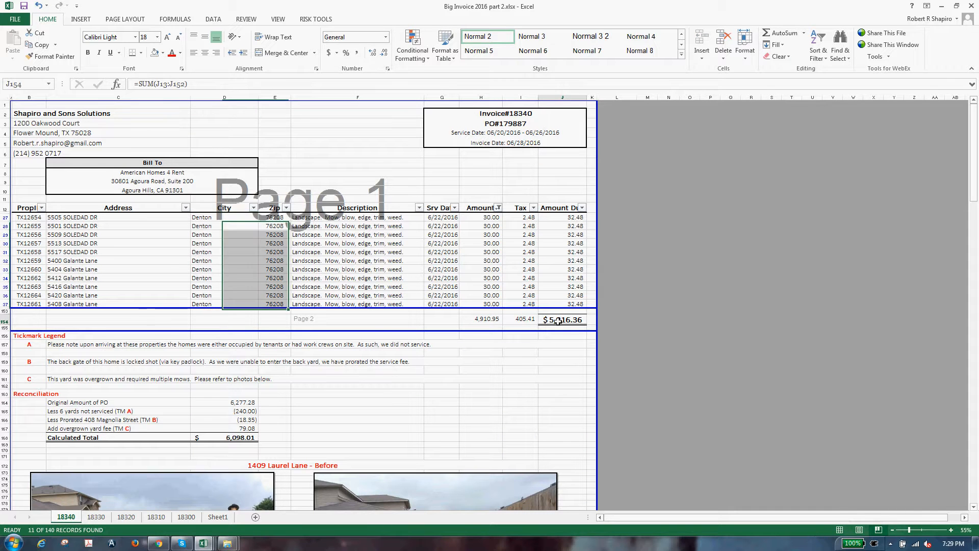
click(519, 306)
Step: Clear the Amount filter to show all rows, then review its values and cancel without filtering
key(alt+d)
key(f)
key(s)
click(519, 305)
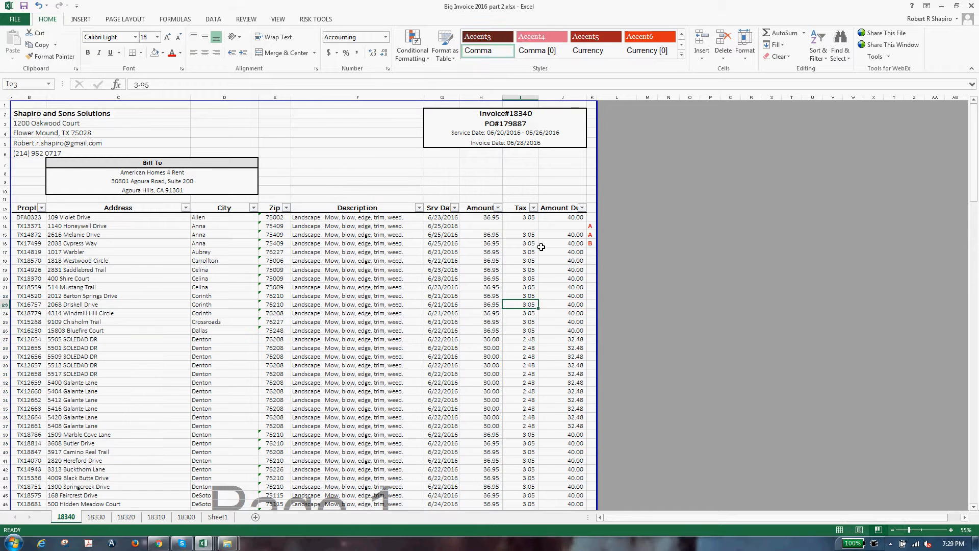
click(521, 199)
click(519, 192)
click(498, 207)
click(410, 306)
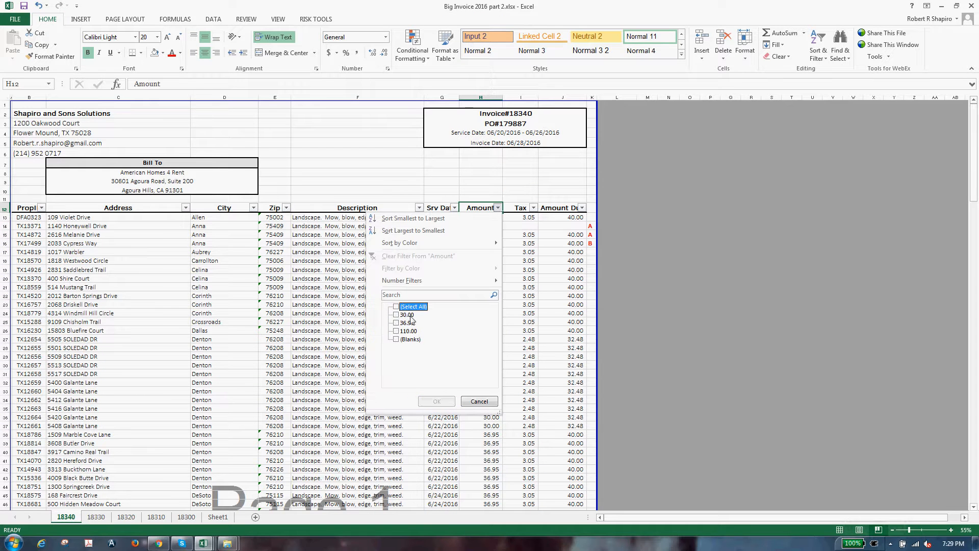
click(407, 315)
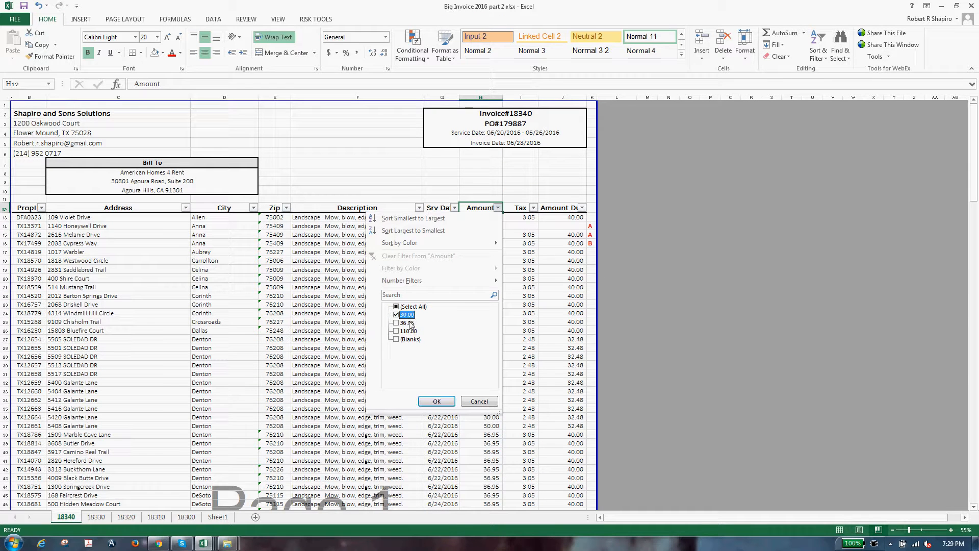
click(481, 400)
click(468, 377)
Step: Check row 24's amount, tax and amount due, then jump down to the invoice totals
click(576, 315)
key(Left)
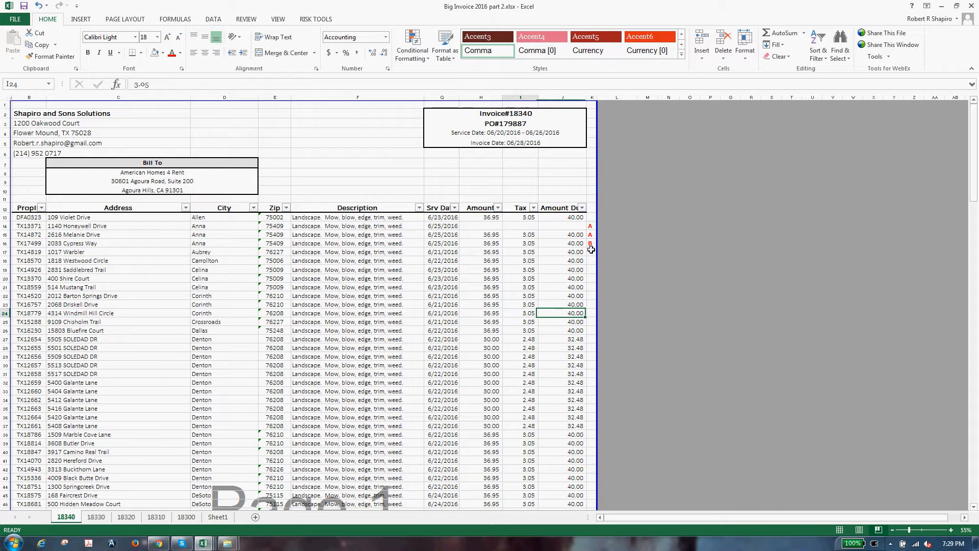
key(Up)
key(Up)
key(Up)
key(Up)
key(Up)
key(Left)
key(Right)
key(Right)
key(Left)
key(ctrl+Down)
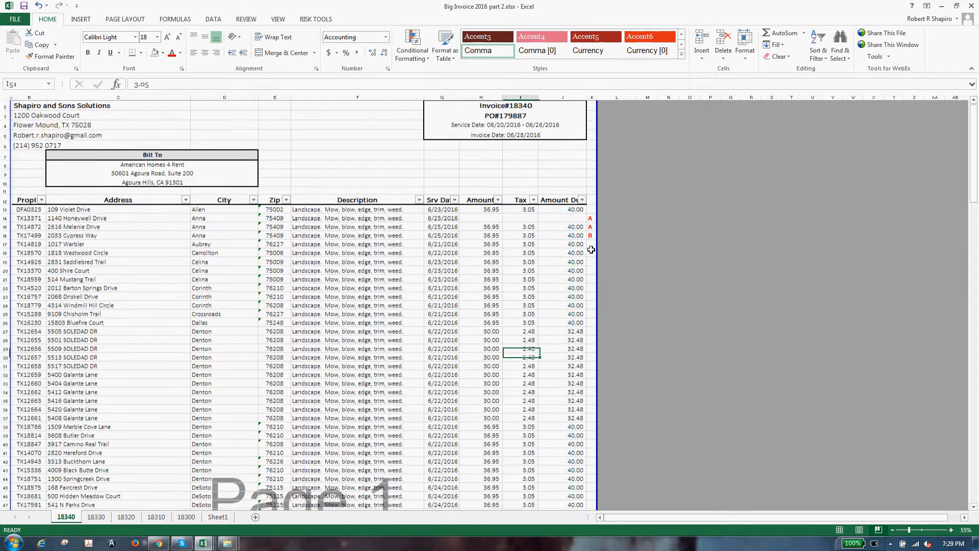
click(357, 390)
key(ctrl+Down)
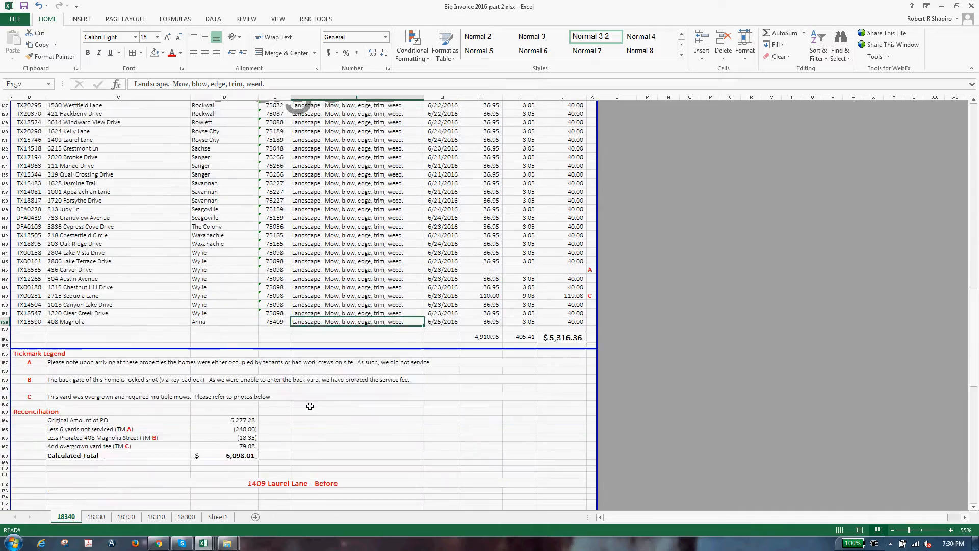
scroll(310, 406, down, 1)
Step: Mark x in the Checklist boxes for the unserviced-homes and Weed Terminator steps
mouse_move(203, 543)
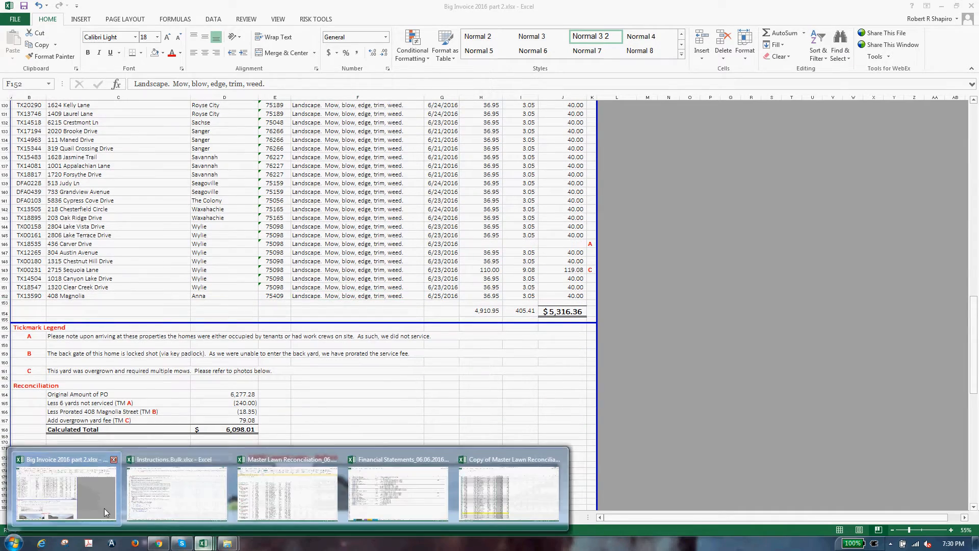
click(176, 490)
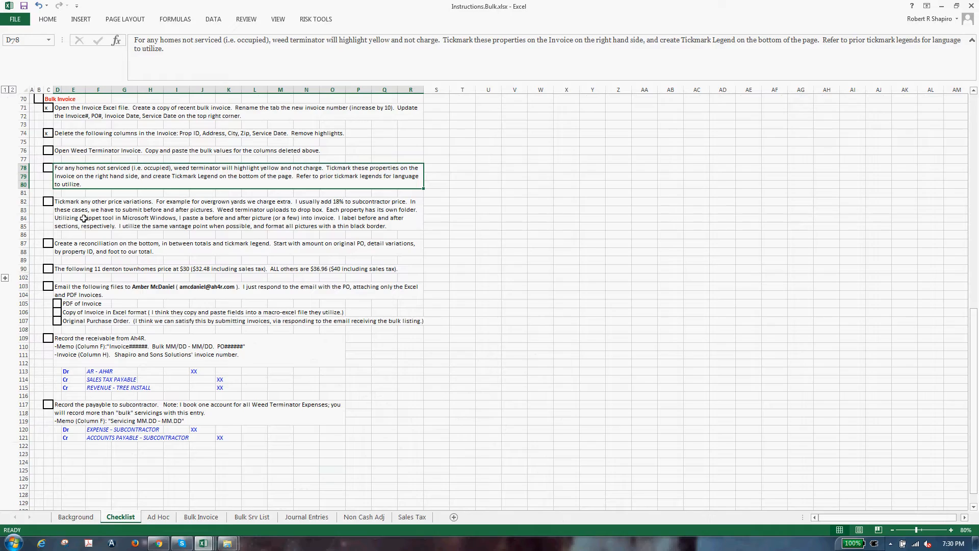
click(144, 194)
click(50, 169)
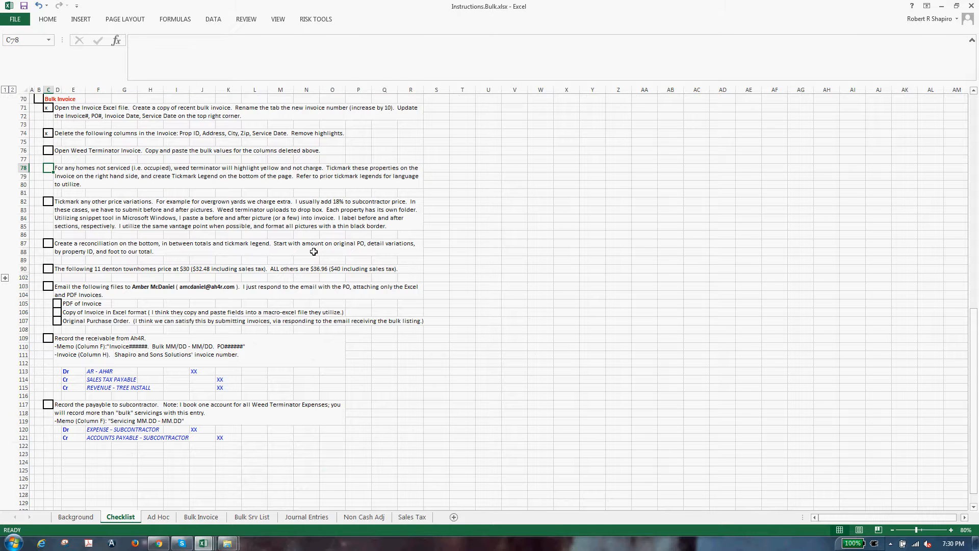
text(x)
key(Up)
key(Up)
text(x)
key(Down)
key(Down)
key(Down)
key(Down)
key(Down)
key(Down)
Step: Read the price-variation tickmark step, then return to the Big Invoice workbook
click(232, 224)
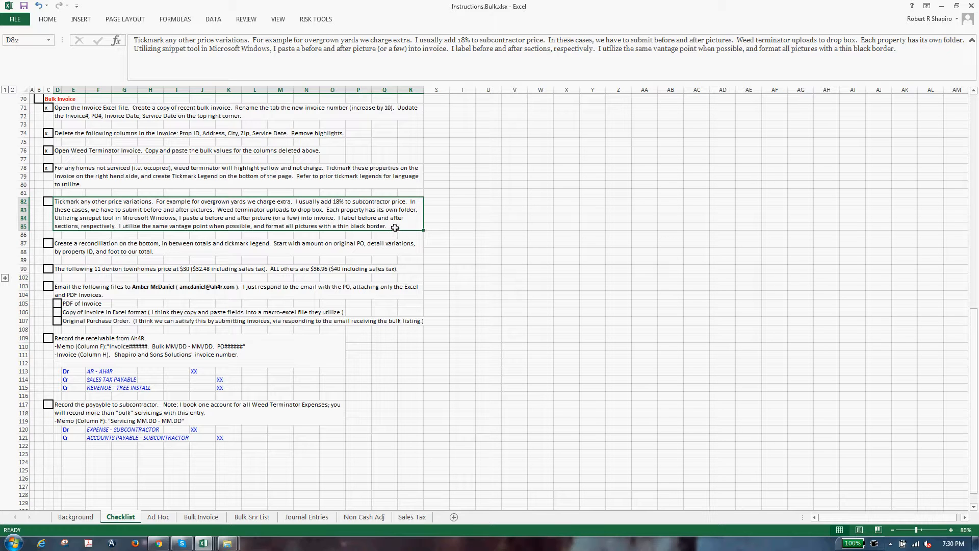
click(528, 246)
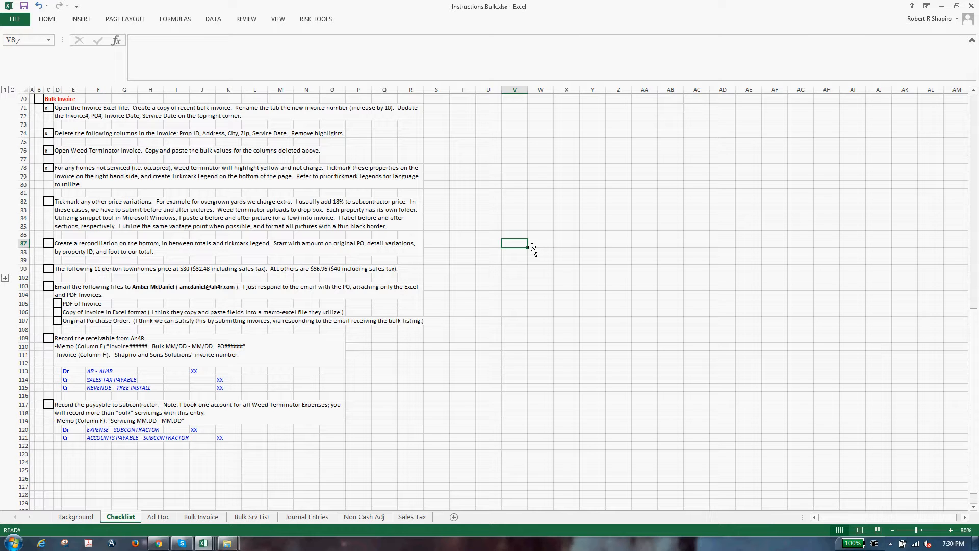
key(alt+Tab)
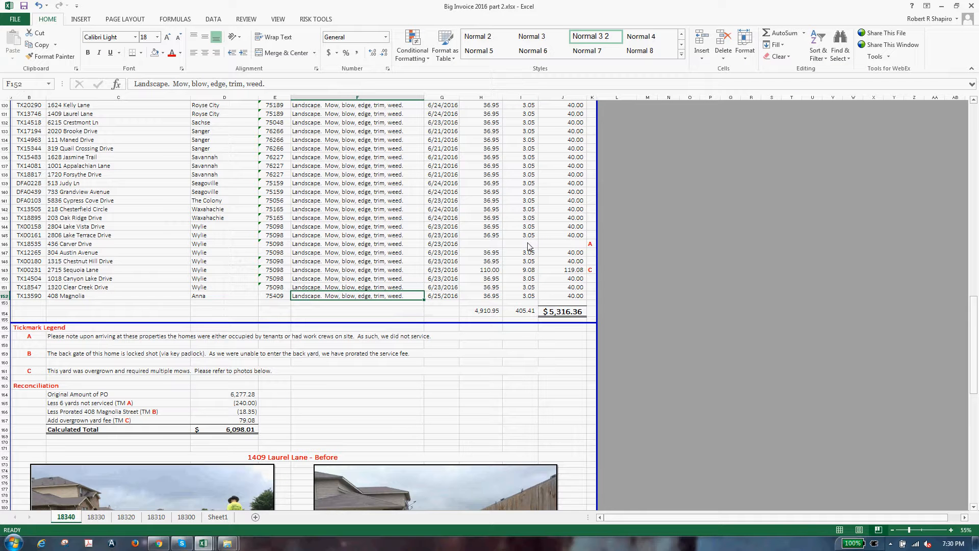
Step: Bring up the Master Lawn Reconciliation copy, scroll to the 6-20 and 6-13 totals, then show the PO PDF
click(204, 544)
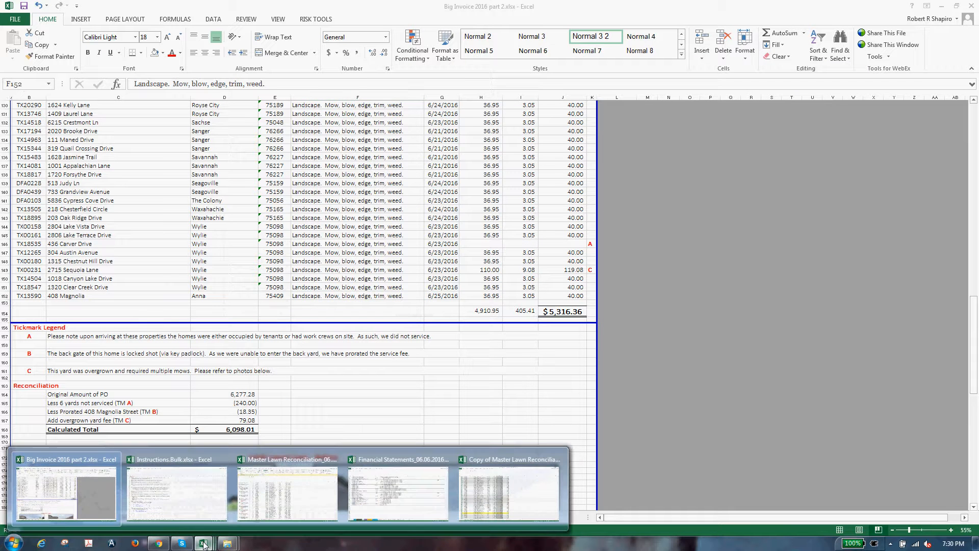
mouse_move(192, 491)
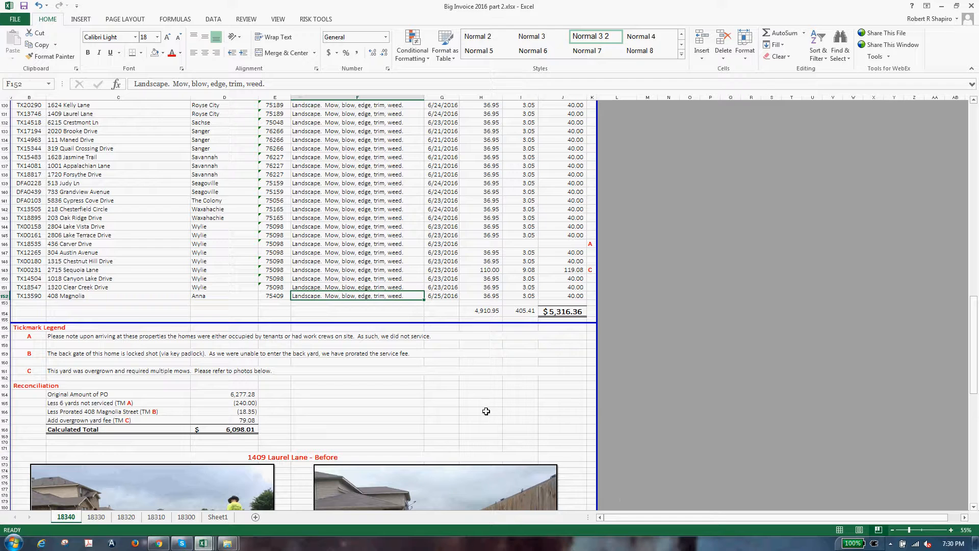
click(235, 543)
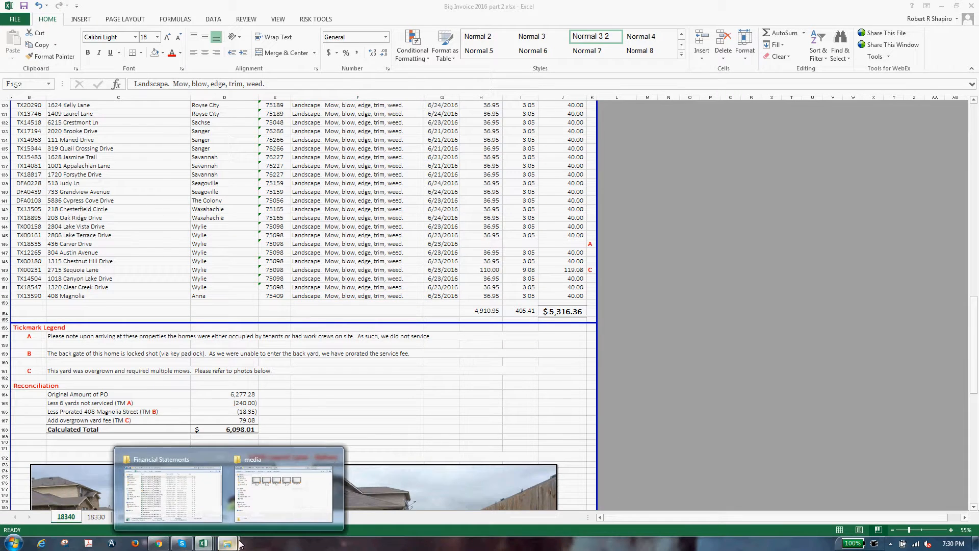
mouse_move(210, 544)
click(513, 502)
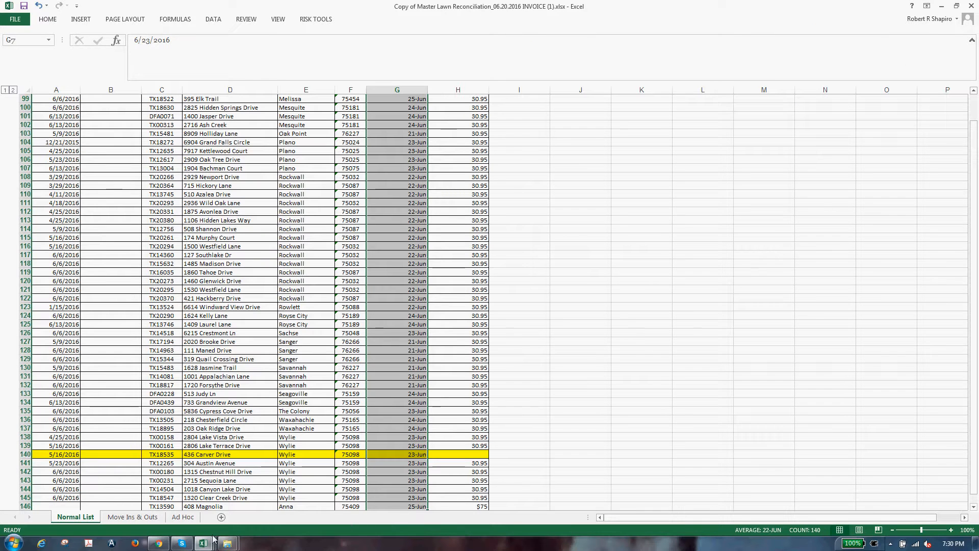
scroll(245, 457, down, 8)
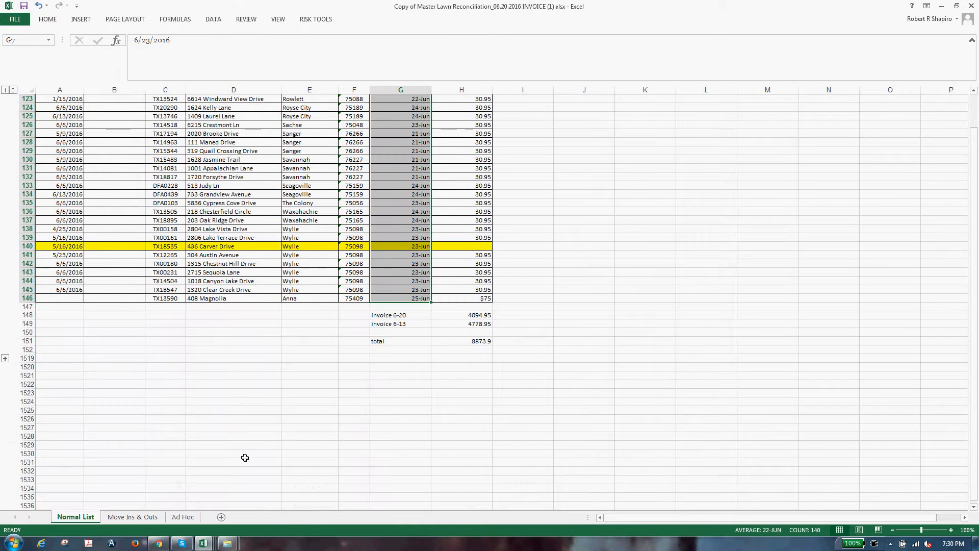
mouse_move(159, 544)
click(353, 406)
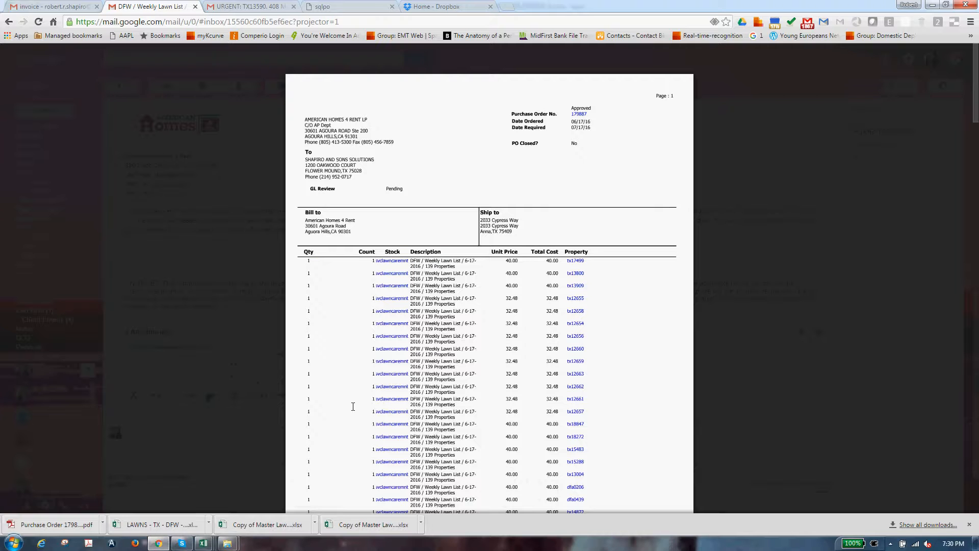
Step: Select the second PO line in the Gmail preview, then return to the Master Lawn Reconciliation workbook
triple_click(435, 280)
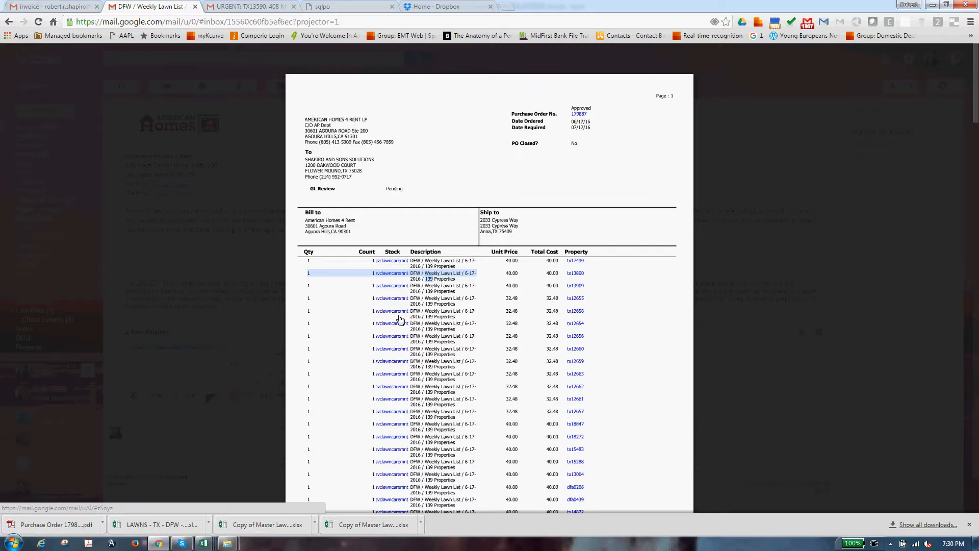
mouse_move(204, 543)
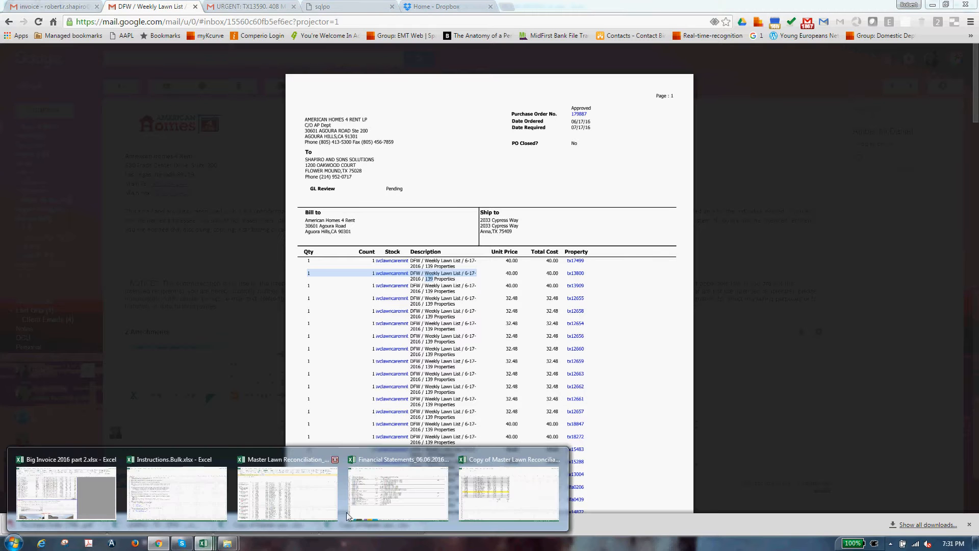
click(502, 489)
click(292, 420)
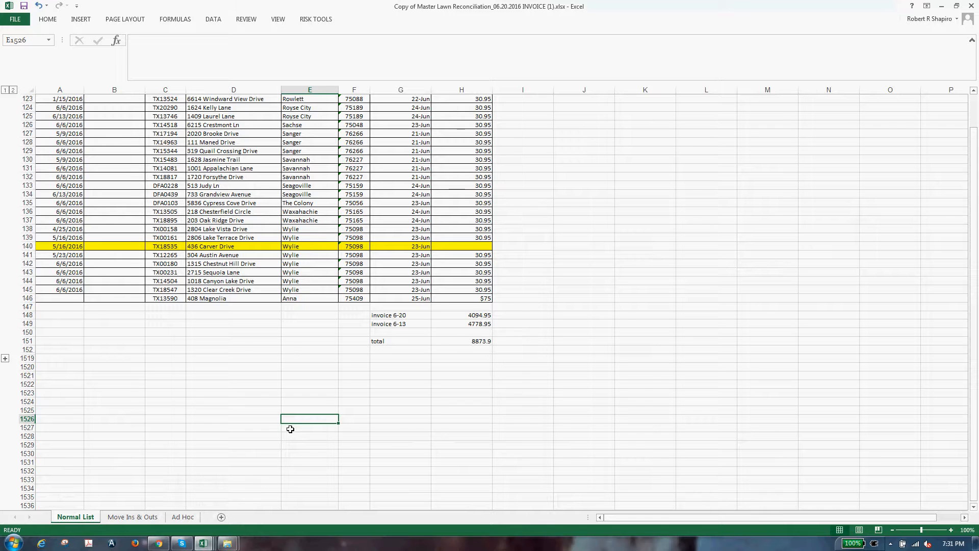
click(262, 298)
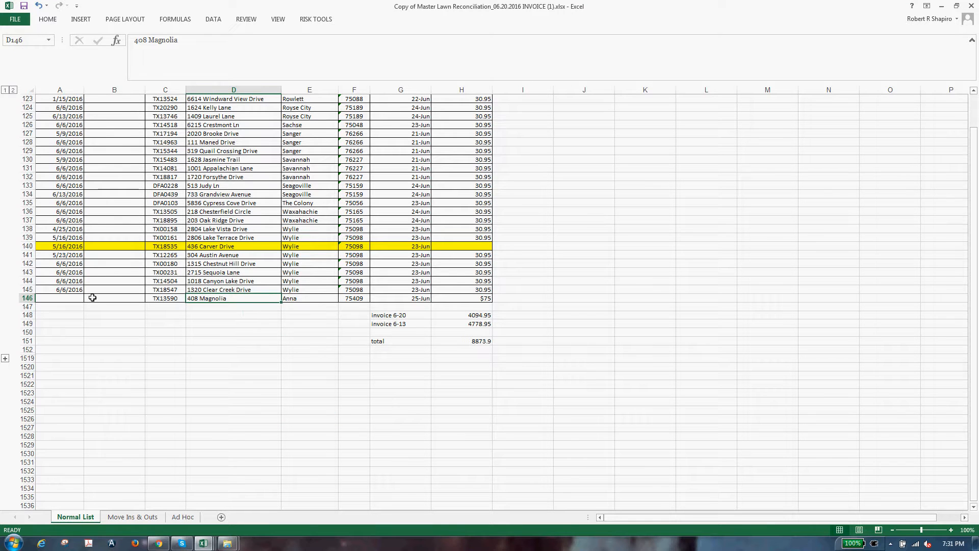
click(29, 300)
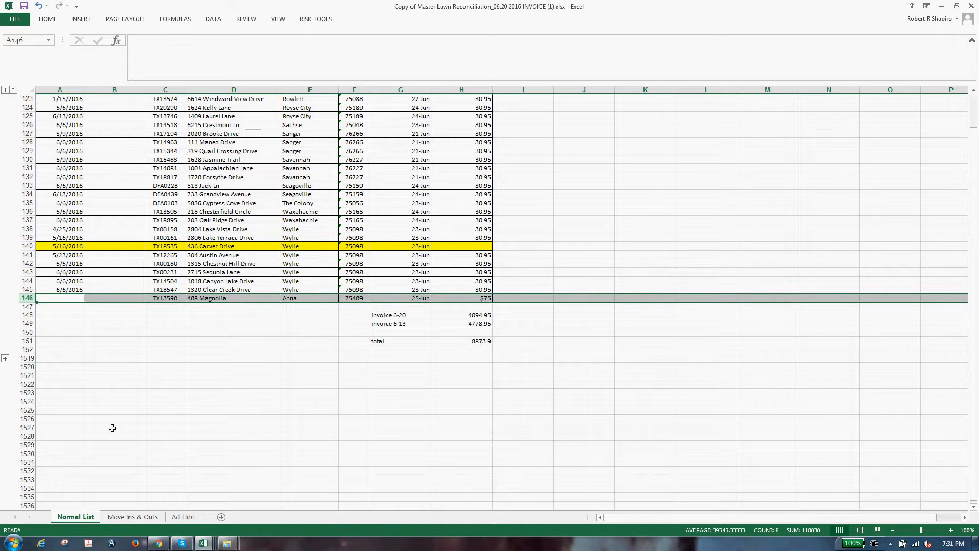
scroll(112, 427, up, 4)
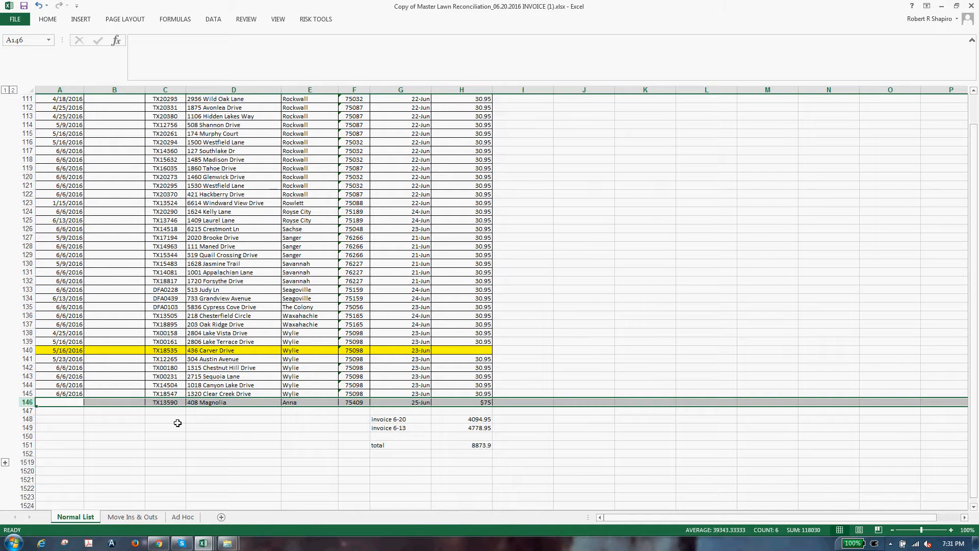
click(224, 402)
key(ctrl+Up)
scroll(226, 470, down, 2)
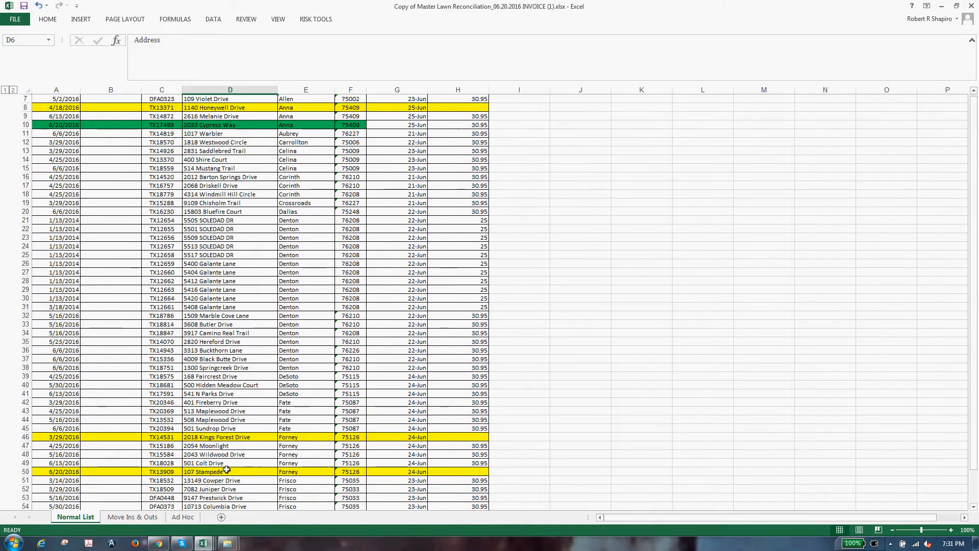
click(227, 466)
key(ctrl+Down)
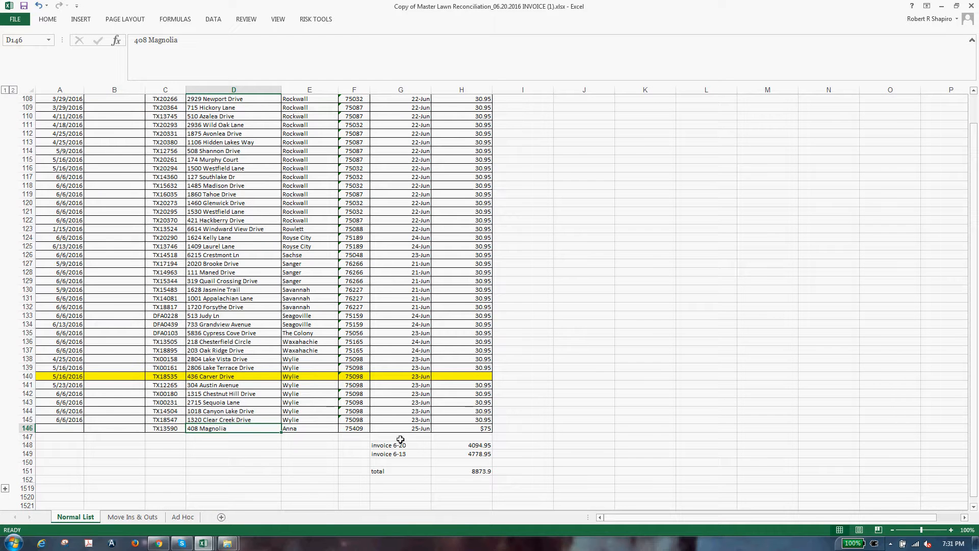
click(506, 453)
click(485, 421)
click(485, 437)
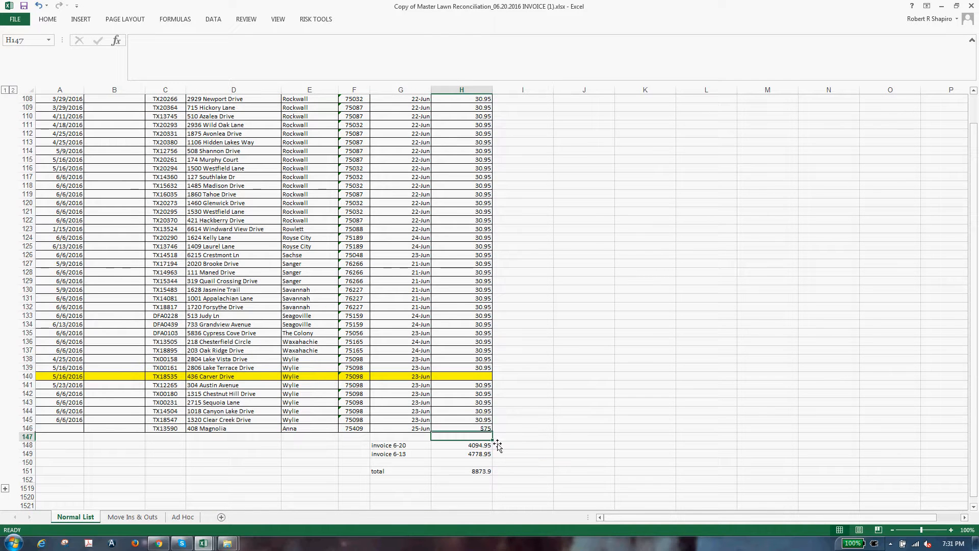
Step: Try an 18% markup formula (=$75*1.18 giving $88.50) in J146, then delete it
key(Up)
key(Right)
key(Right)
text(=)
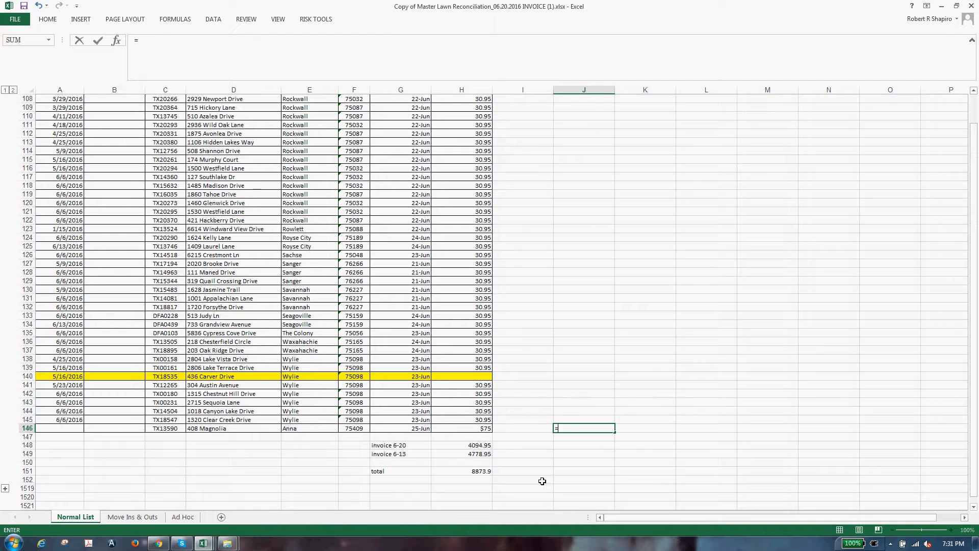
key(Left)
key(Left)
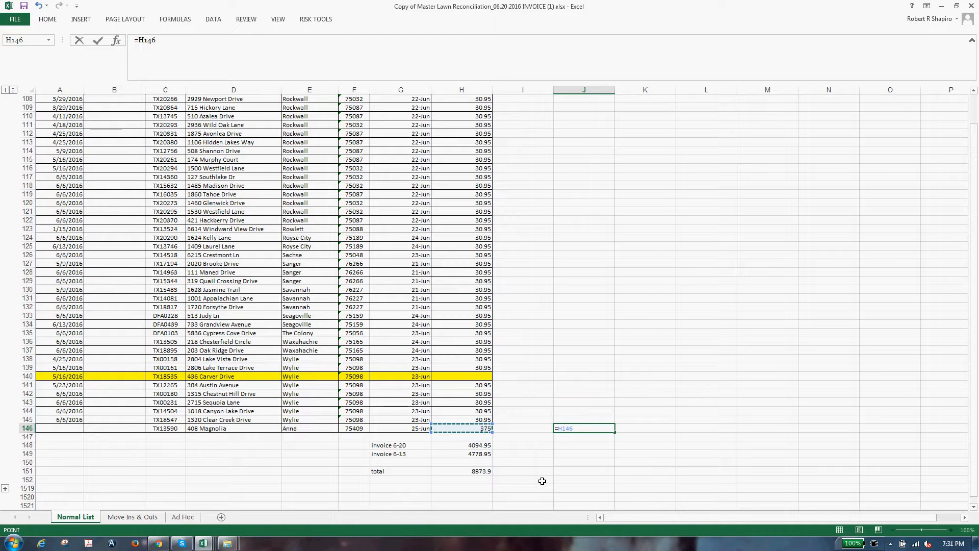
text(*1.18)
key(Return)
key(Up)
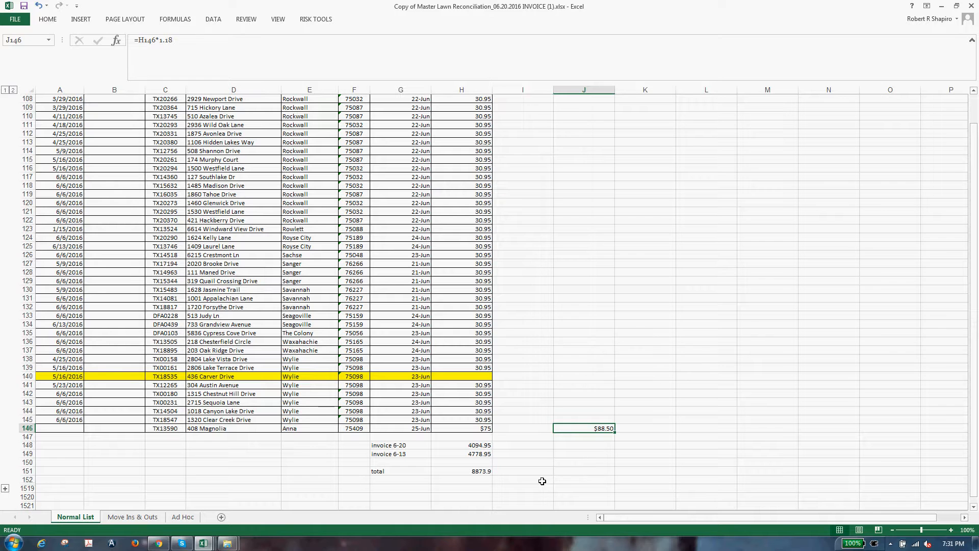
key(Left)
key(Right)
key(Delete)
key(Left)
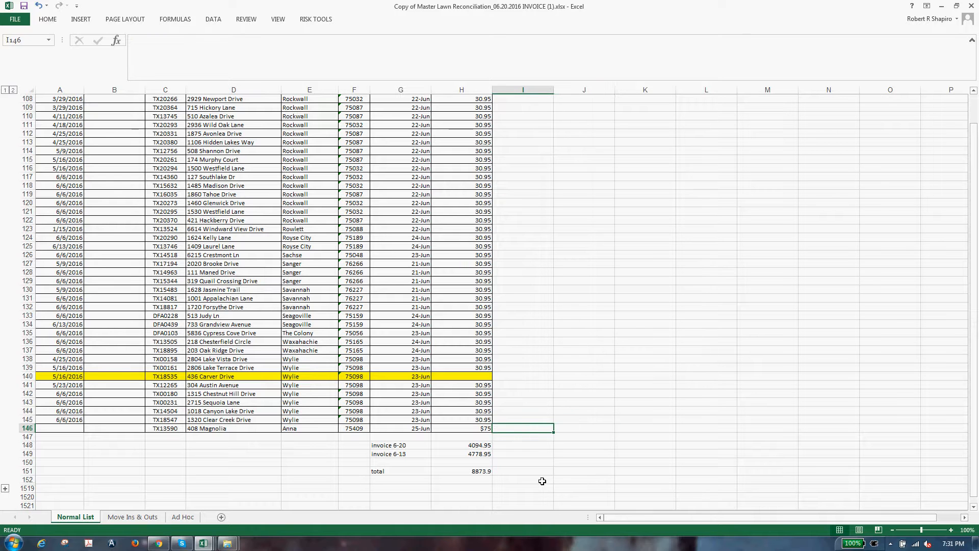
key(alt+Tab)
key(alt+Tab)
click(182, 543)
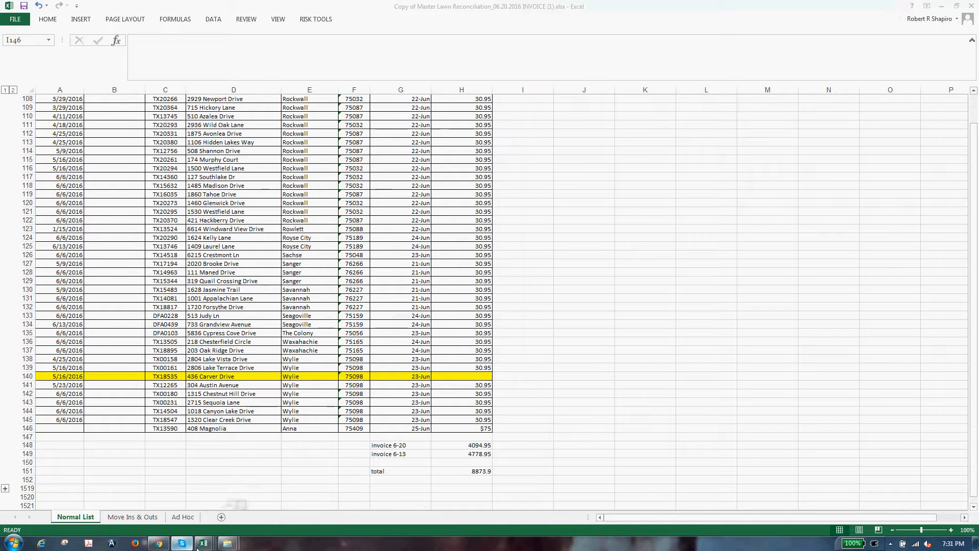
click(203, 543)
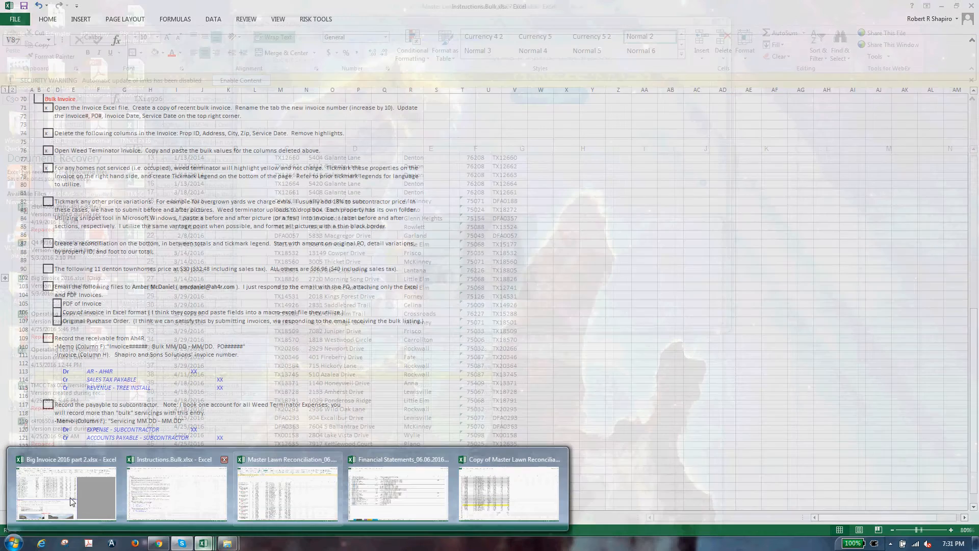
click(66, 492)
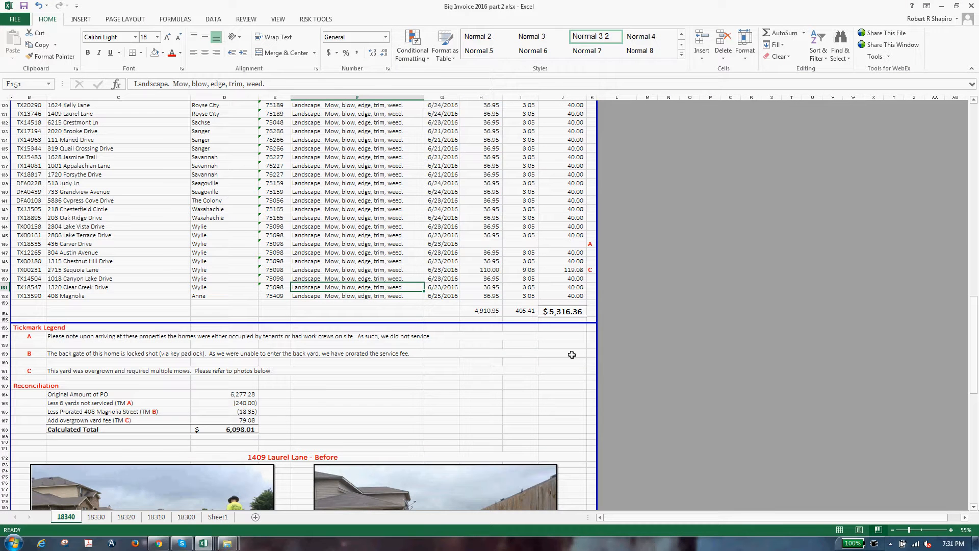
key(Down)
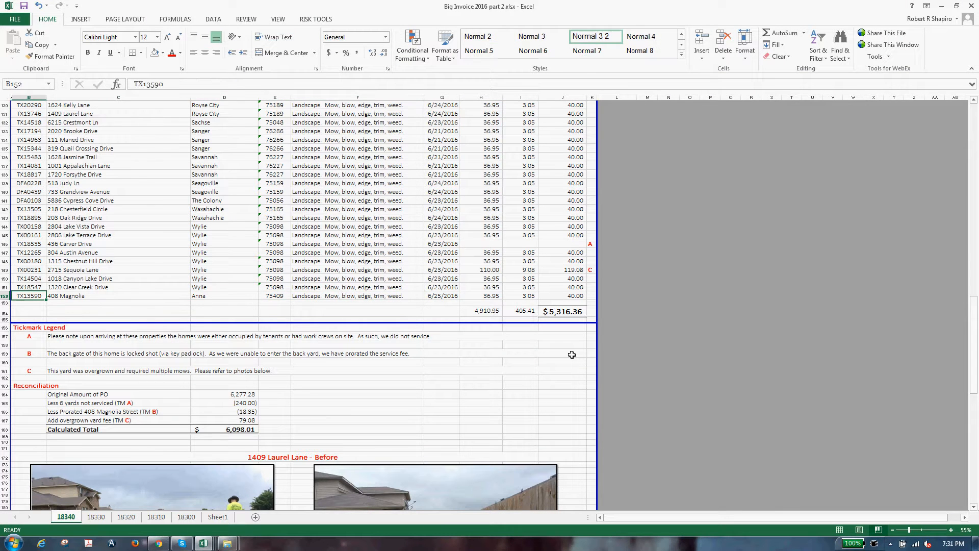
key(Right)
key(Right)
text(90)
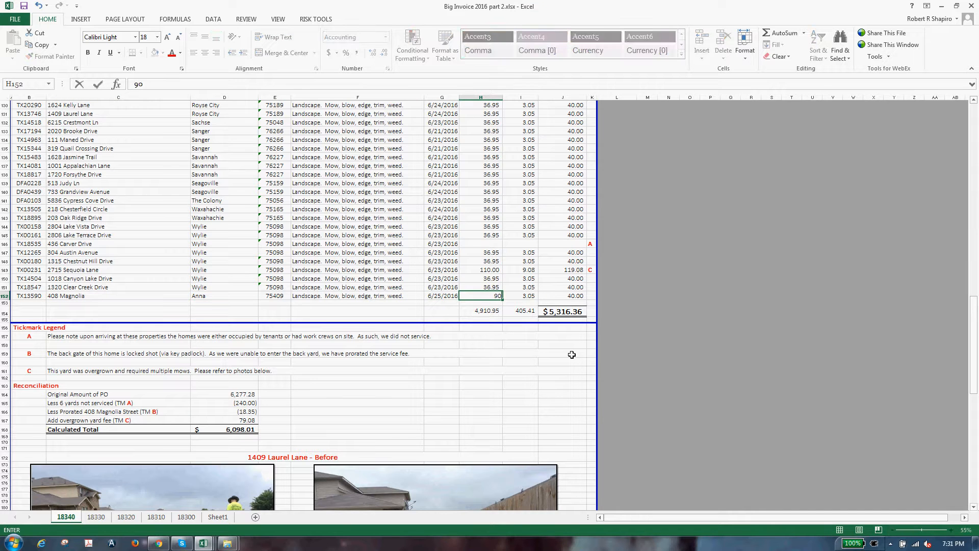
key(Right)
Step: Add the 8% Magnolia tax (7.43) and line total =H152+I152 giving 97.43
text(=)
key(Left)
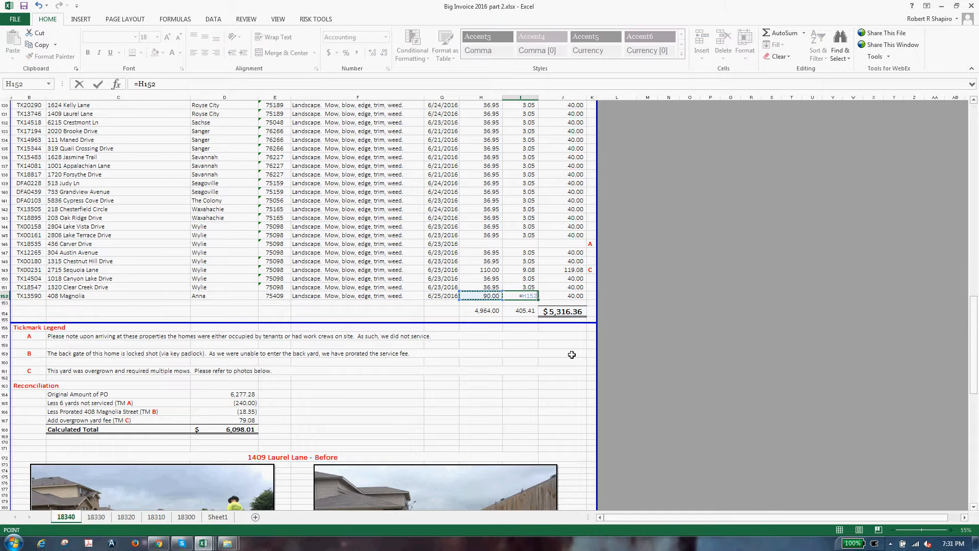
text(*.08)
key(Return)
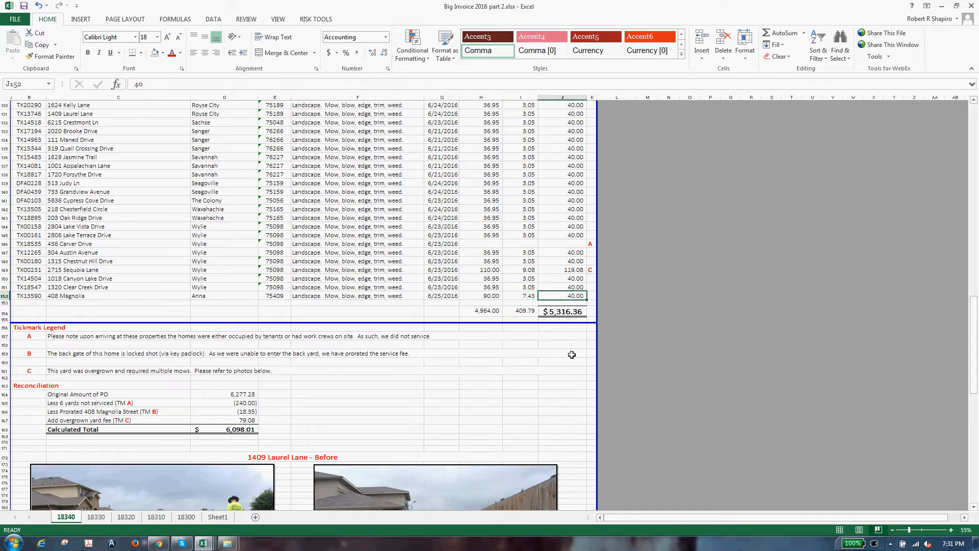
key(Up)
text(7)
key(Right)
text(=H152+)
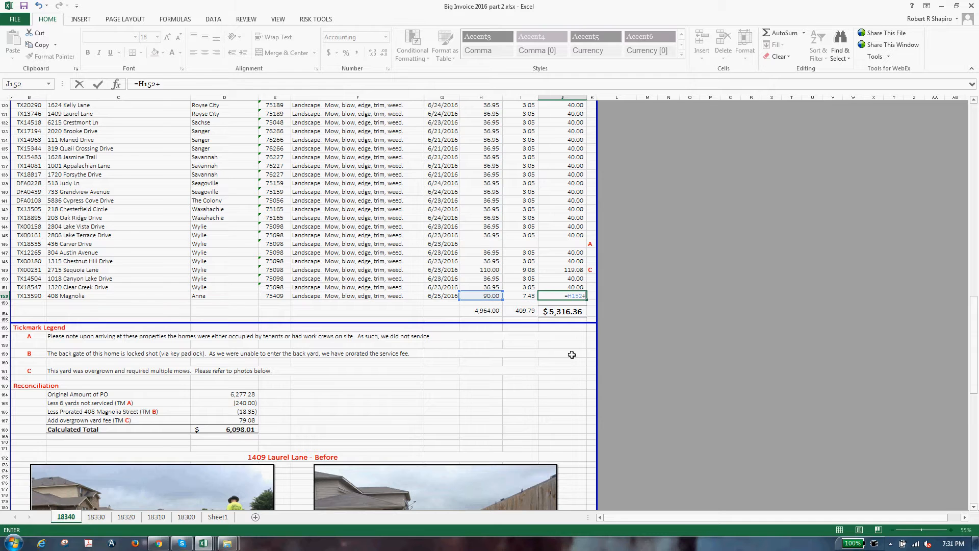
key(Left)
key(Return)
Step: Copy the standard line values from row 148 over Sequoia Lane, resetting it to 40.00
key(Up)
key(Up)
key(Up)
key(Up)
key(Up)
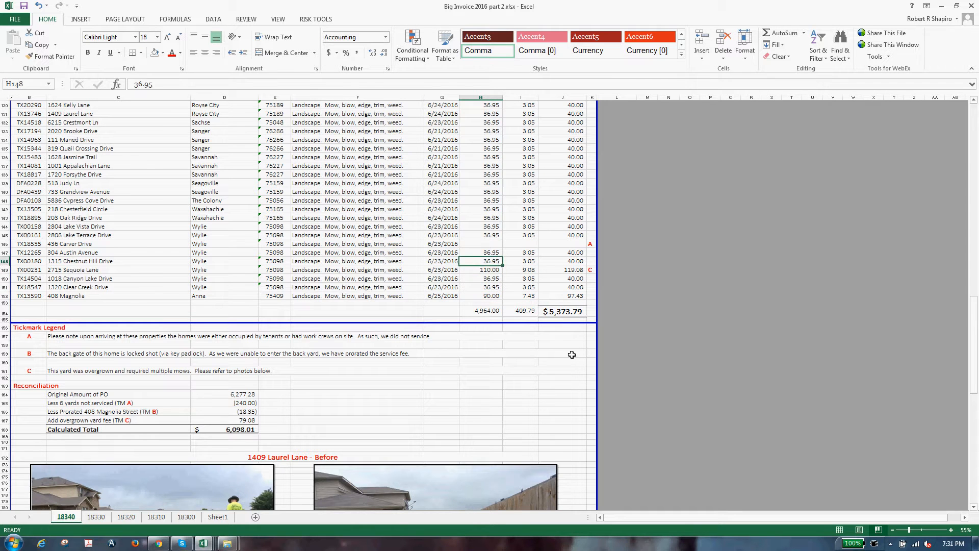
key(Down)
key(Up)
key(shift+Right)
key(shift+Right)
key(ctrl+c)
key(Down)
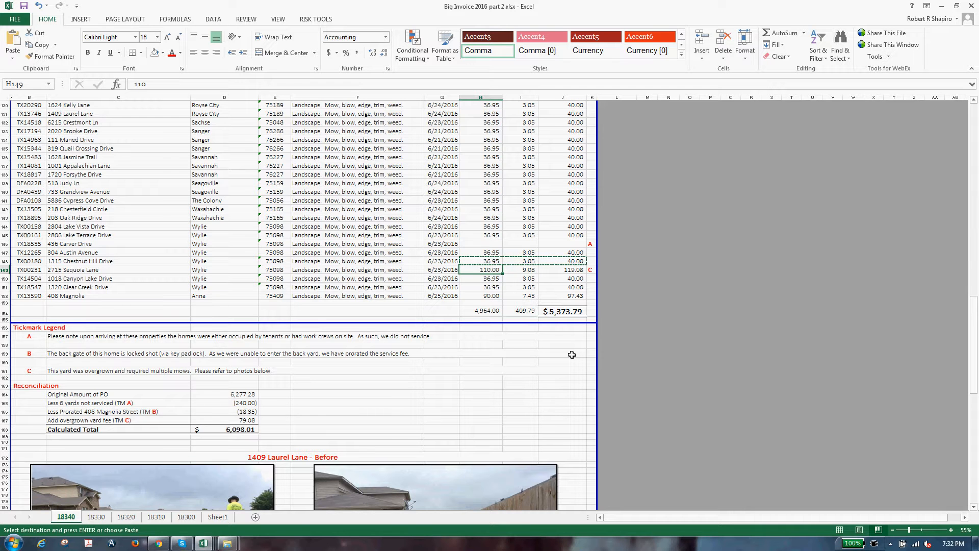
key(ctrl+v)
key(Right)
key(Right)
key(Right)
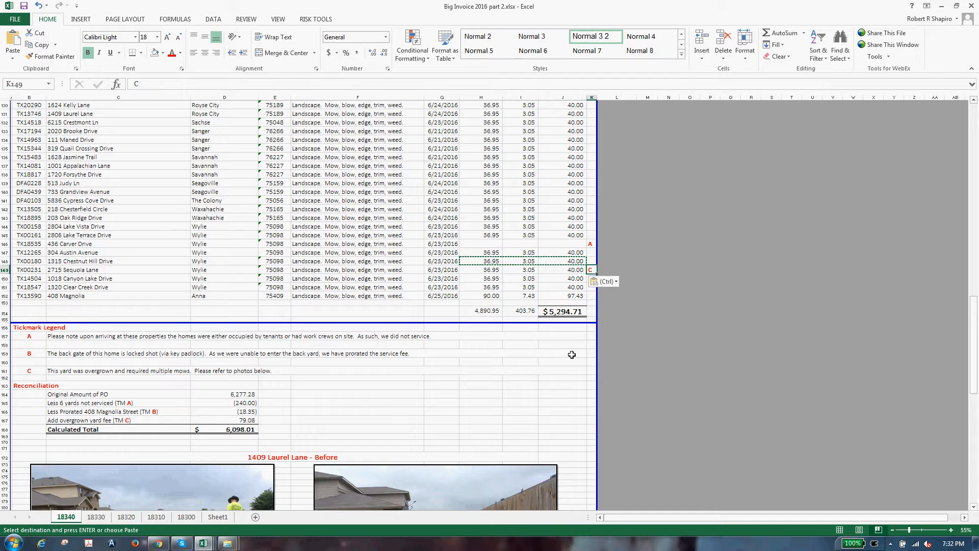
key(ctrl+c)
key(Down)
key(Down)
key(Left)
key(Left)
key(Down)
key(Right)
key(Right)
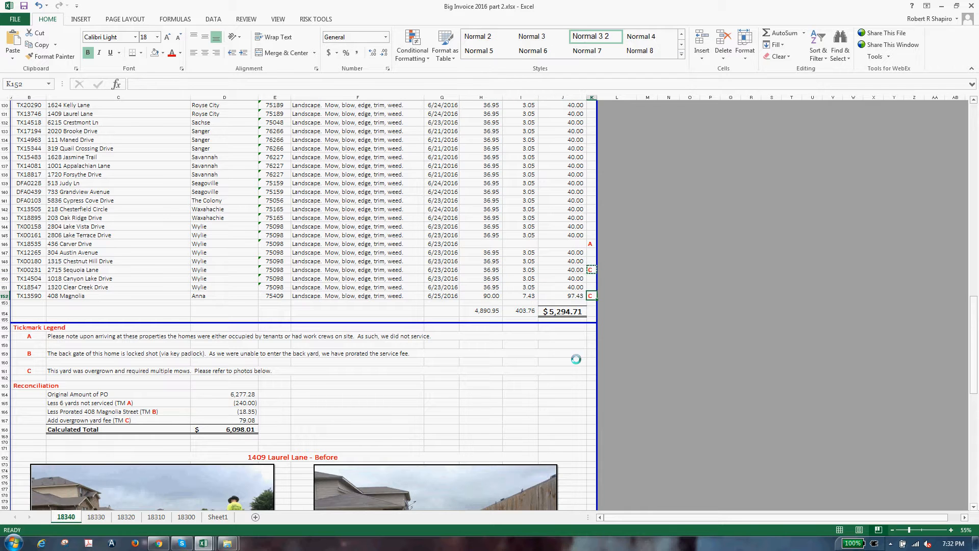
key(Return)
click(67, 365)
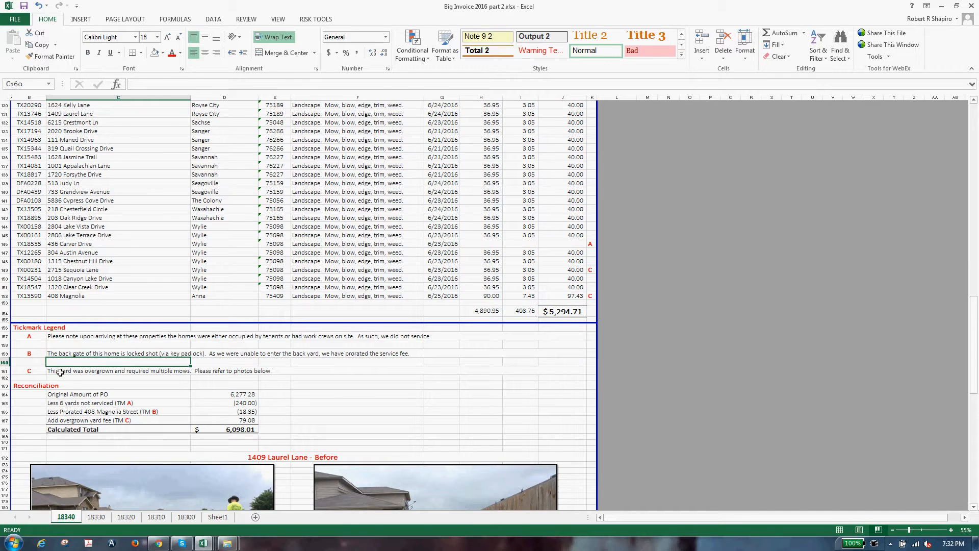
Step: Begin the C161 note 'This was requested to be serviced by' the requester, checking her Gmail signature
click(60, 372)
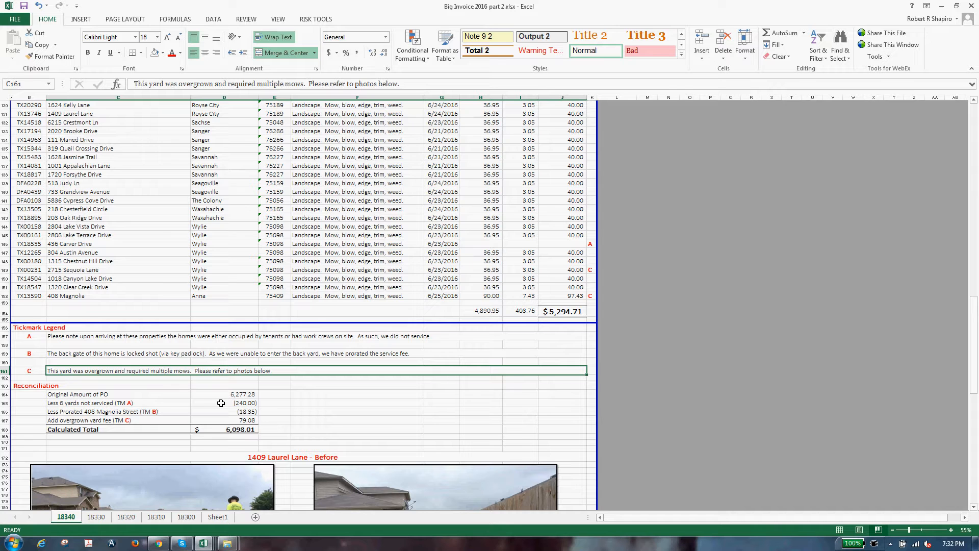
text(This was requested to)
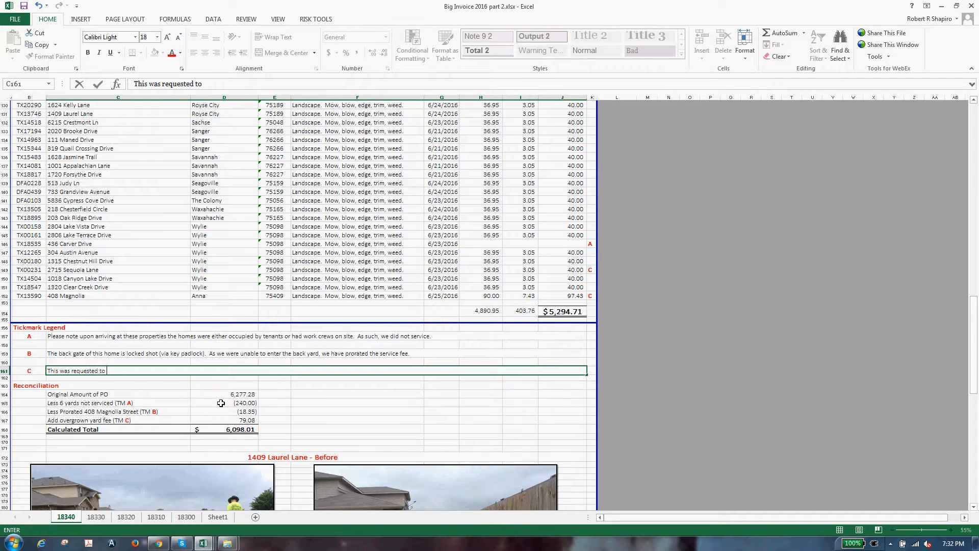
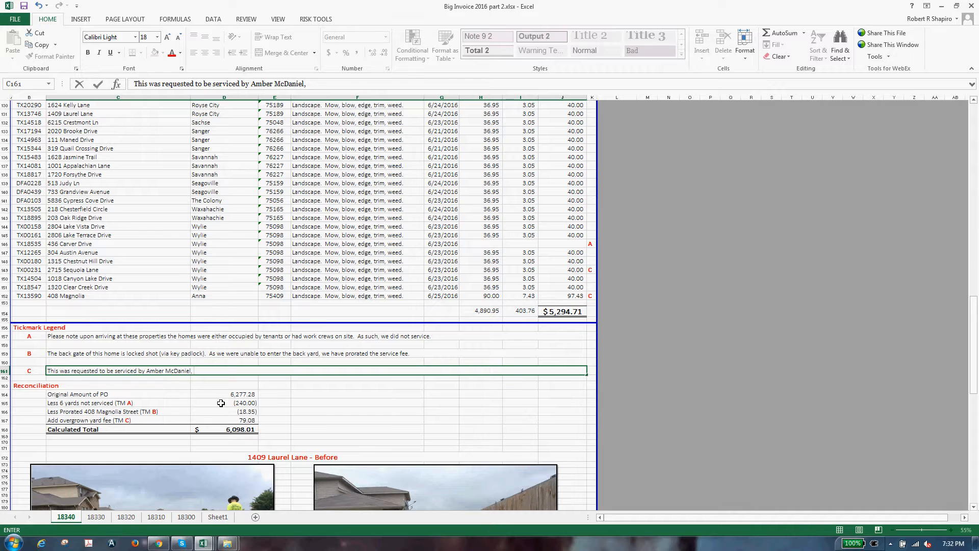
click(160, 543)
click(199, 390)
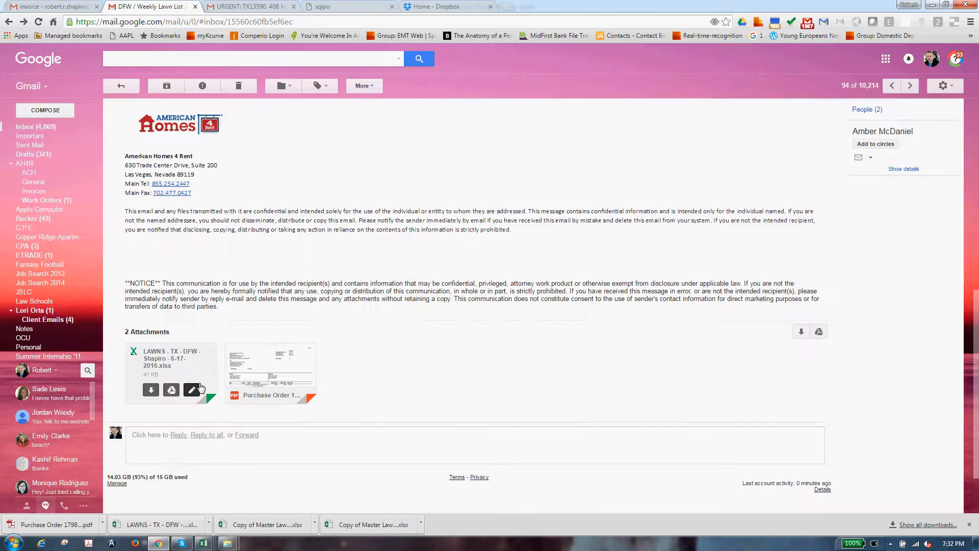
scroll(184, 254, up, 1)
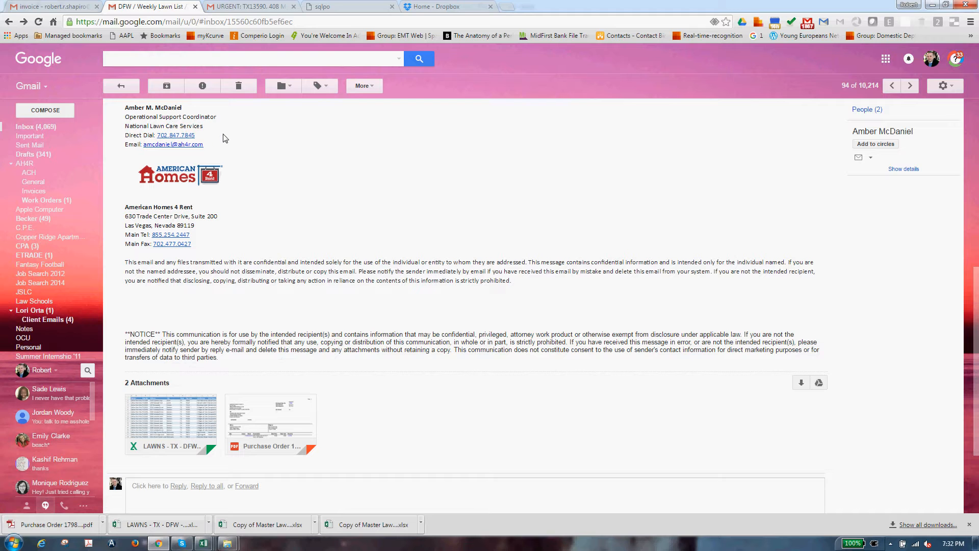
key(alt+Tab)
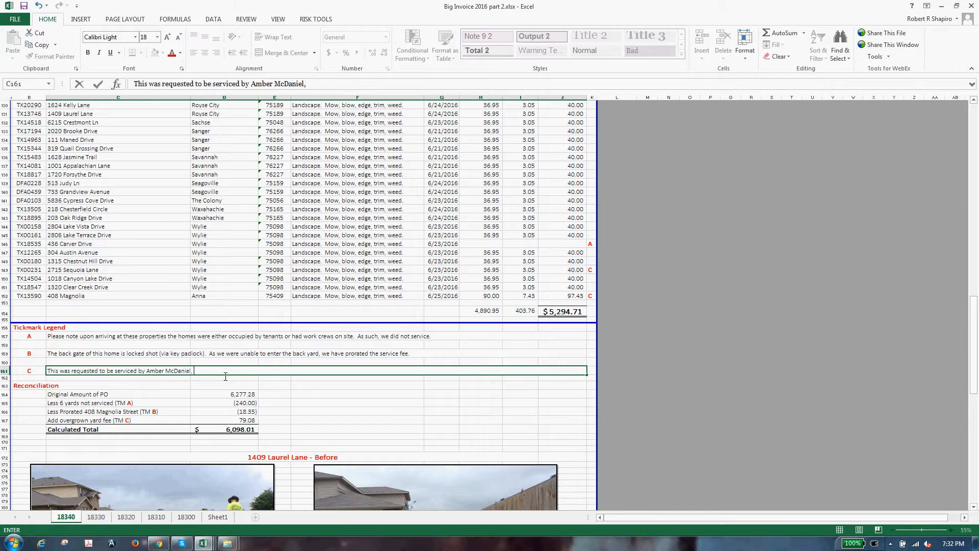
Step: Finish the note with the title 'Operations Support Coordinator.'
text(Opearations)
key(BackSpace)
key(BackSpace)
text(rations Support Coord)
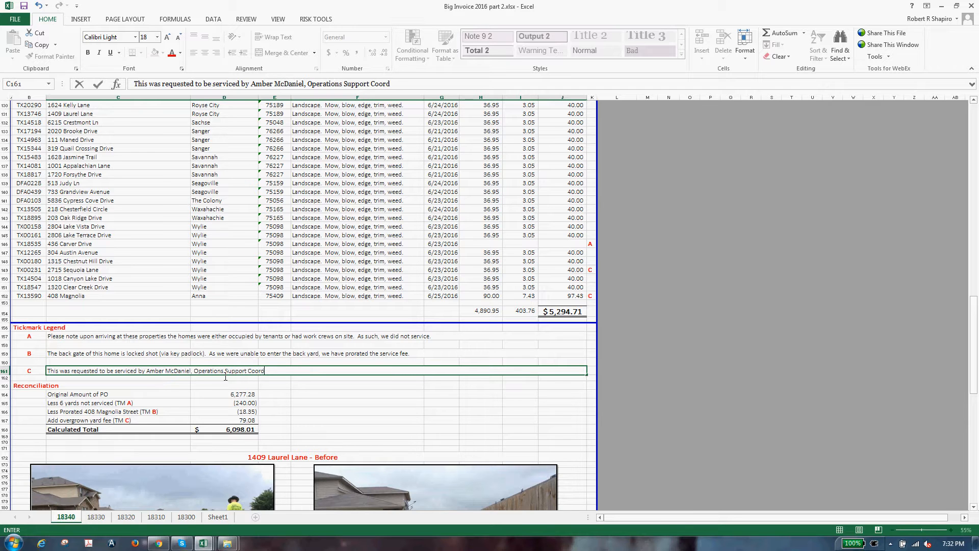
text(inator.)
key(Return)
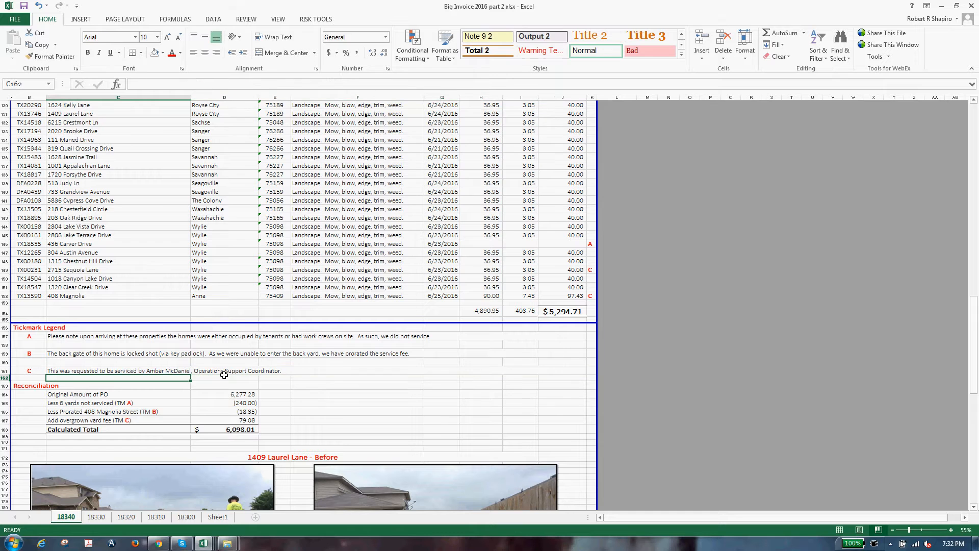
Step: Delete the old padlock note B row and the empty row above it
click(69, 353)
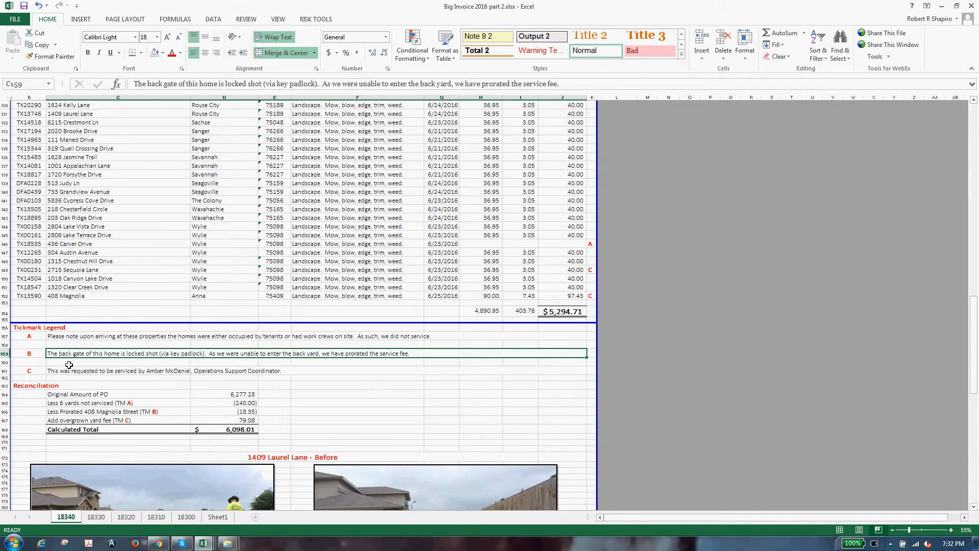
right_click(7, 355)
key(d)
right_click(7, 345)
key(d)
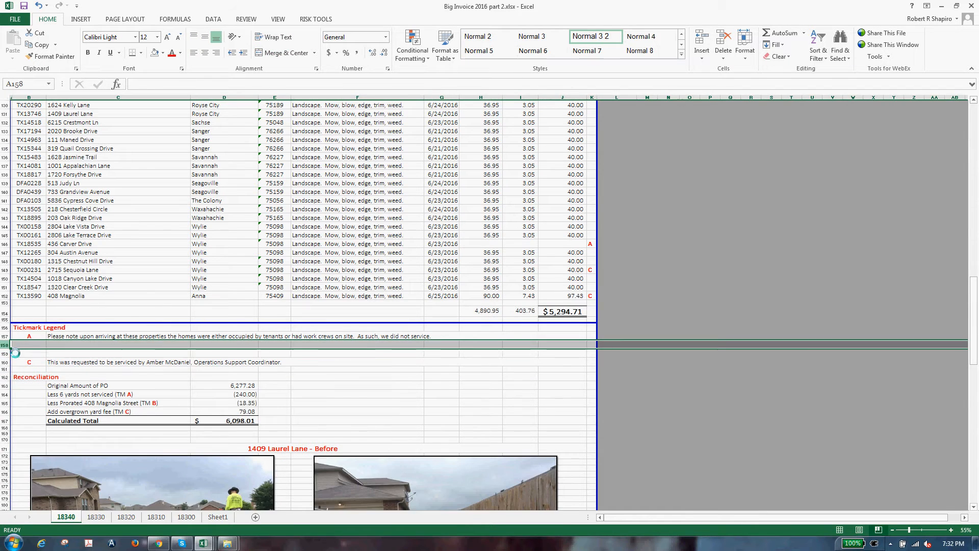
Step: Reletter the service-request note to B and check the tickmark in K152
click(39, 355)
text(B)
click(221, 353)
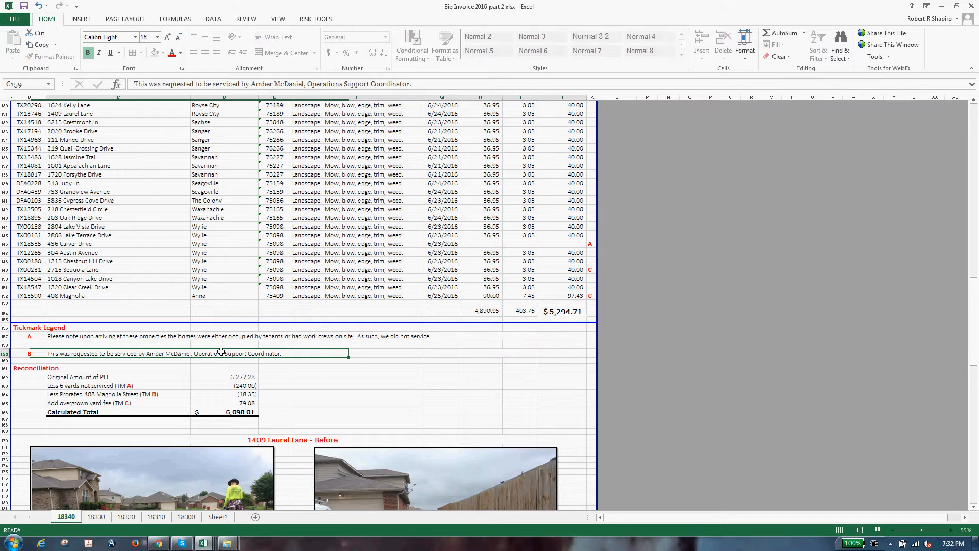
click(628, 312)
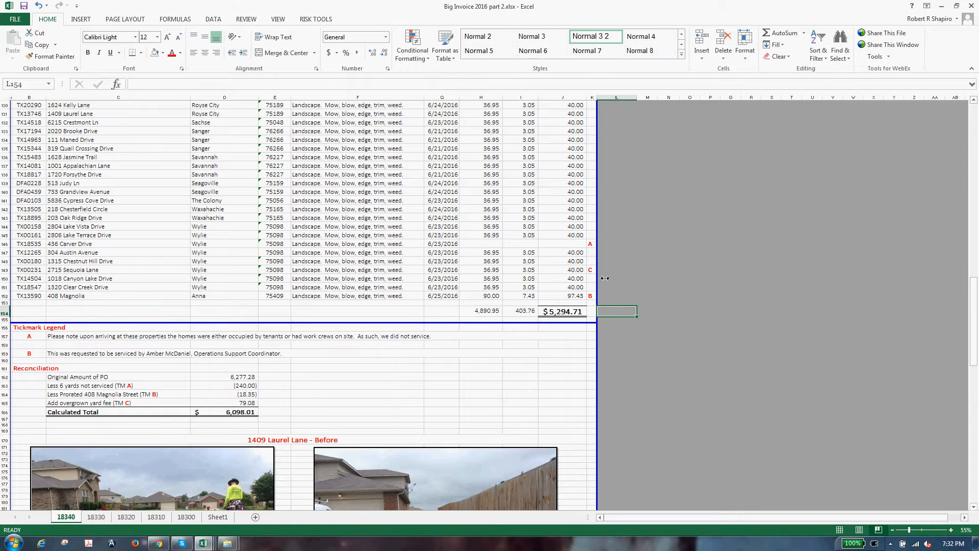
click(589, 270)
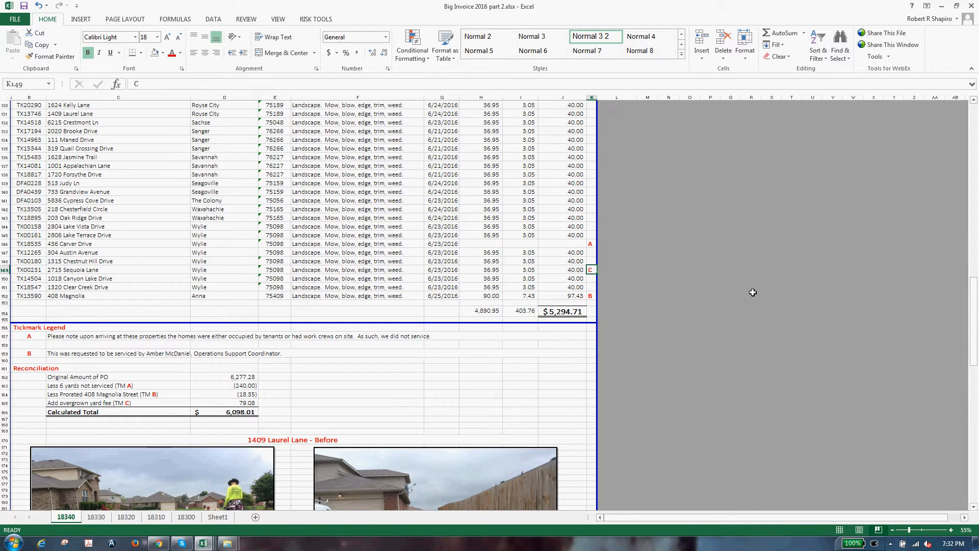
Step: Review the legend notes and the tickmark column for stray A marks
scroll(757, 281, up, 2)
click(581, 253)
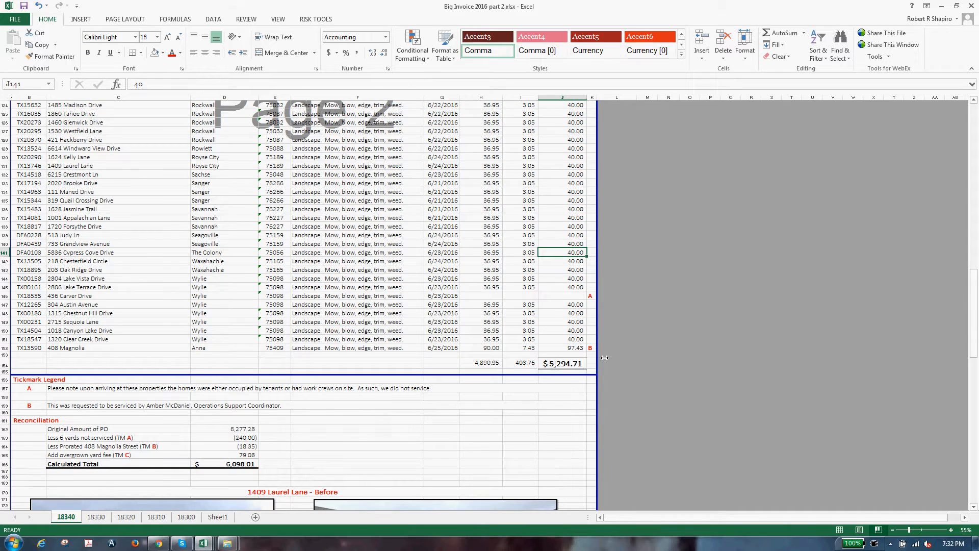
click(55, 407)
click(59, 390)
click(592, 288)
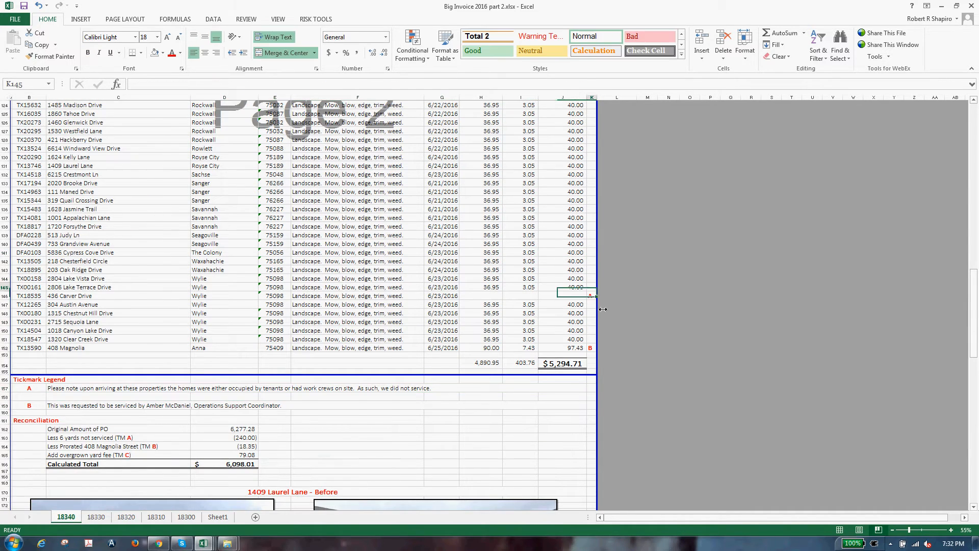
scroll(622, 390, up, 9)
scroll(621, 391, up, 20)
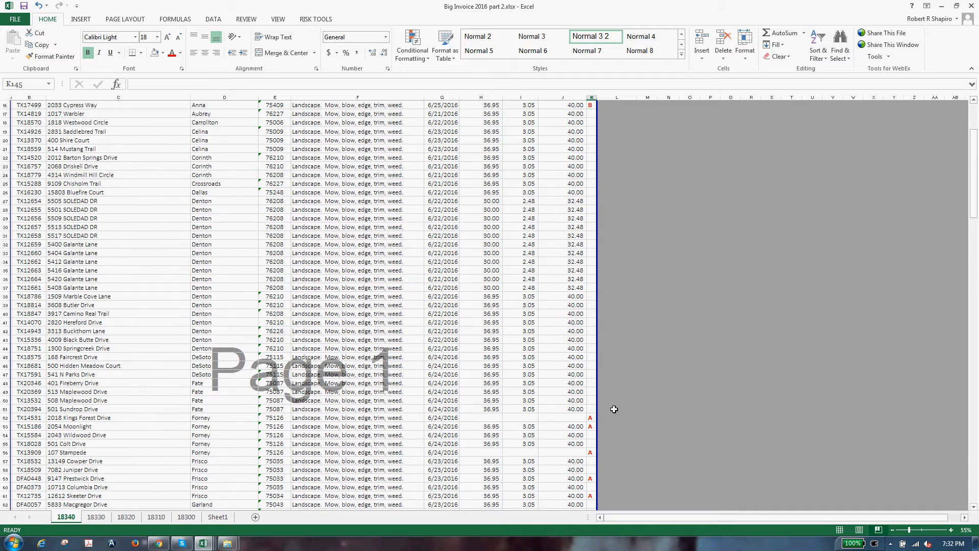
scroll(608, 414, up, 5)
click(606, 314)
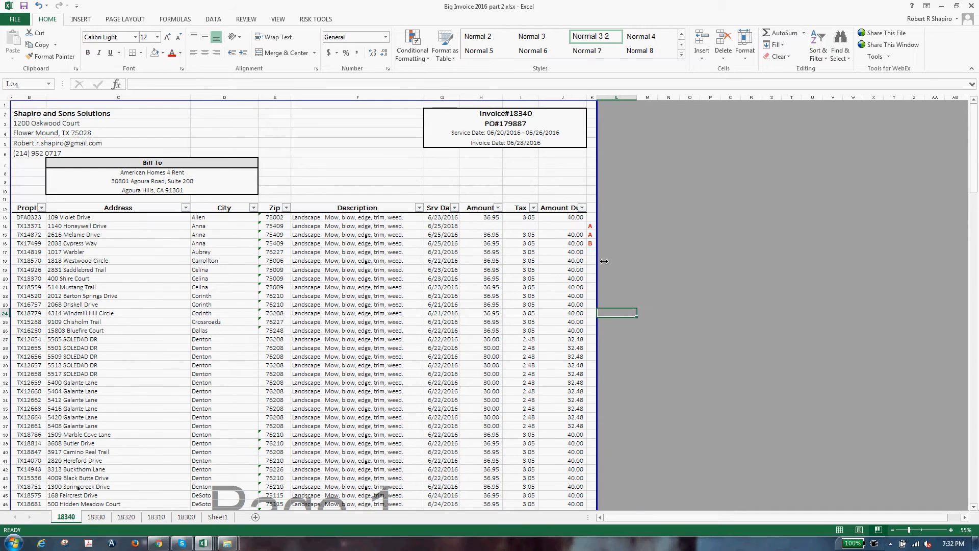
click(591, 235)
key(Up)
key(Up)
key(Down)
key(Down)
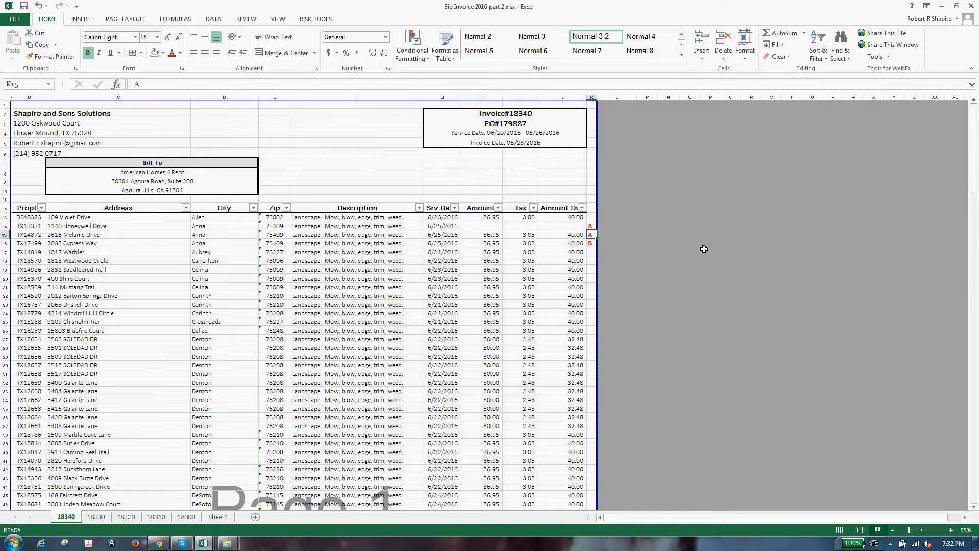
key(Left)
key(Right)
key(Down)
Step: Clear the stray A tickmarks in K59:K81
scroll(701, 406, down, 9)
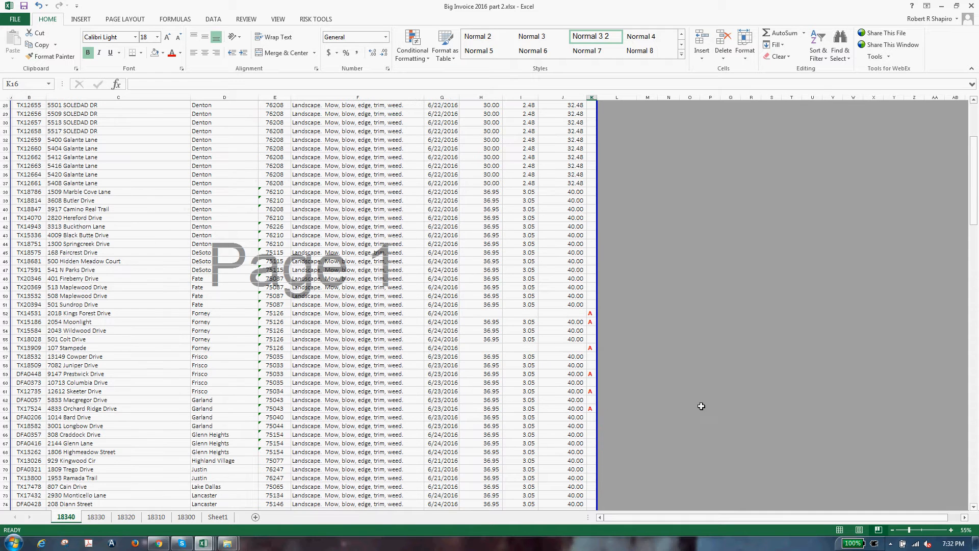
click(590, 321)
scroll(765, 408, down, 3)
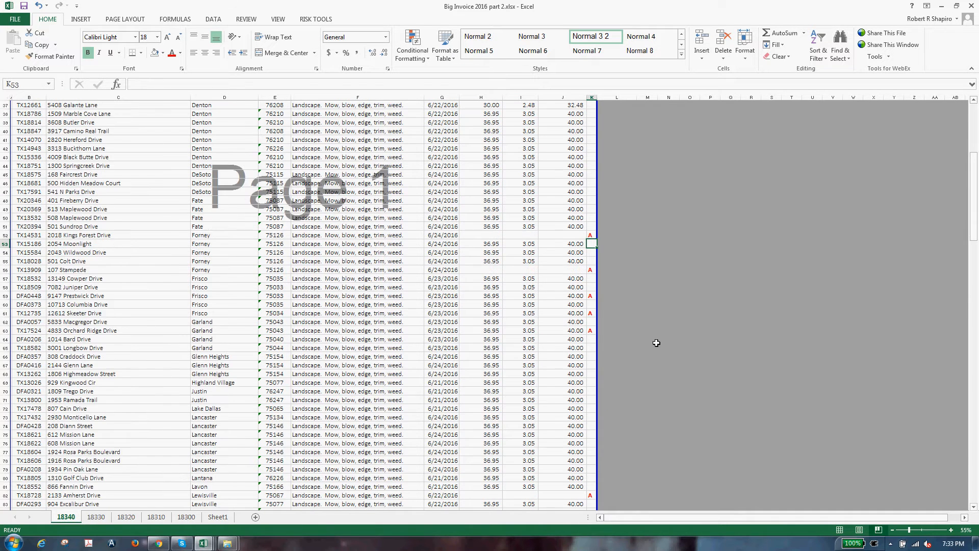
drag(590, 297, 590, 486)
key(Delete)
Step: Check the column H amounts and select tickmark rows 13 to 146 to verify the count
scroll(724, 500, down, 4)
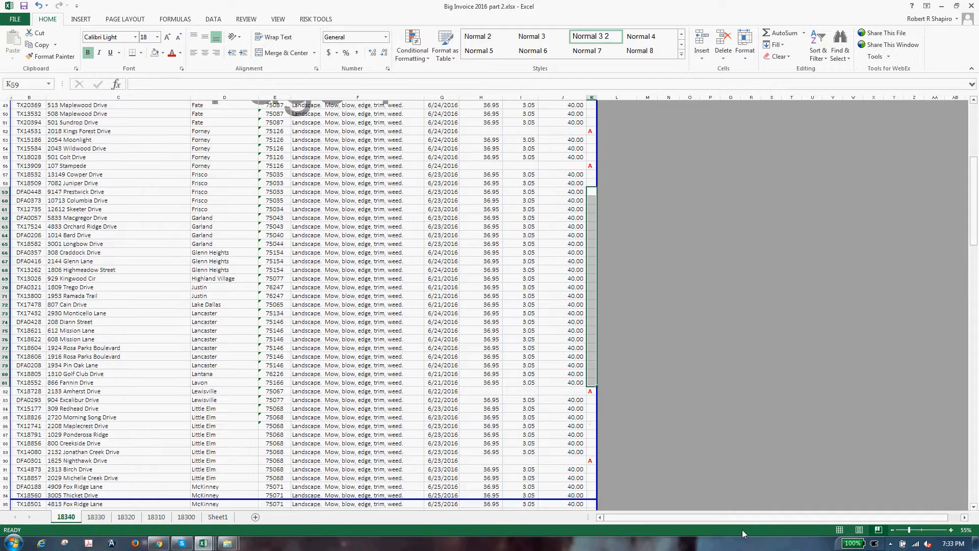
scroll(563, 481, down, 14)
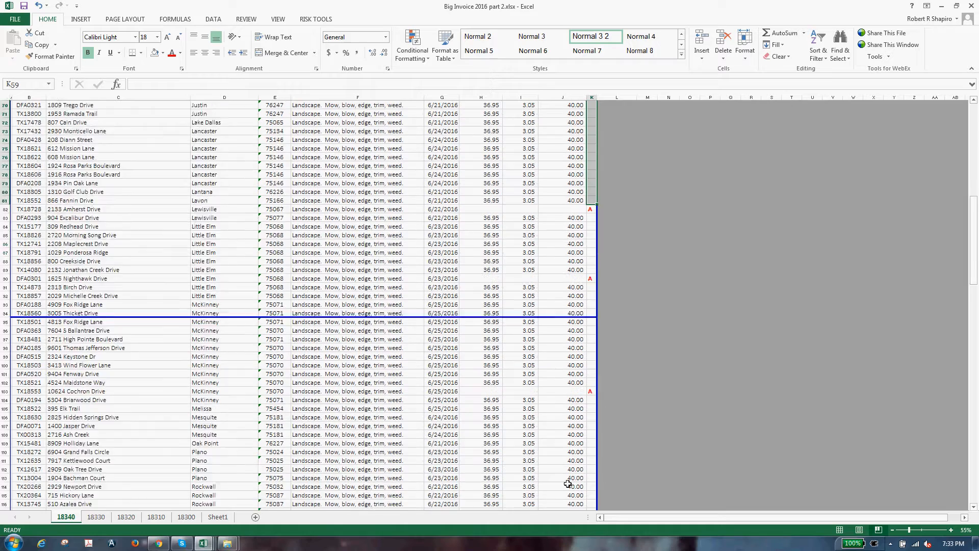
scroll(563, 481, down, 9)
click(477, 376)
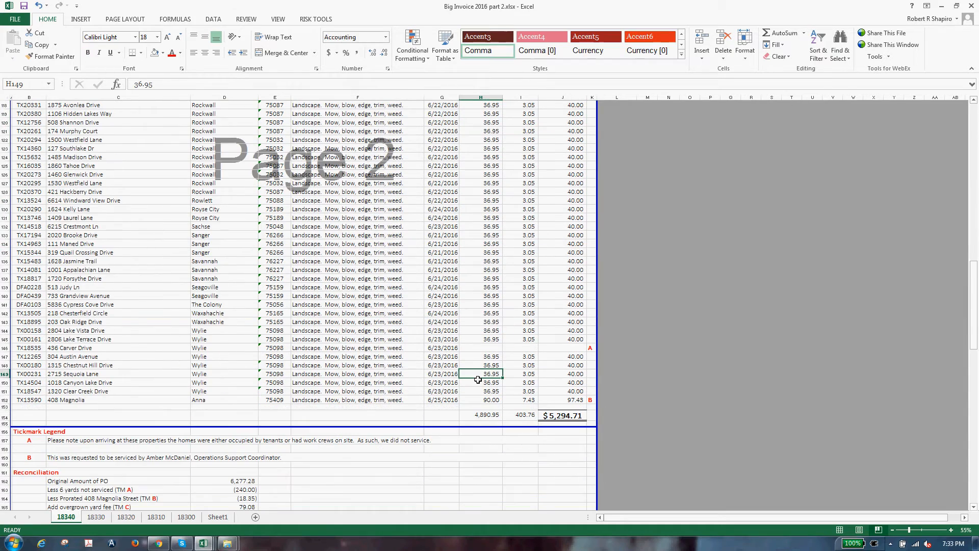
key(ctrl+Up)
key(ctrl+Up)
key(ctrl+Up)
key(ctrl+Up)
key(ctrl+Up)
key(ctrl+Up)
key(ctrl+Up)
key(ctrl+Up)
key(ctrl+Up)
key(ctrl+Up)
key(ctrl+Up)
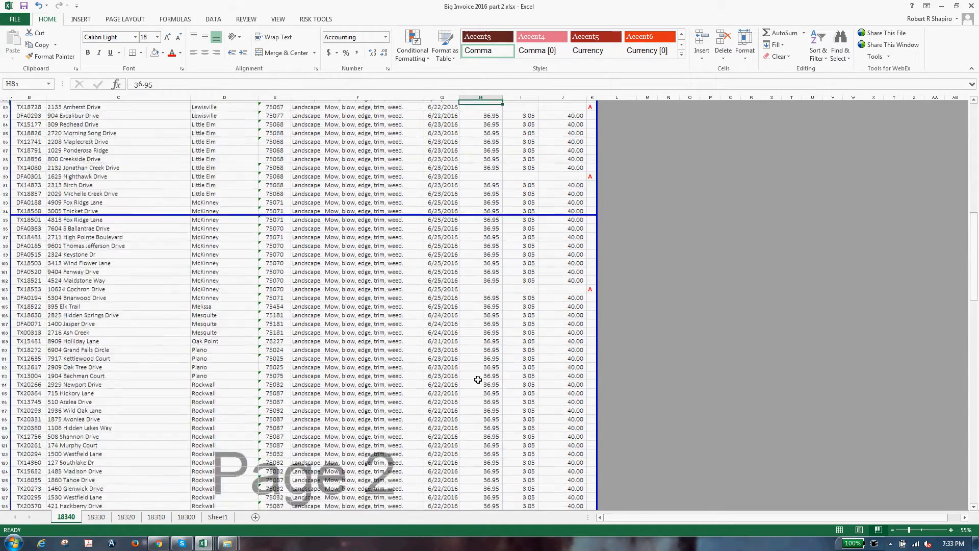
scroll(478, 379, up, 17)
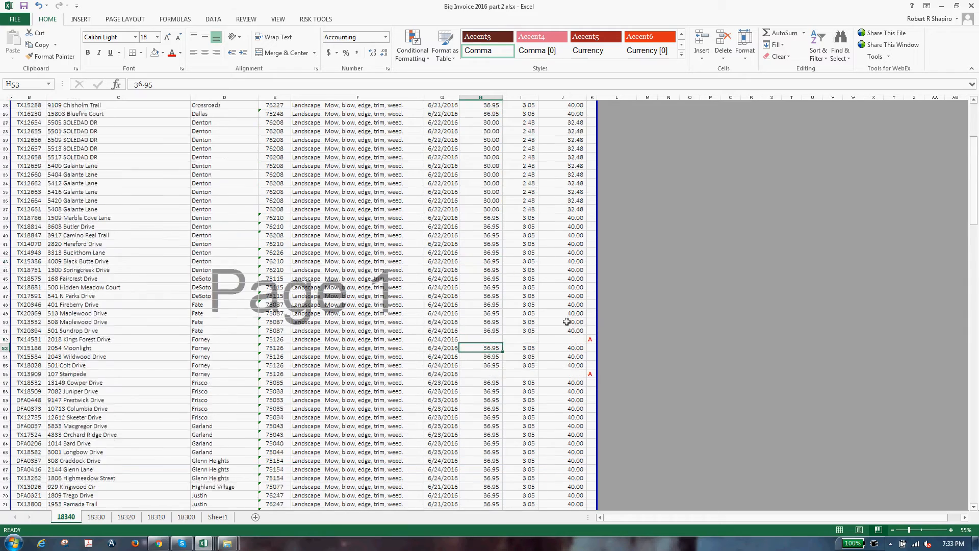
drag(591, 502, 593, 446)
scroll(595, 451, up, 6)
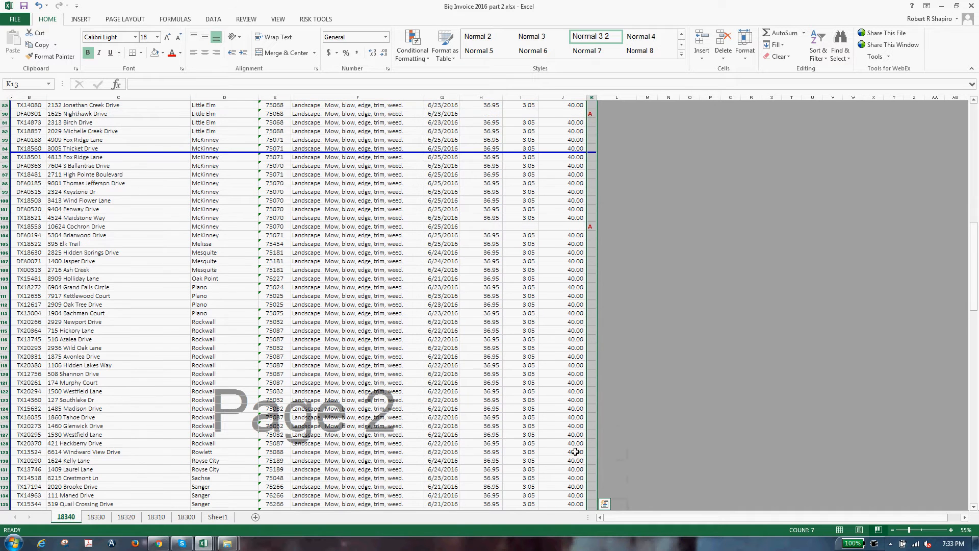
click(202, 543)
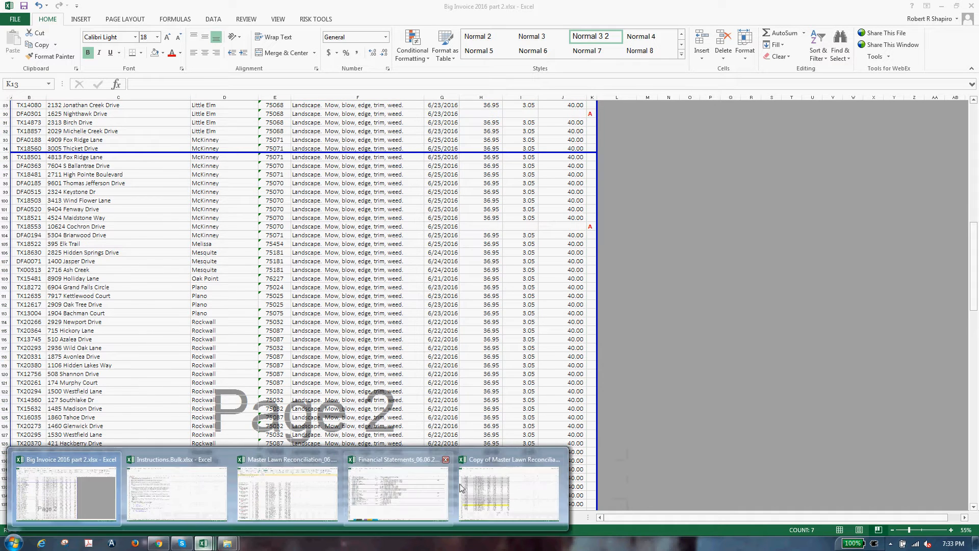
Step: Filter the master lawn reconciliation Zip column by yellow and select the highlighted zip codes
click(480, 488)
click(426, 335)
key(ctrl+Up)
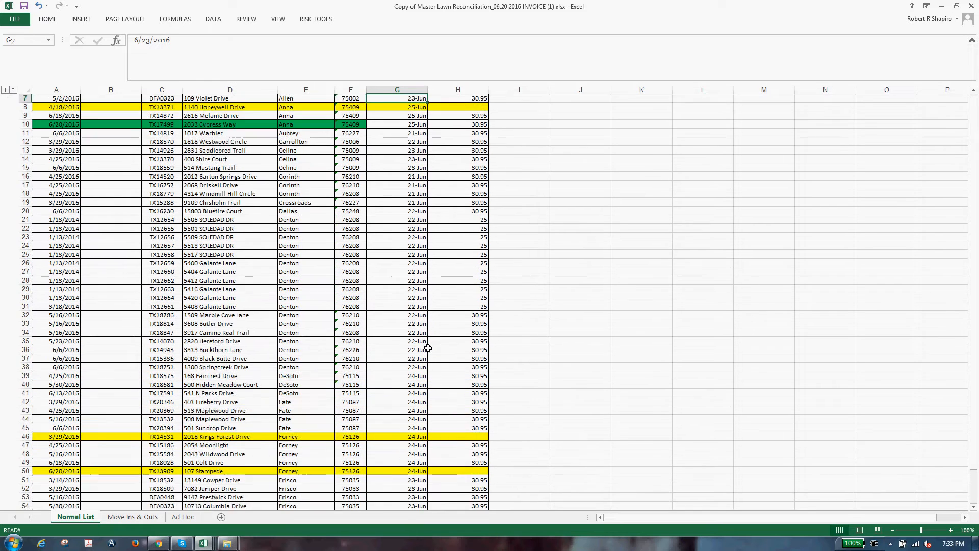
scroll(428, 349, up, 2)
click(362, 148)
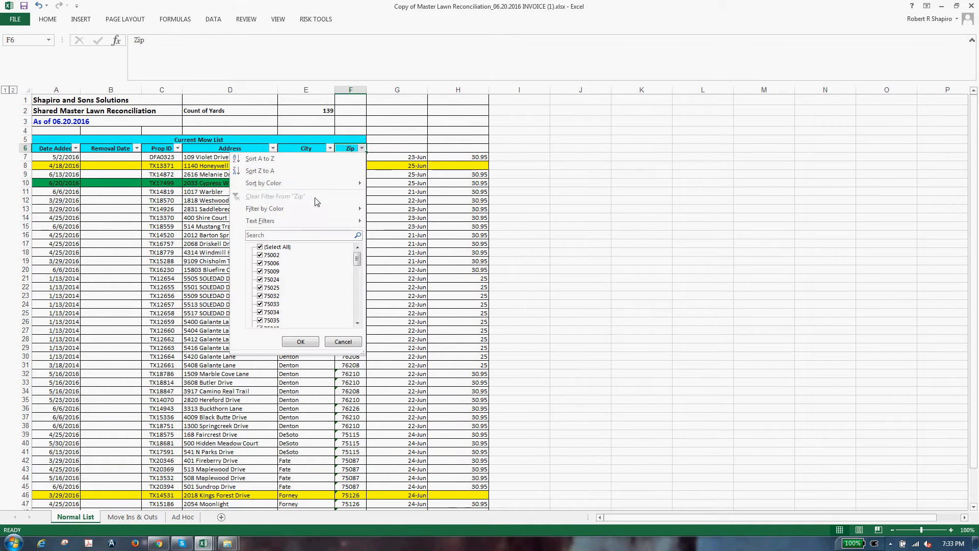
mouse_move(326, 209)
click(392, 225)
click(387, 217)
drag(357, 157, 371, 213)
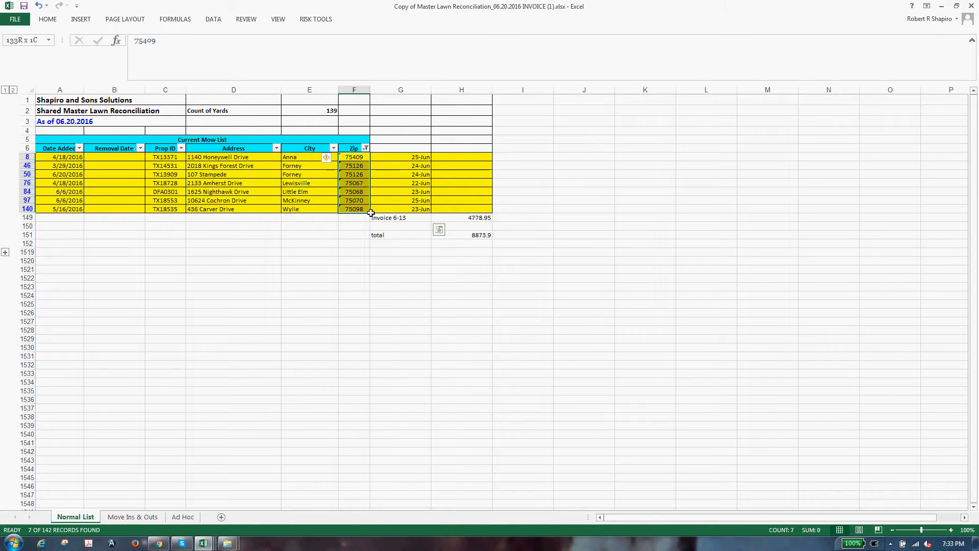
Step: Return to the Big Invoice workbook and move down toward the invoice totals
key(alt+Tab)
key(alt+Tab)
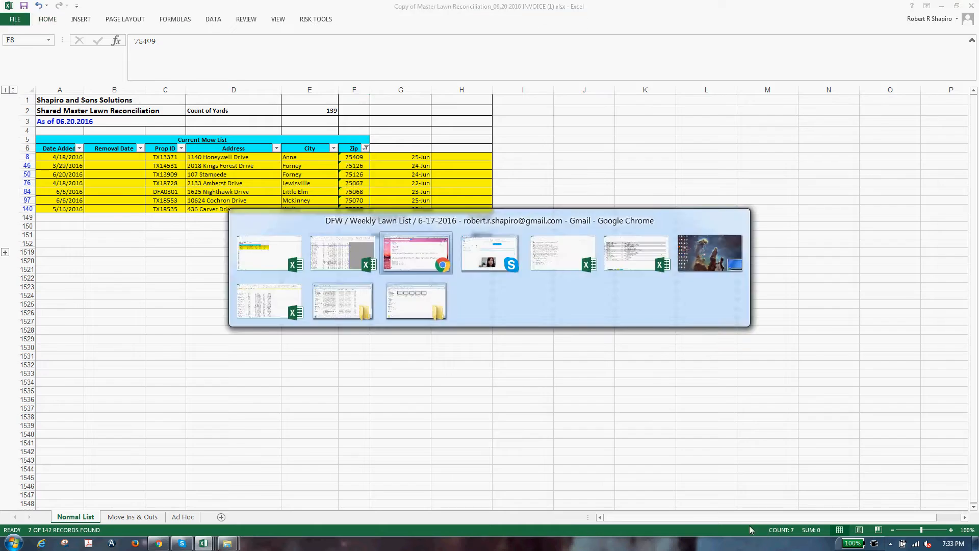
mouse_move(204, 543)
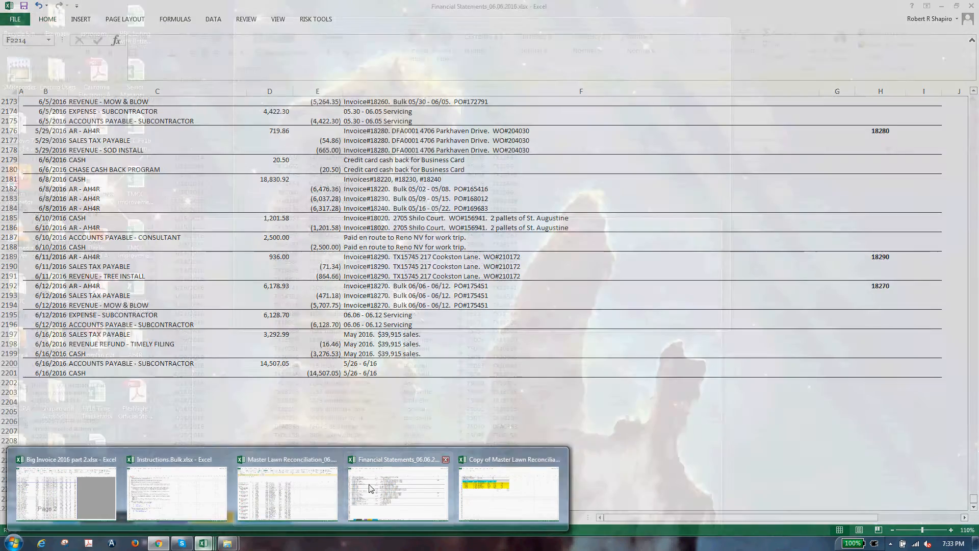
click(398, 492)
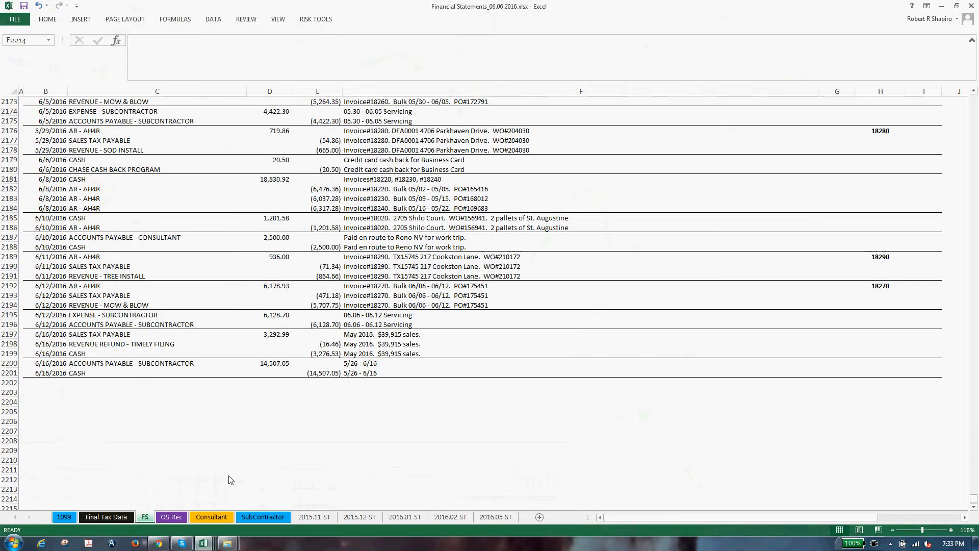
click(205, 543)
click(79, 499)
click(454, 408)
scroll(465, 418, down, 5)
click(467, 419)
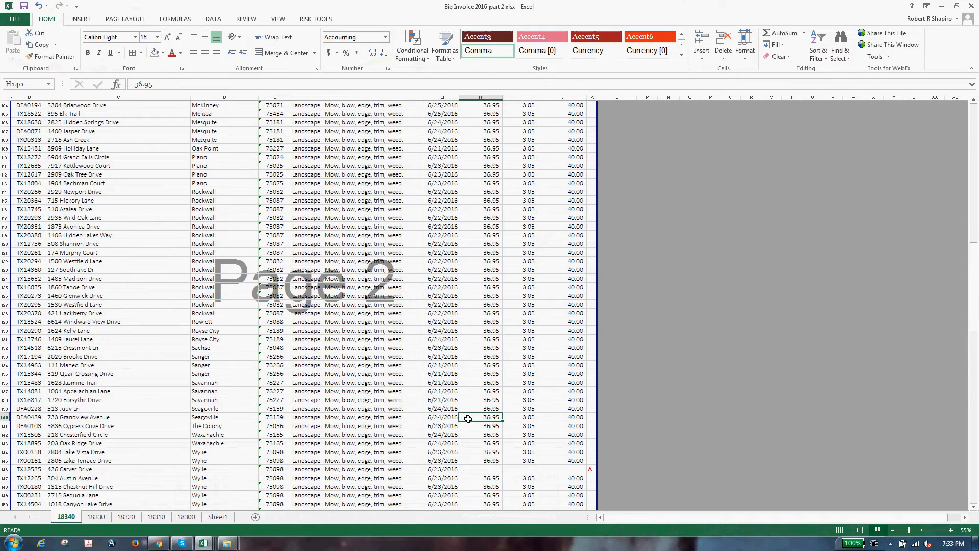
key(Left)
key(ctrl+Down)
Step: Sum-check the reconciliation amounts D162:D165, including the Original Amount of PO, then view the purchase-order e-mail
scroll(467, 419, down, 6)
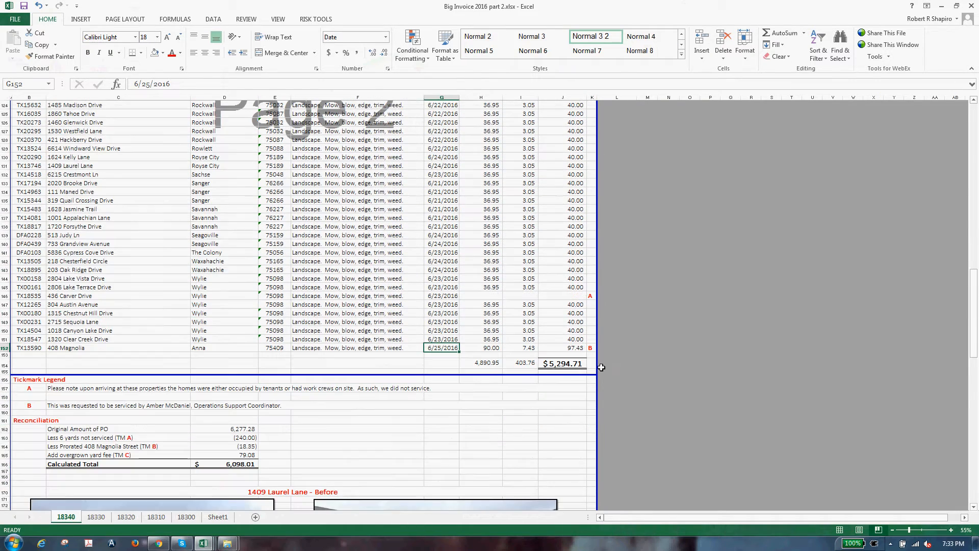
click(574, 340)
click(383, 418)
click(245, 430)
click(130, 455)
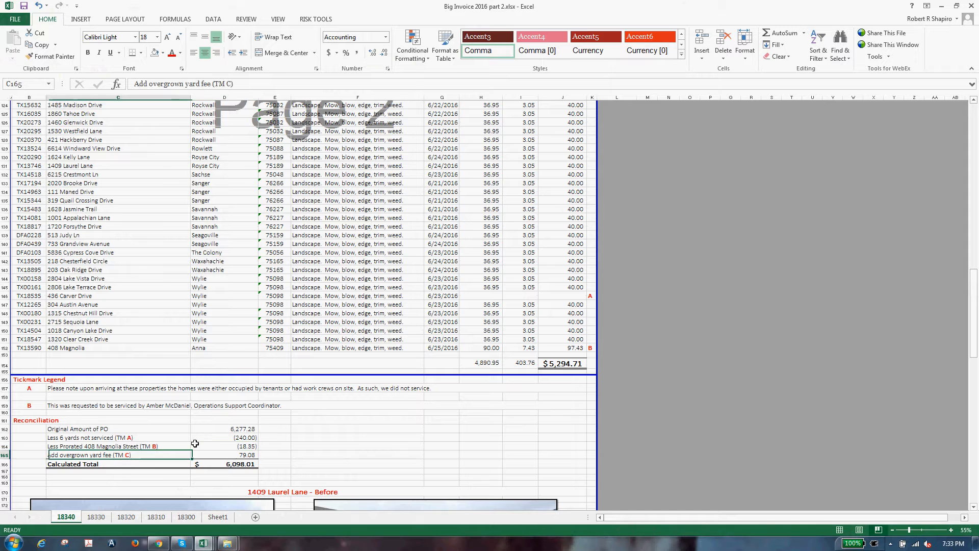
click(255, 429)
drag(255, 429, 253, 455)
click(306, 448)
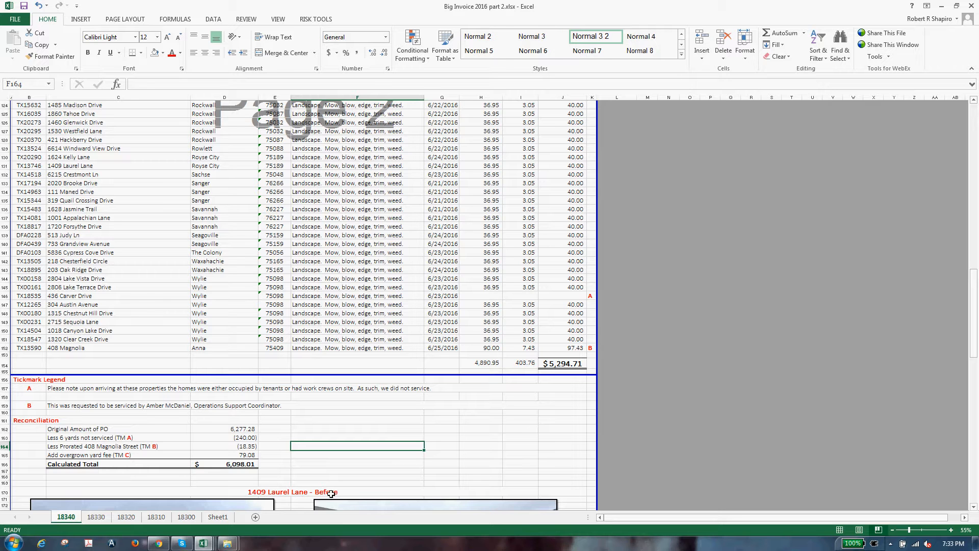
click(236, 432)
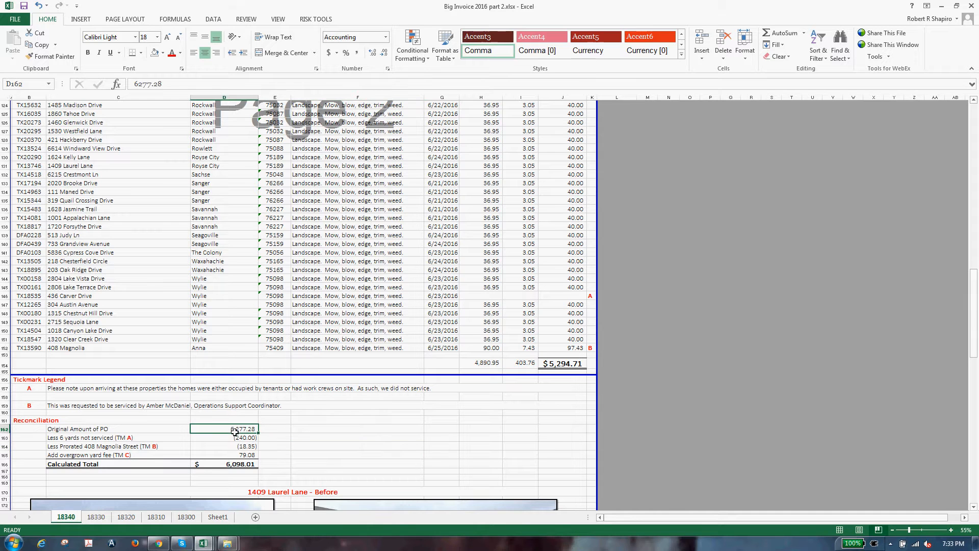
click(159, 543)
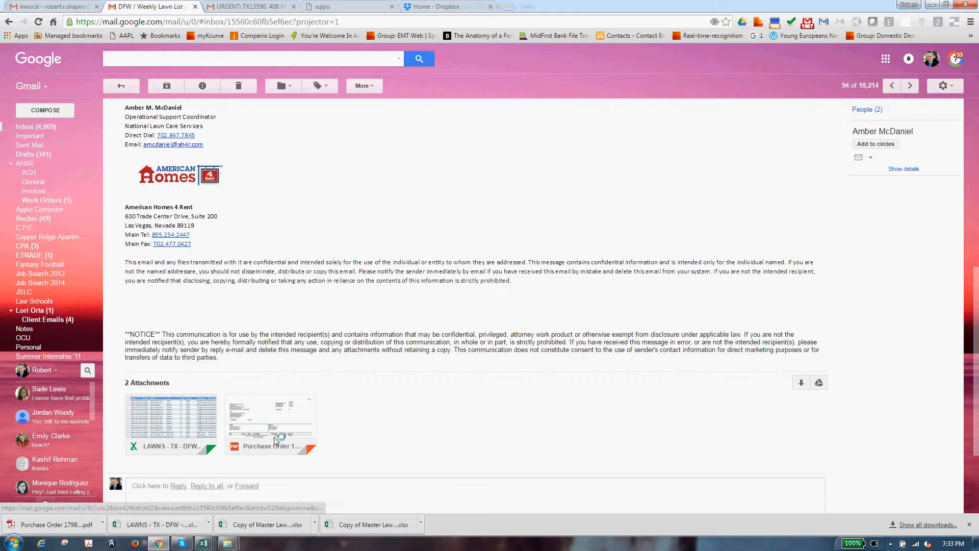
Step: Open the purchase order PDF and scroll to its 5,477.28 total
click(270, 423)
scroll(975, 183, down, 15)
scroll(976, 183, down, 20)
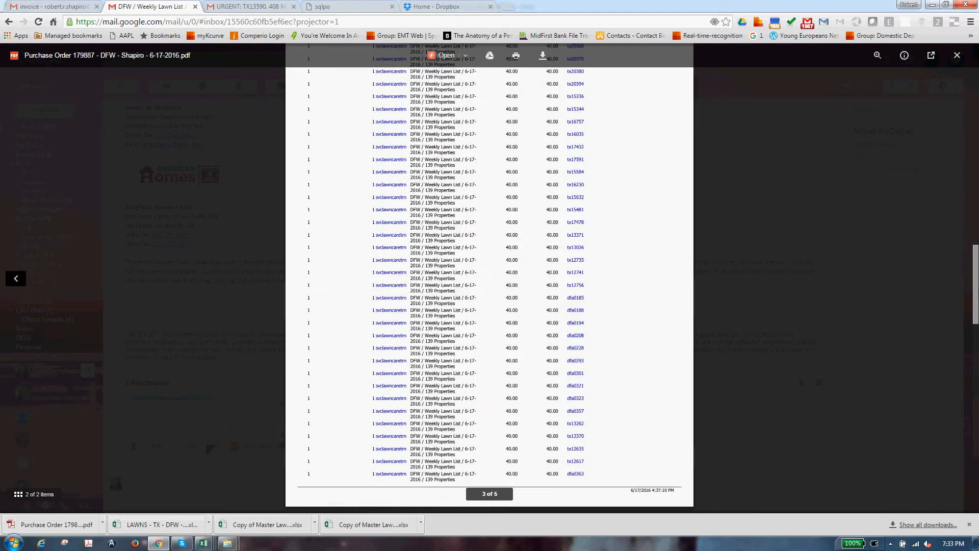
Step: Enter 5,477.28 as the invoice's Original Amount of PO in D162
key(alt+Tab)
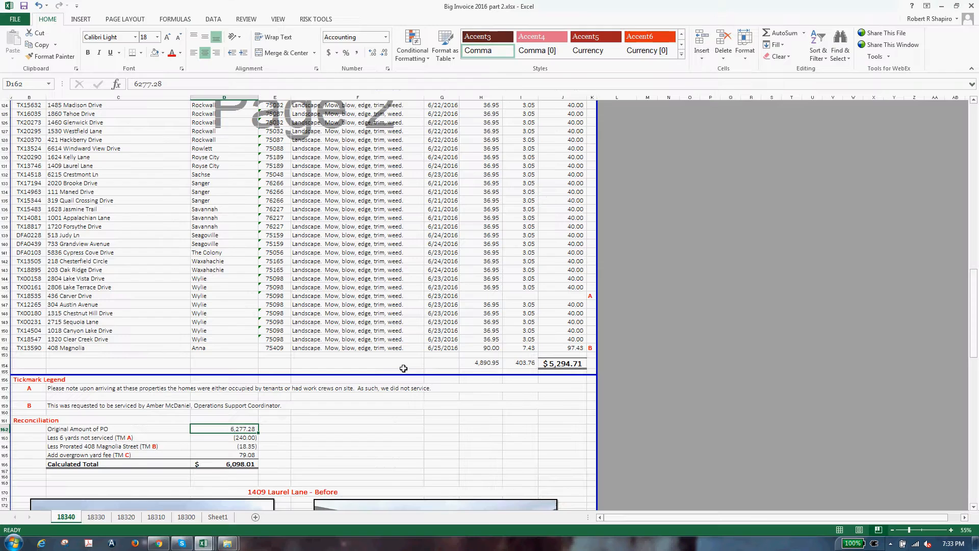
text(54)
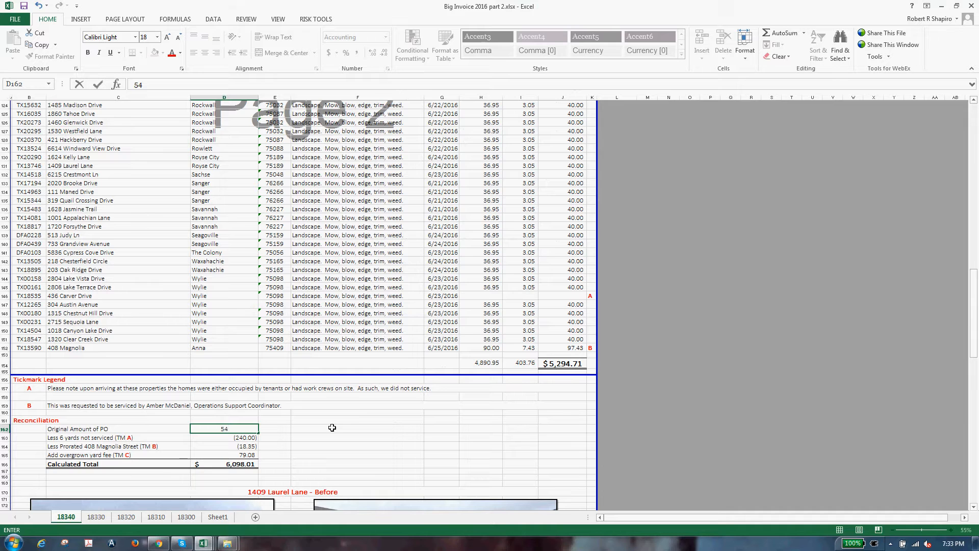
text(77.28)
key(Return)
key(alt+Tab)
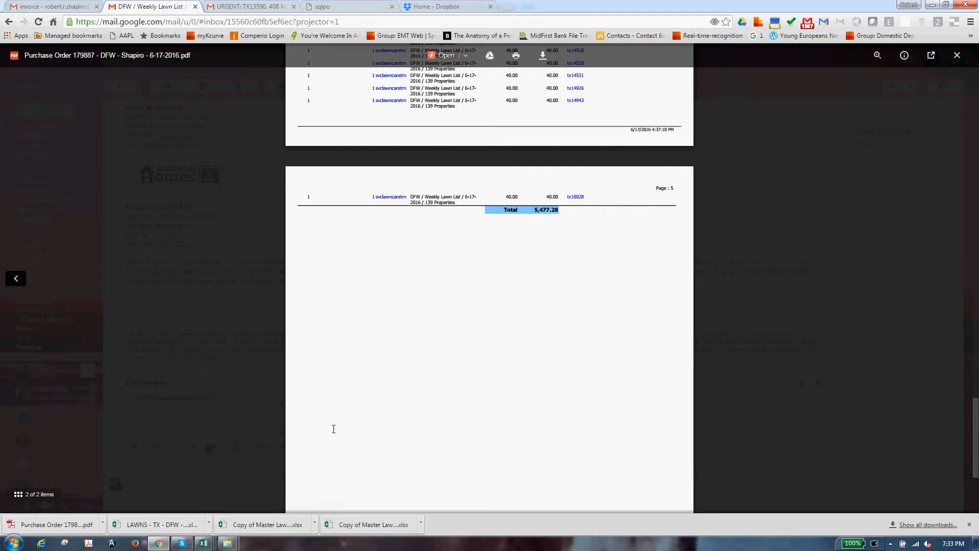
key(alt+Tab)
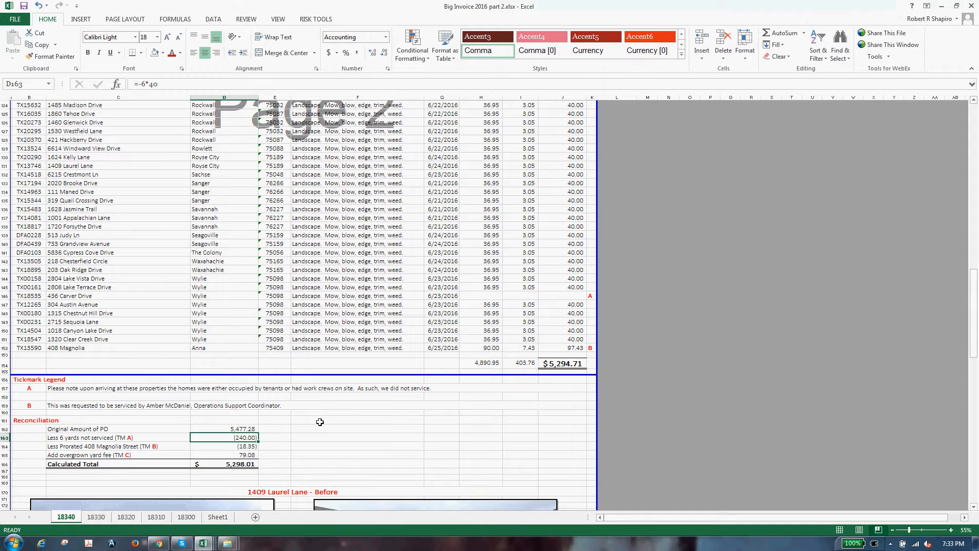
Step: Change the unserviced-yards label to 'Less 7 yards not serviced (TM A)'
double_click(60, 444)
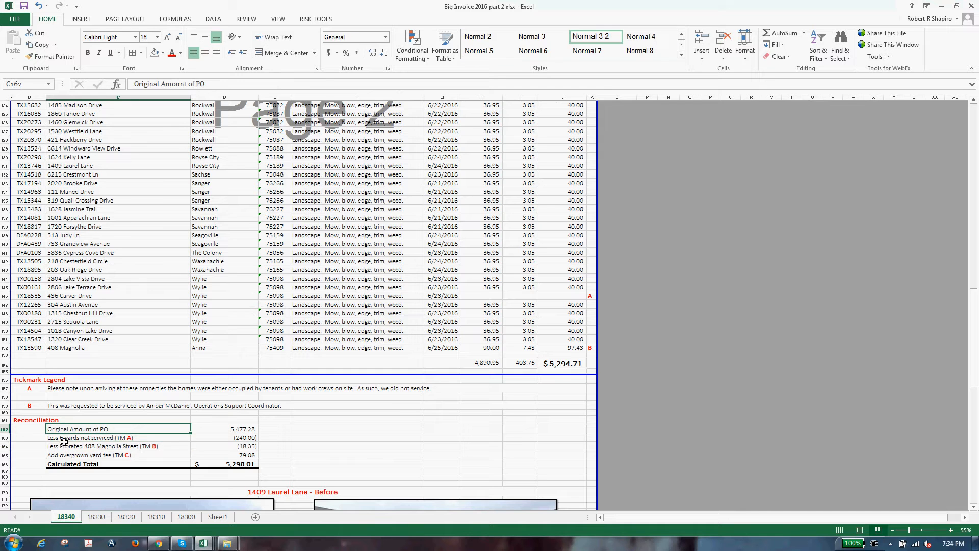
double_click(60, 438)
key(Delete)
text(7)
key(Tab)
key(Tab)
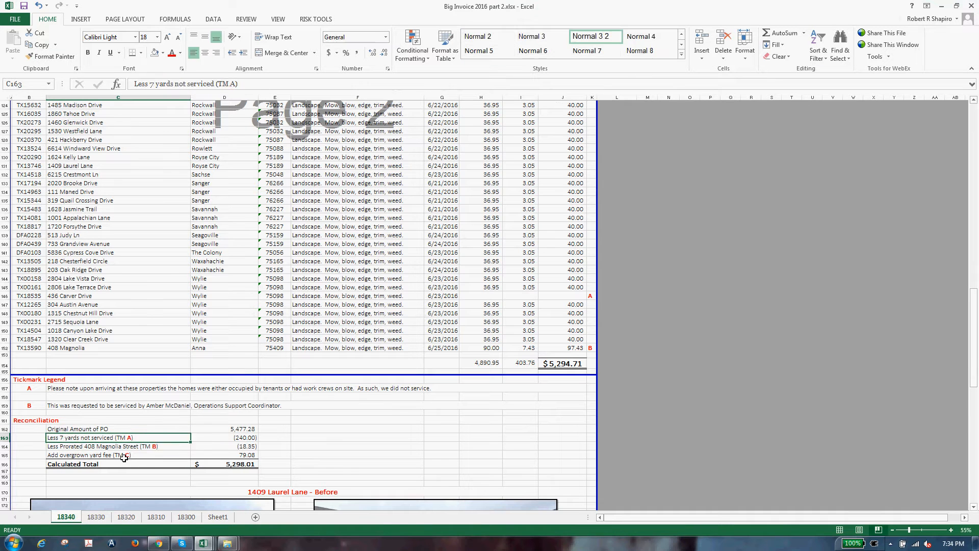
Step: Enter the unserviced-yards deduction formula and correct it to 7 times -40, giving (280.00)
key(Left)
text(=)
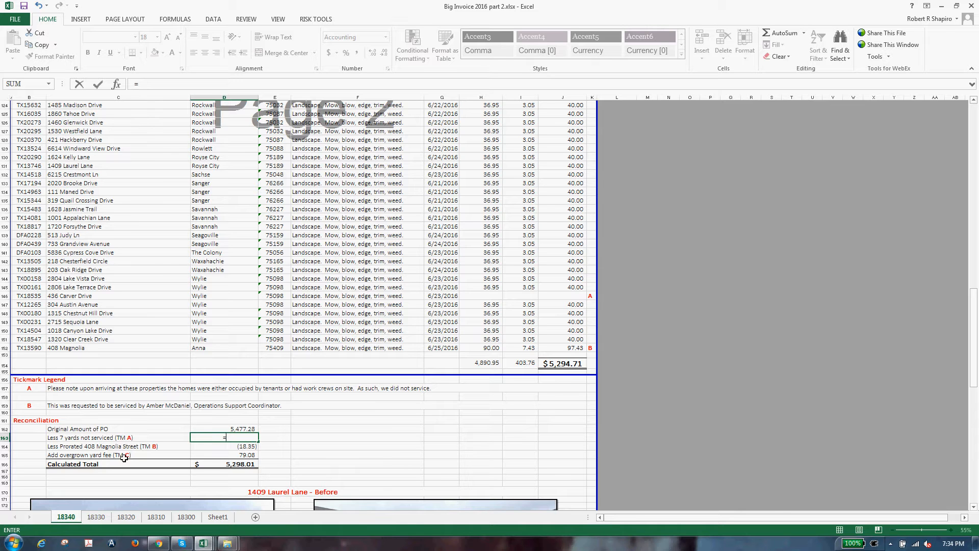
text(4*-240)
key(Return)
key(Up)
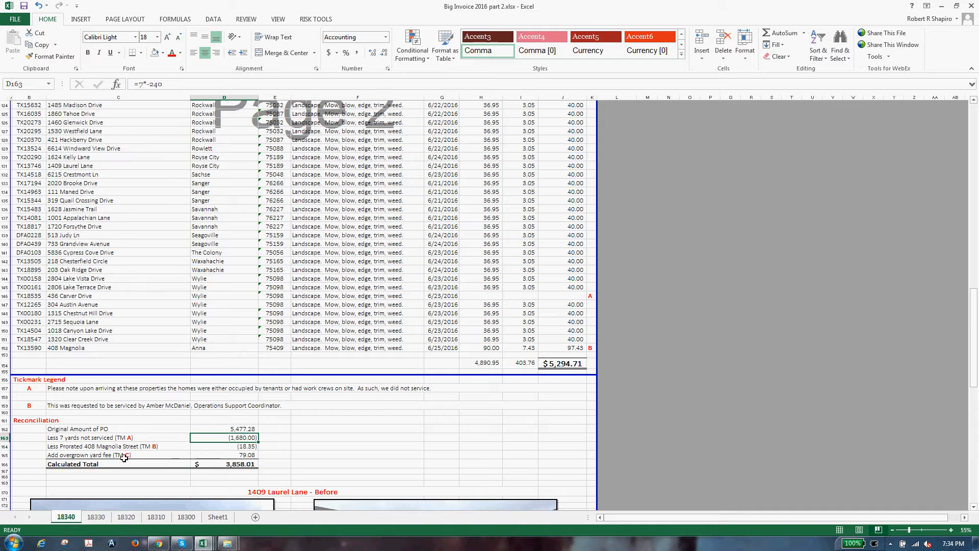
click(147, 85)
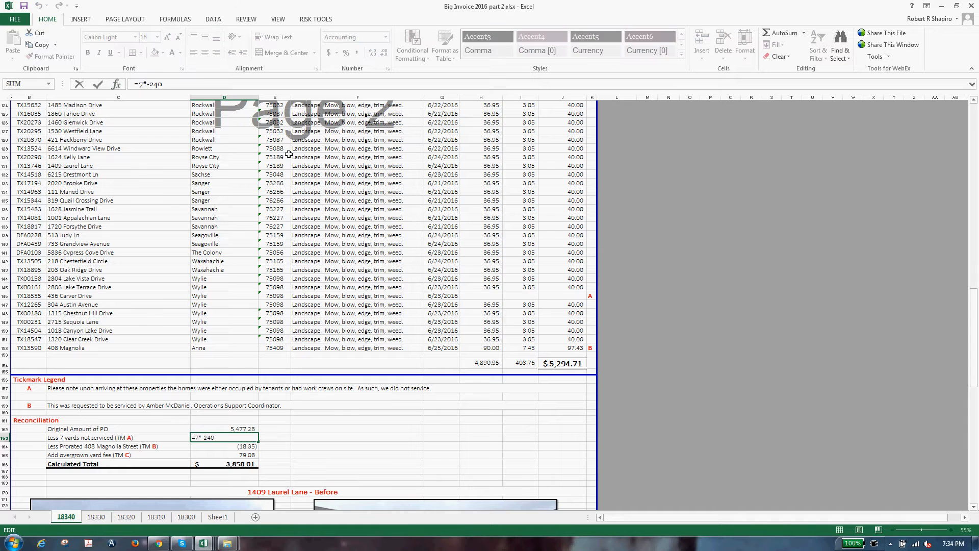
key(BackSpace)
key(Return)
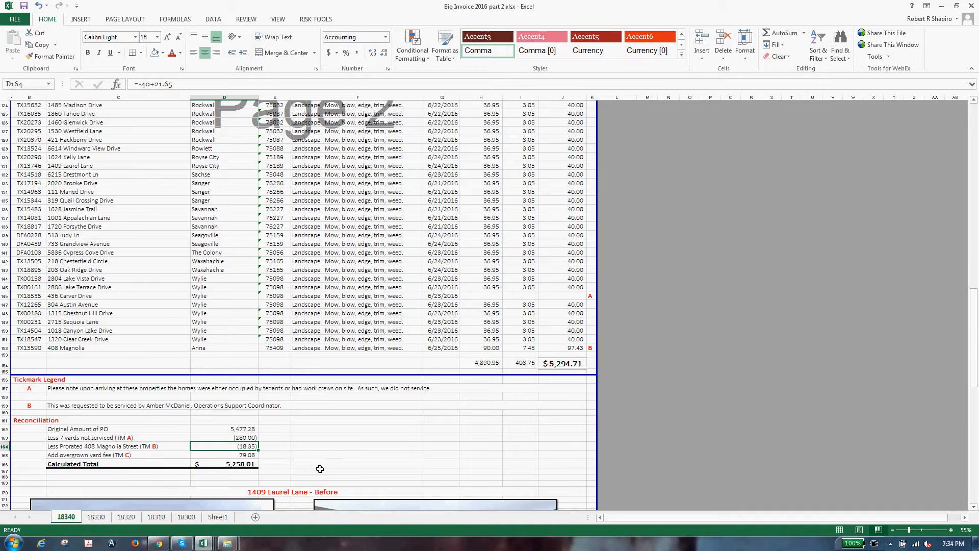
Step: Delete the empty row 164 from the reconciliation
right_click(7, 447)
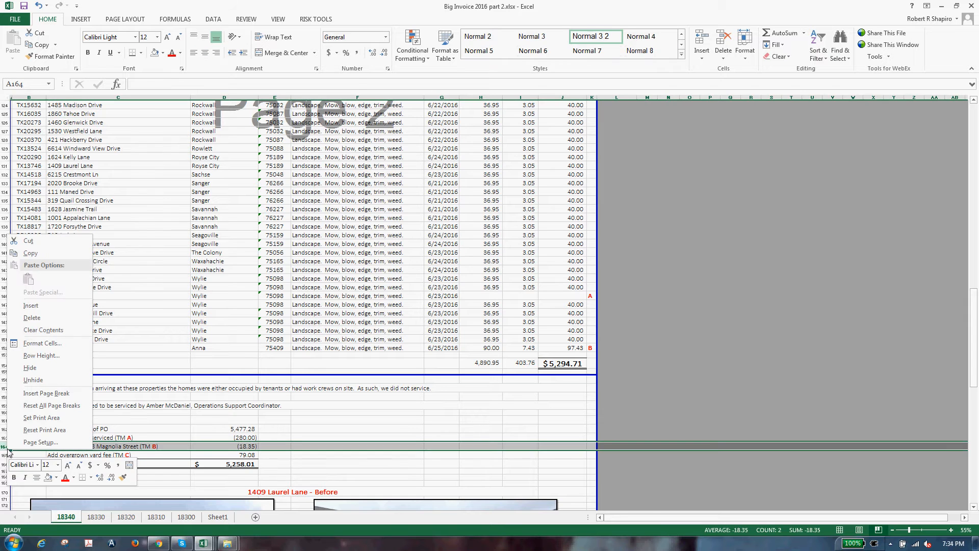
key(d)
click(121, 446)
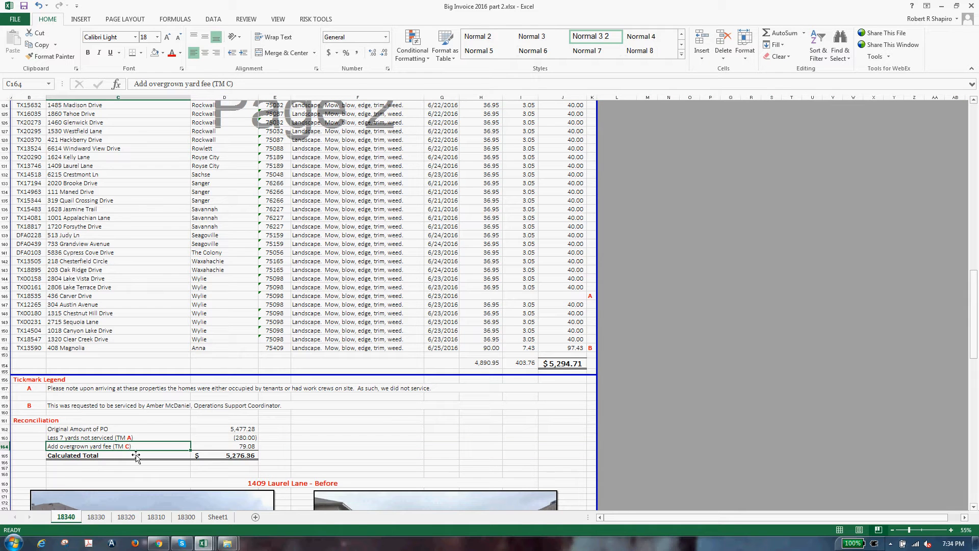
Step: Rename the overgrown yard fee line to 'Add requested yard (TM B)'
double_click(64, 448)
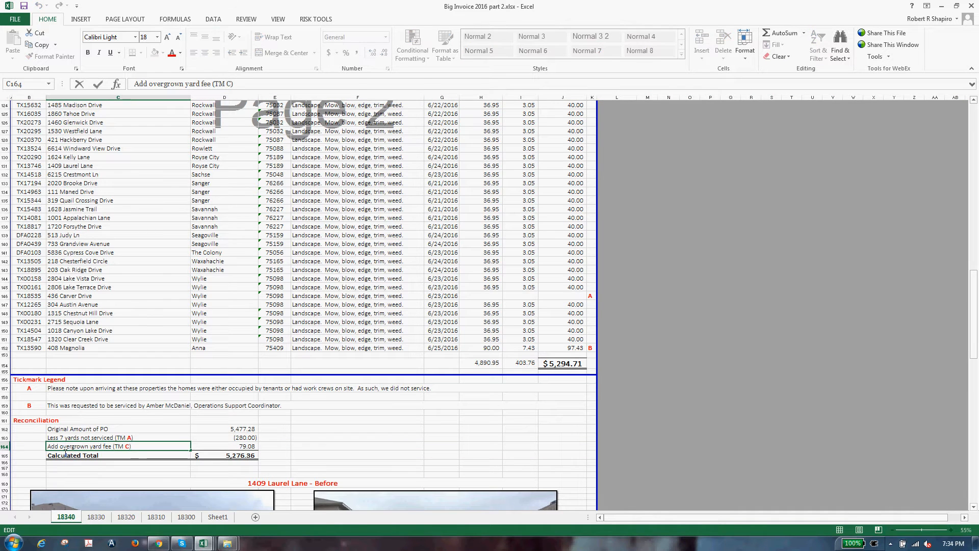
drag(65, 449, 125, 447)
text(requeste)
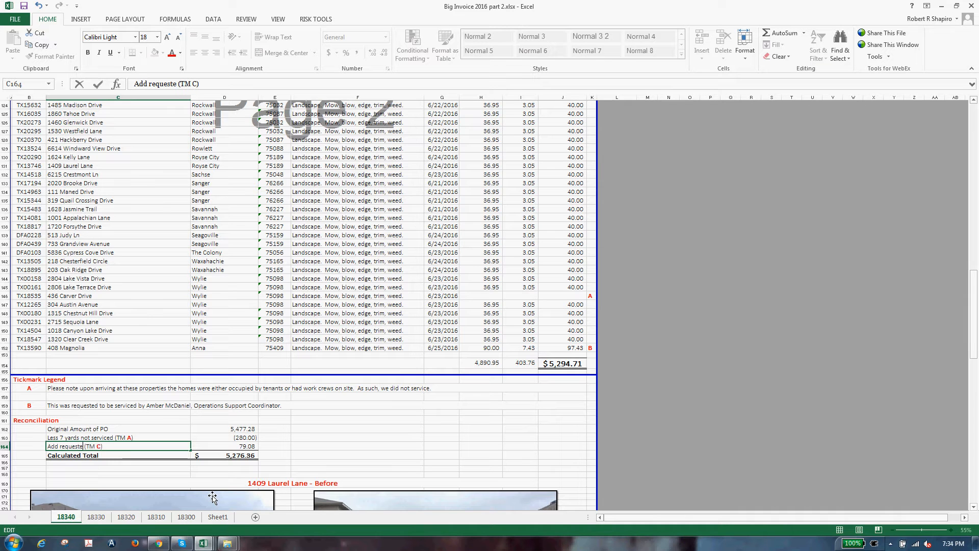
text(d yard)
key(Delete)
text(B)
key(Tab)
key(Tab)
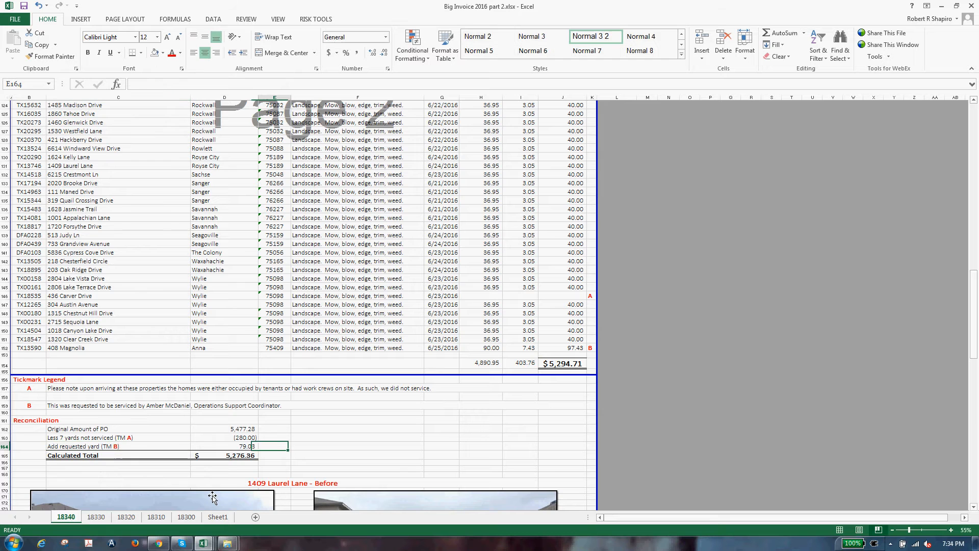
Step: Set the requested yard amount to 97.43, cancelling the stray entry over the total
key(Left)
text(97)
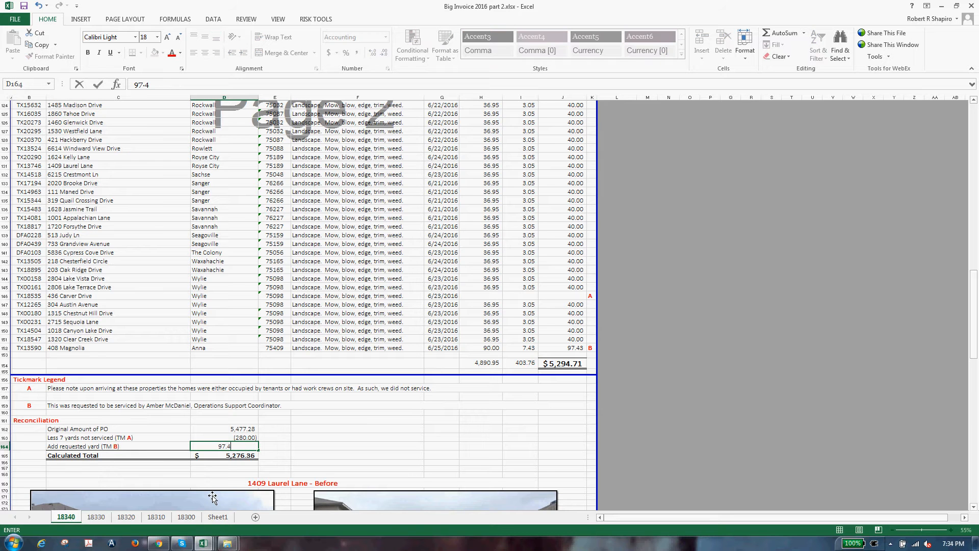
key(Return)
text(3)
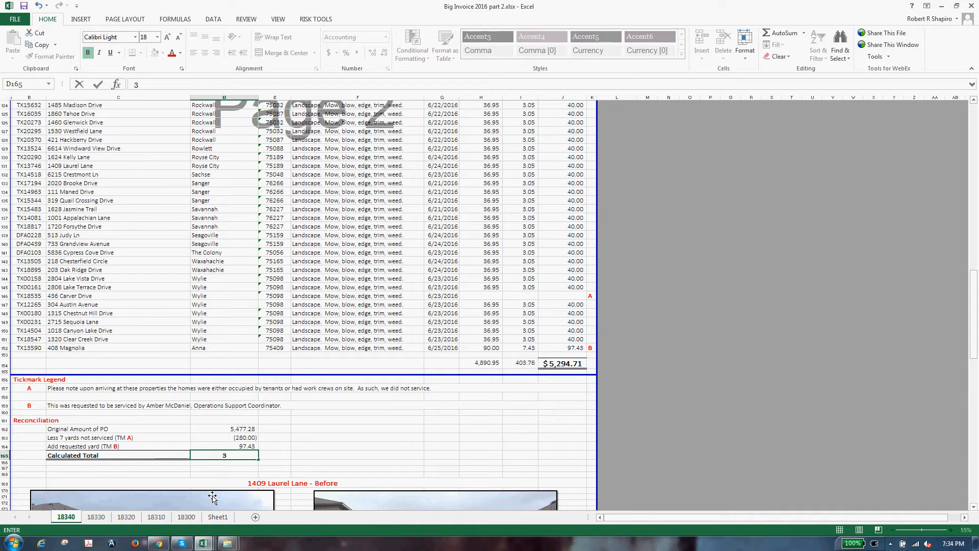
key(Escape)
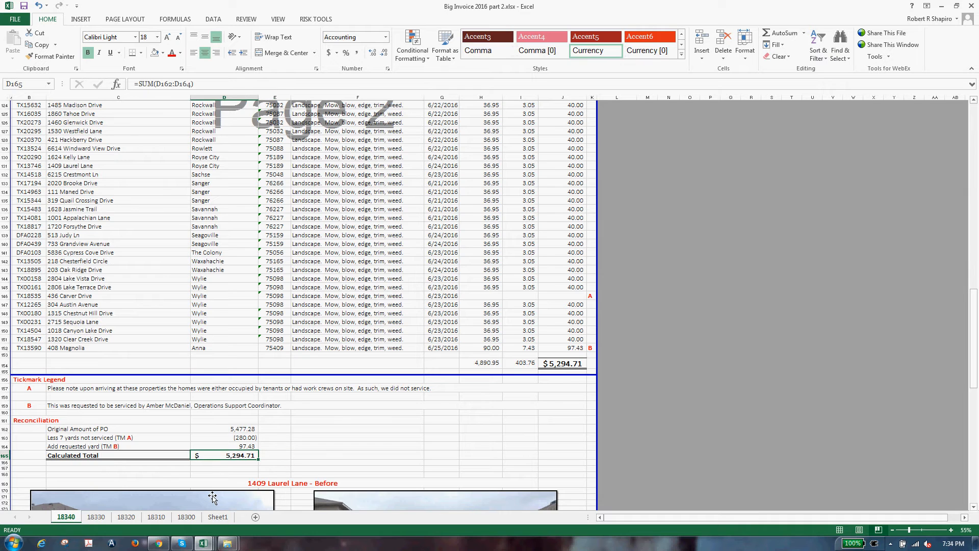
key(Up)
key(Left)
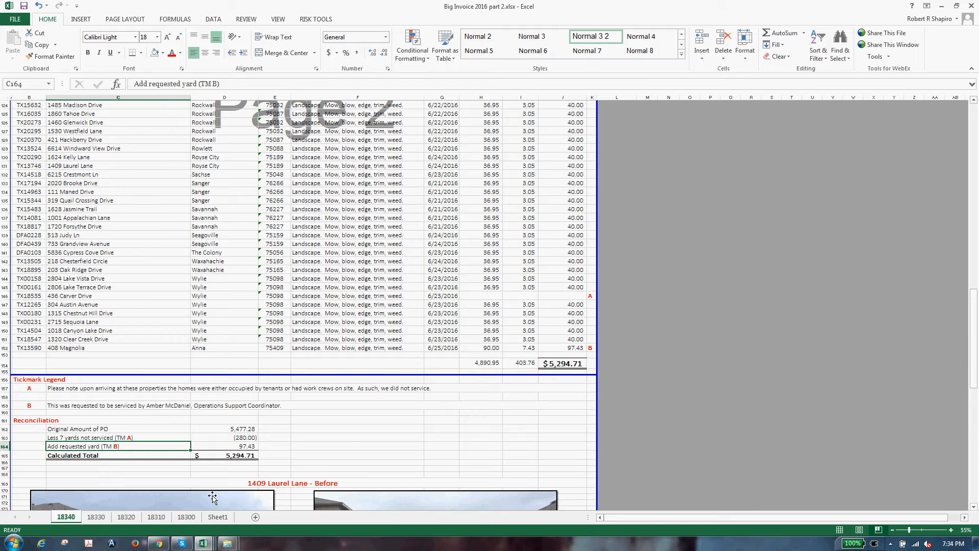
click(203, 543)
Step: In Instructions.Bulk.xlsx, mark the price-variation and reconciliation steps done with x
click(176, 492)
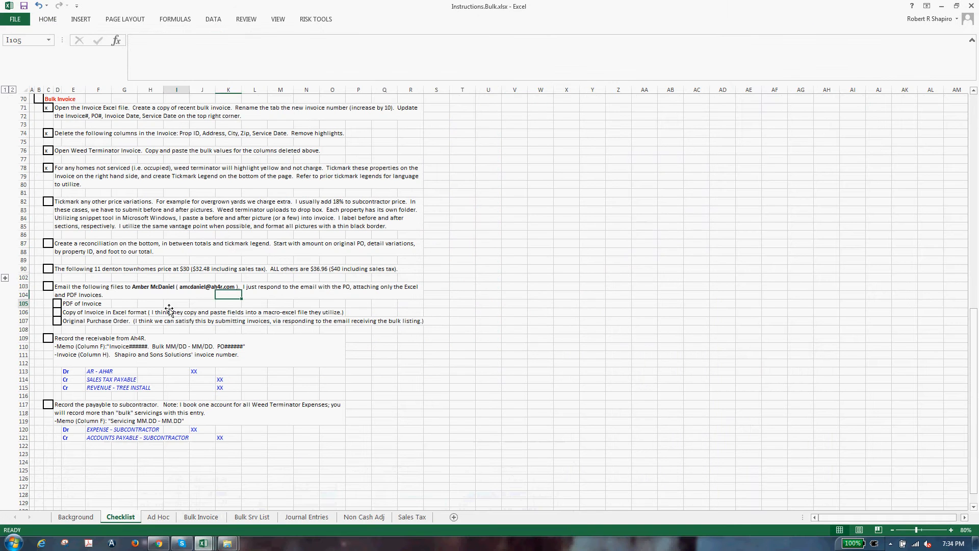
click(53, 202)
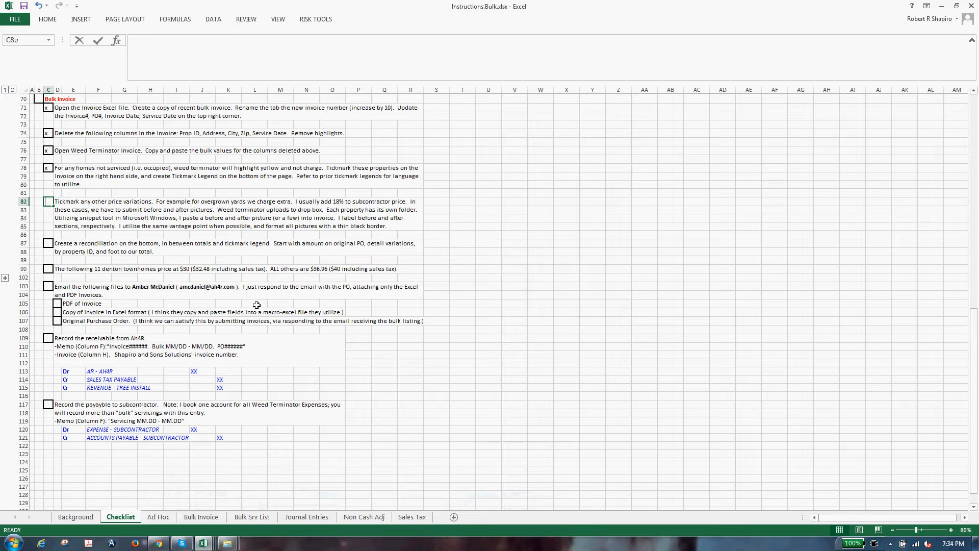
text(x)
key(Down)
key(Down)
key(Down)
key(Down)
key(Down)
text(x)
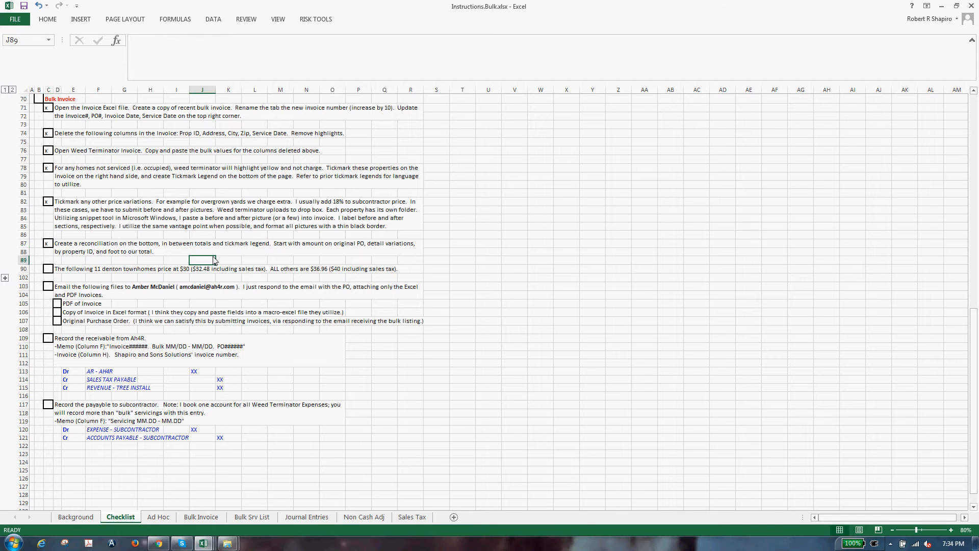
Step: Delete 'in between totals and tickmark legend' from the reconciliation step's wording
double_click(174, 251)
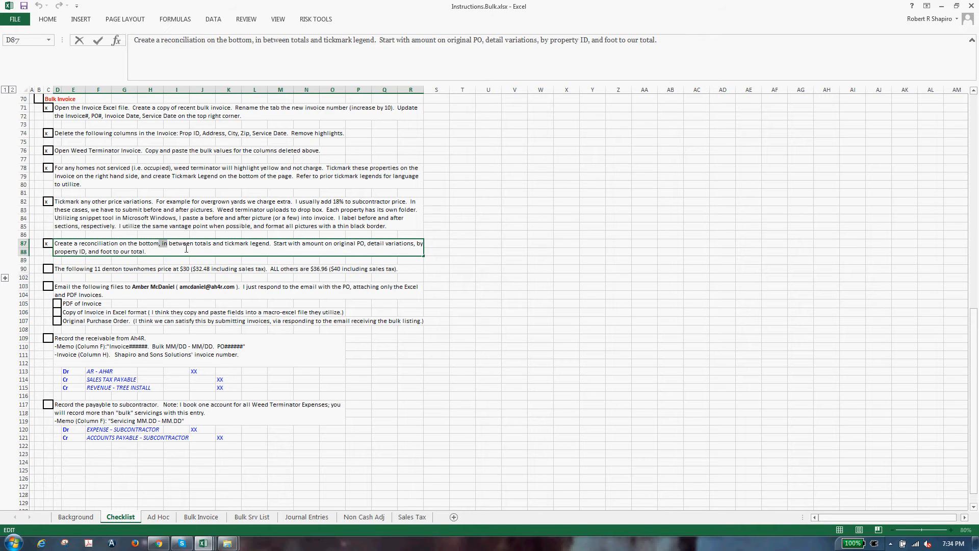
drag(186, 249, 271, 246)
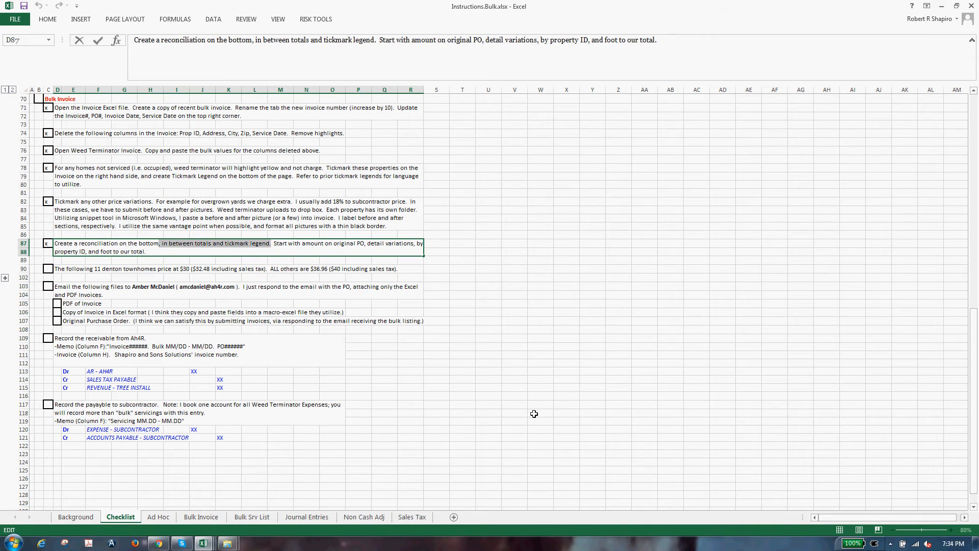
key(Delete)
click(515, 379)
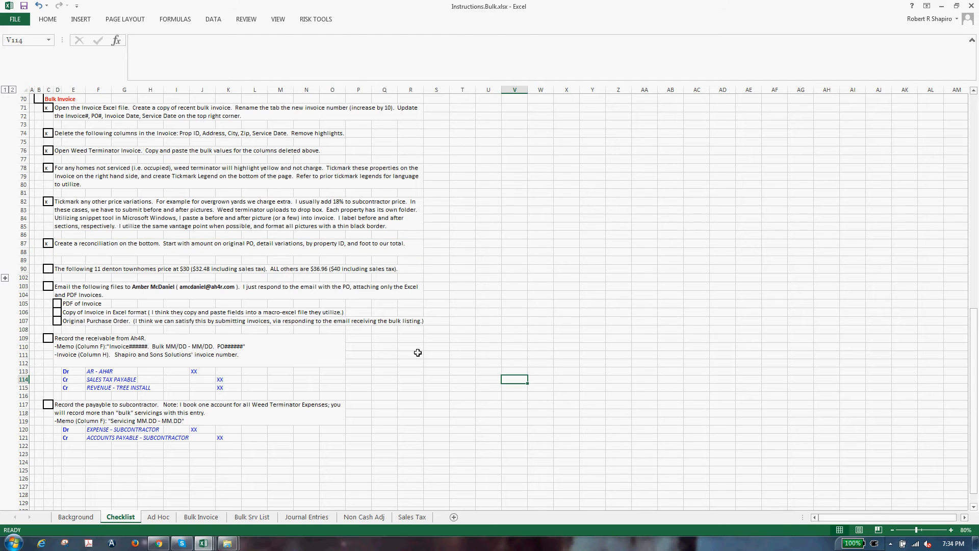
click(227, 254)
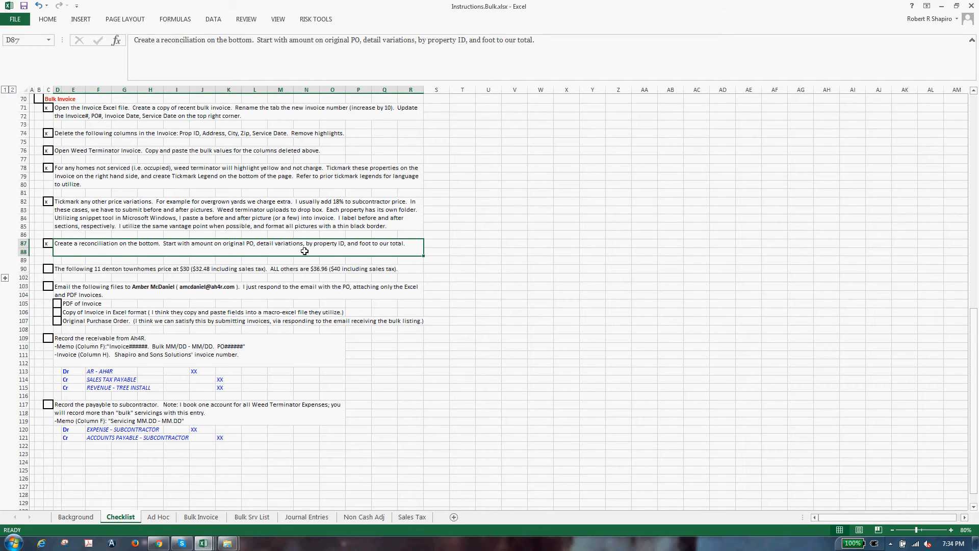
click(369, 282)
Step: Expand the 11 Denton townhome rows and mark the $30 pricing step done
click(5, 278)
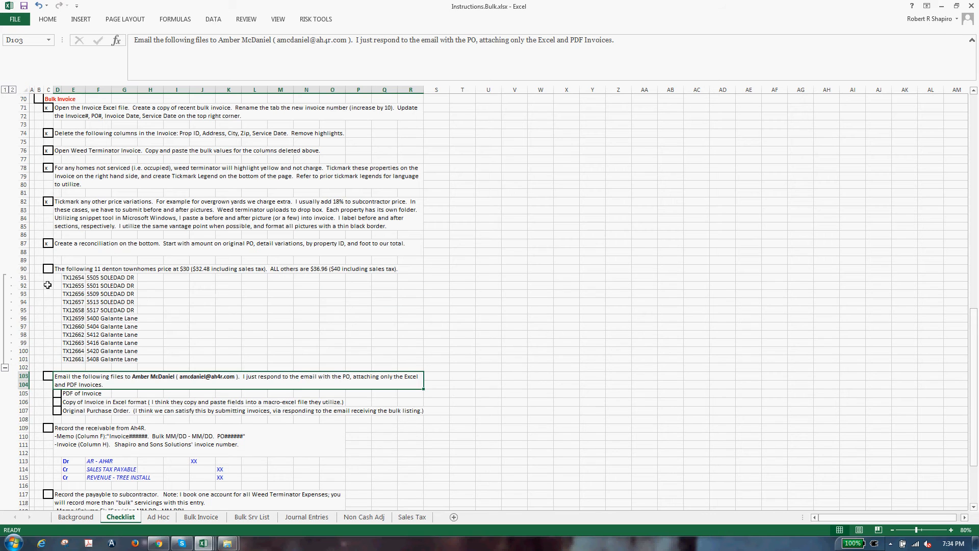
drag(73, 277, 110, 363)
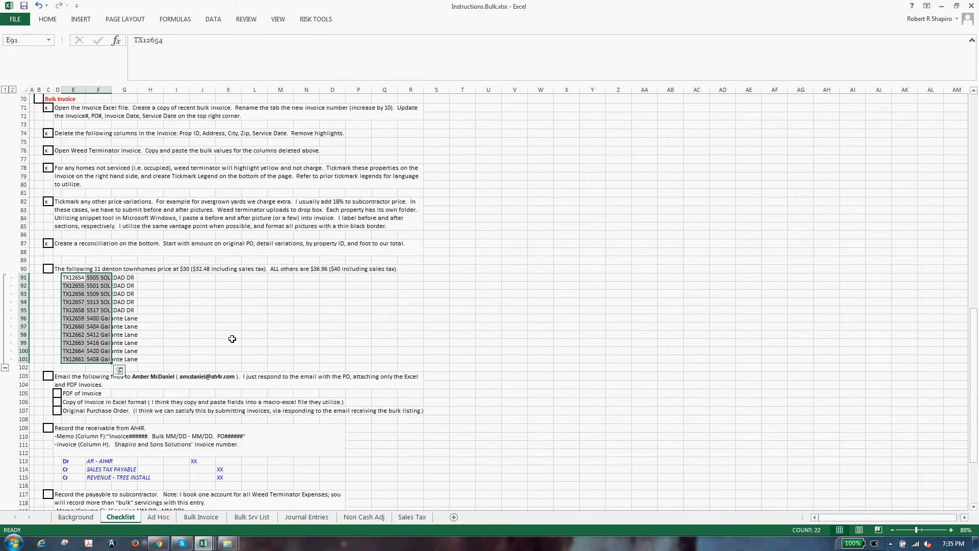
click(48, 269)
text(x)
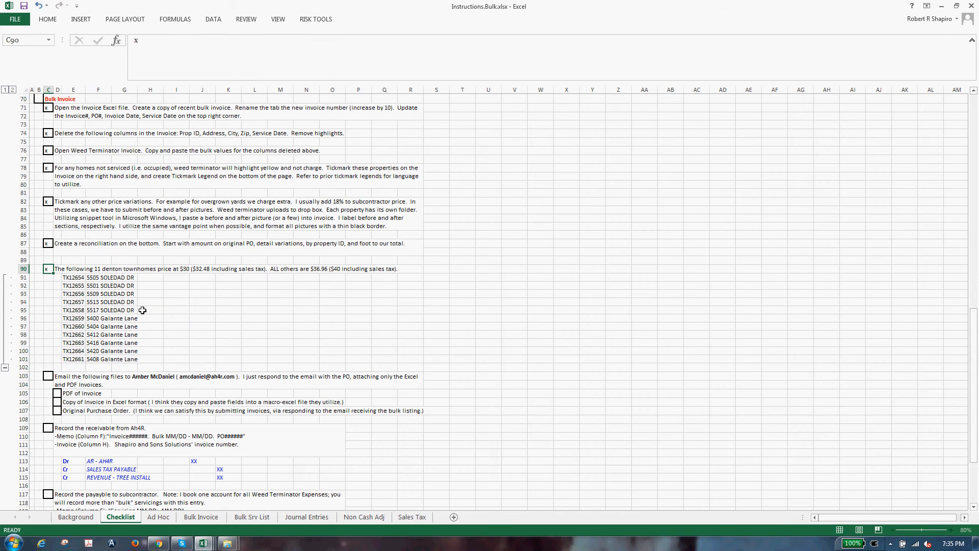
key(Return)
Step: Review the townhome addresses and the price-variation and email step text
drag(93, 277, 96, 363)
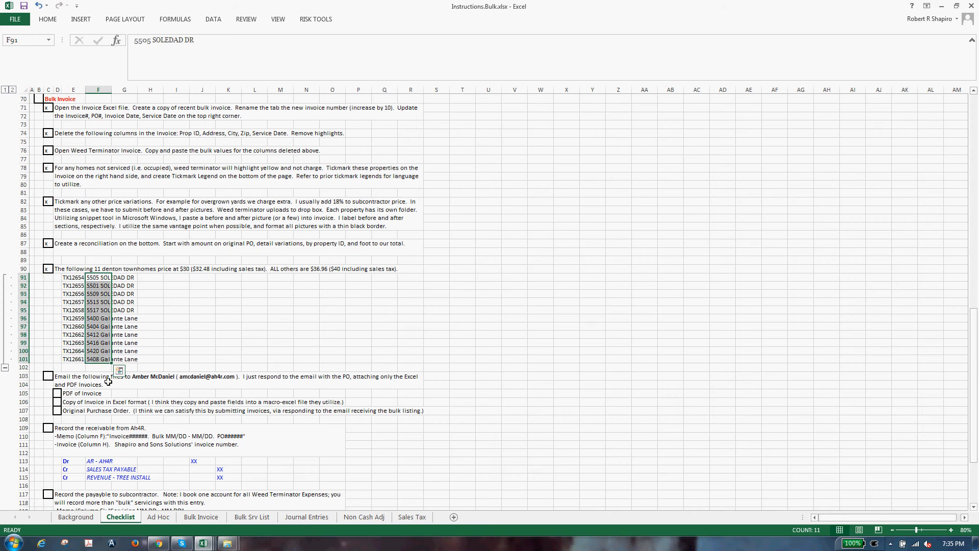
scroll(123, 410, down, 4)
scroll(123, 410, up, 1)
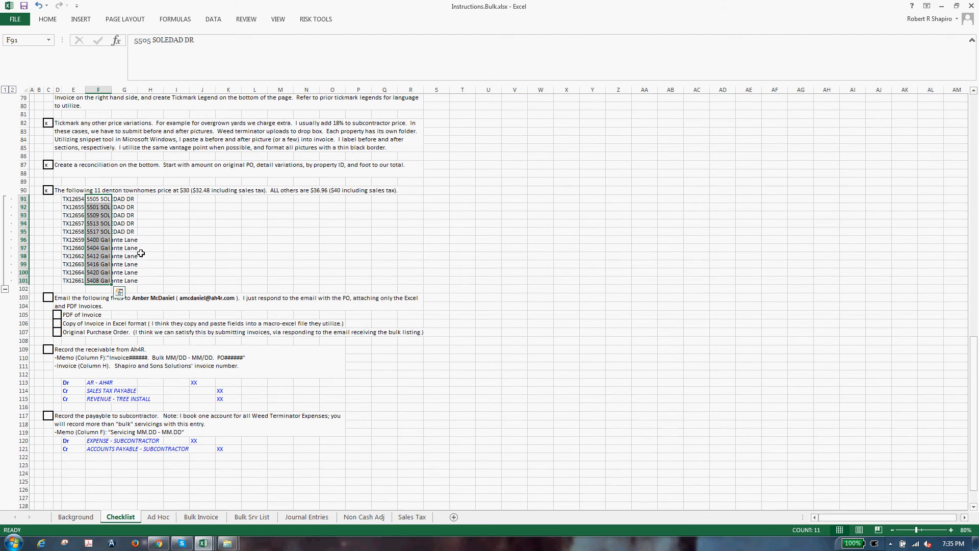
click(200, 137)
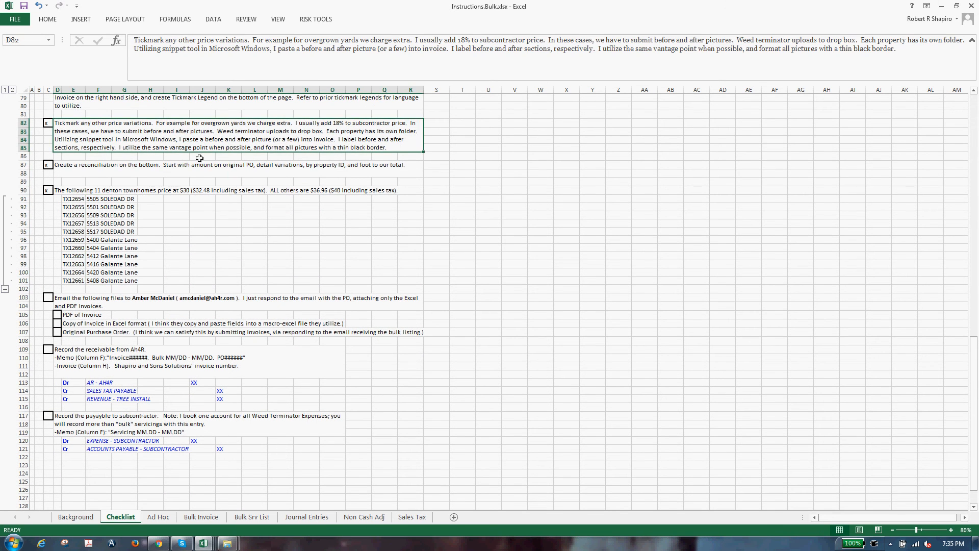
click(250, 308)
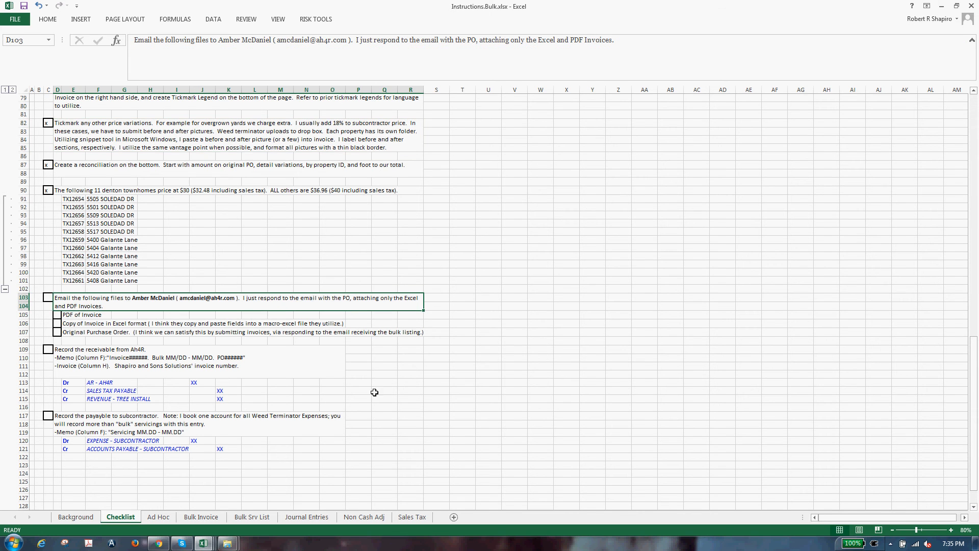